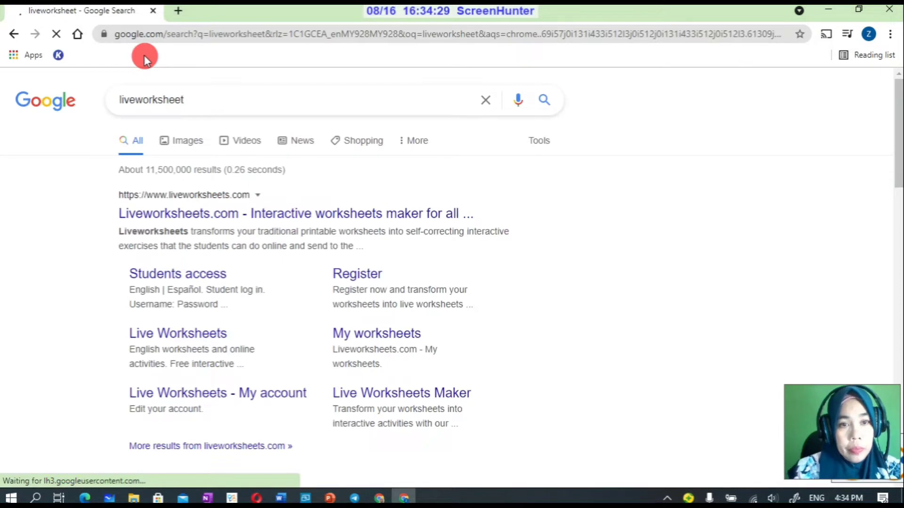
# Open the Liveworksheets.com website from the search results and bring up the teacher registration form.
pyautogui.click(238, 217)
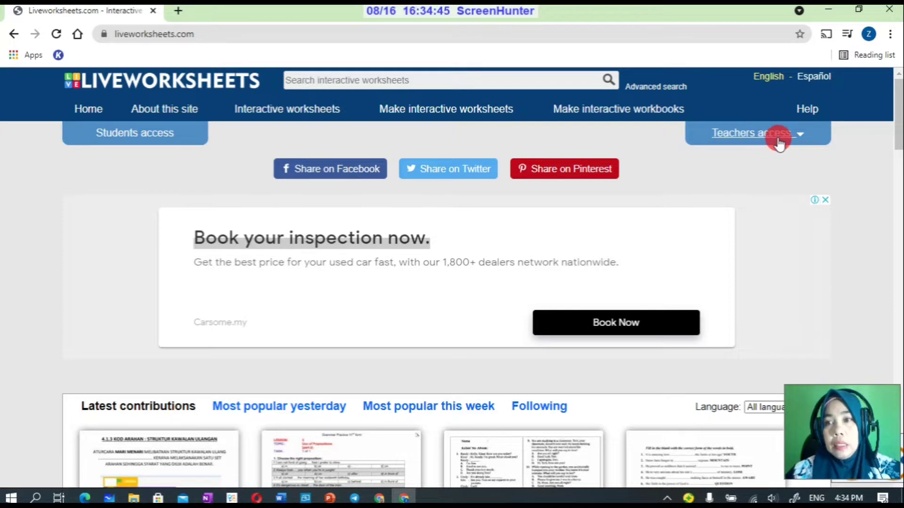
pyautogui.click(801, 137)
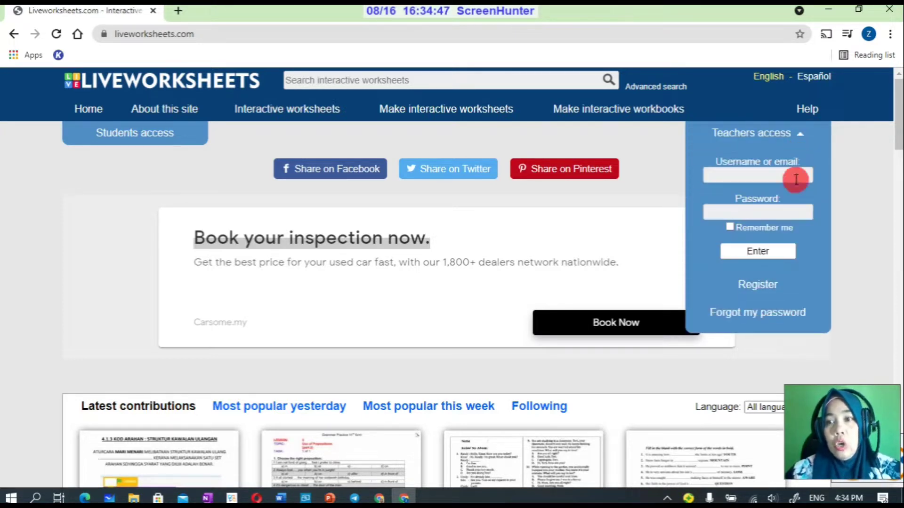
pyautogui.click(753, 293)
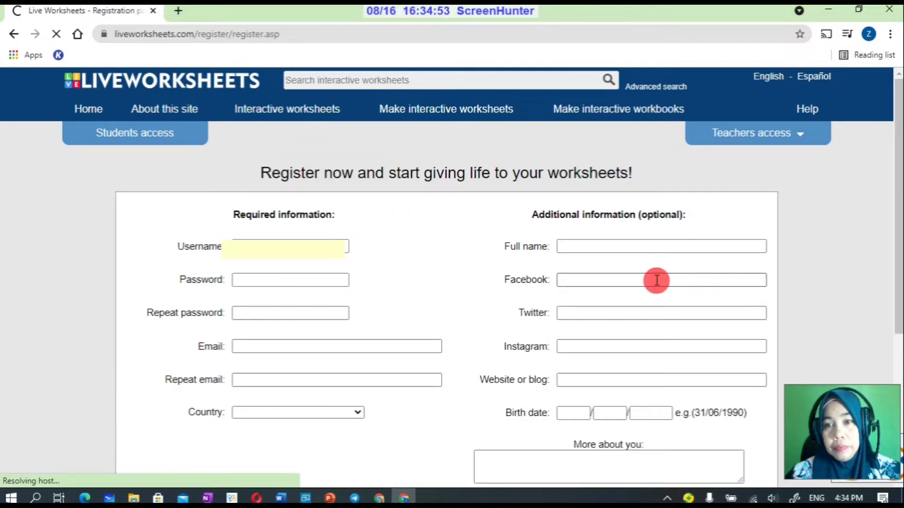
# Enter the username on the registration form and fill both password fields with the browser's suggested password.
pyautogui.click(324, 252)
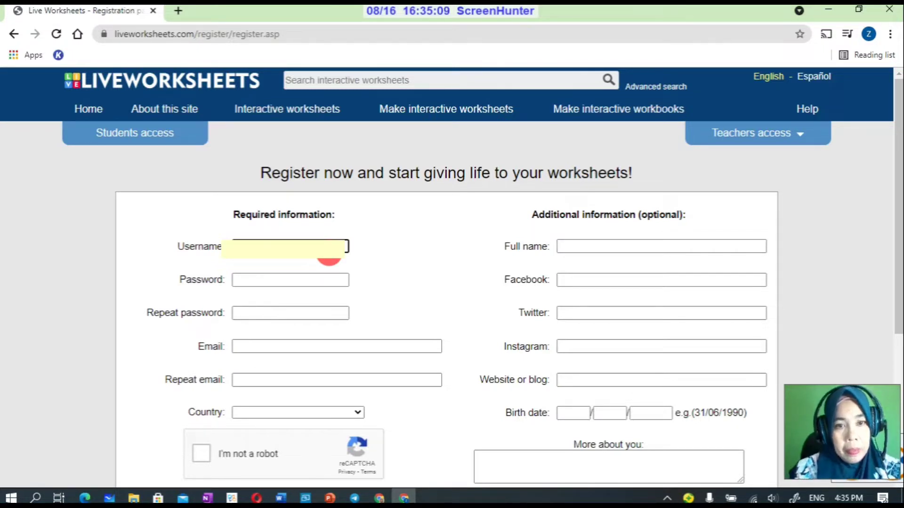
pyautogui.click(257, 282)
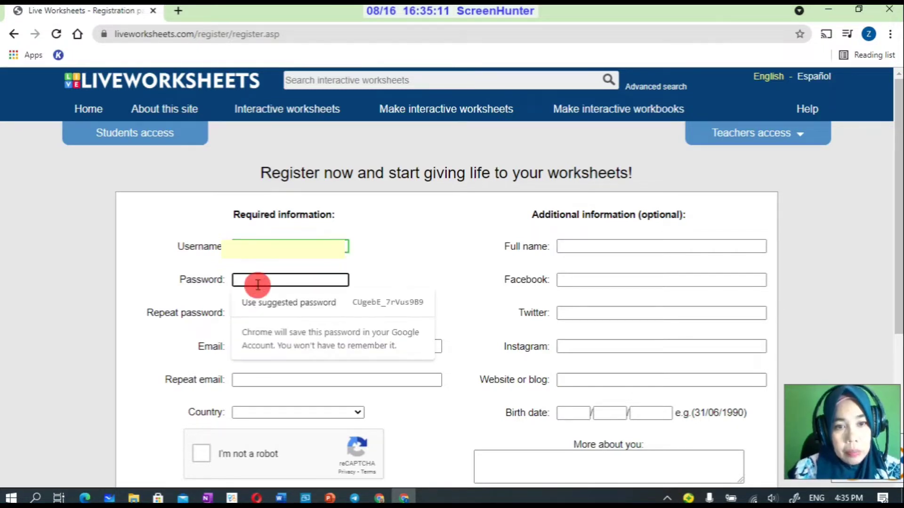
pyautogui.click(275, 305)
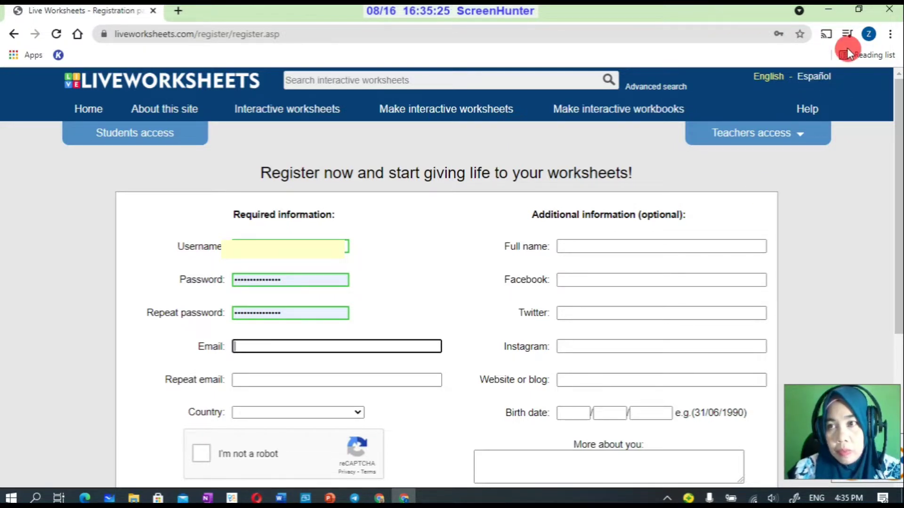
# Check the browser profile's e-mail address and enter it in the Email and Repeat email fields.
pyautogui.click(869, 34)
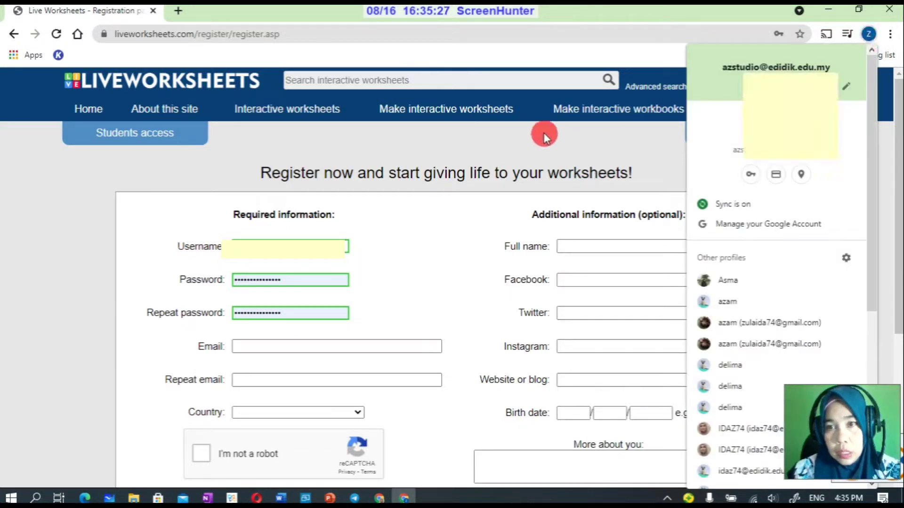
pyautogui.click(538, 150)
pyautogui.click(242, 344)
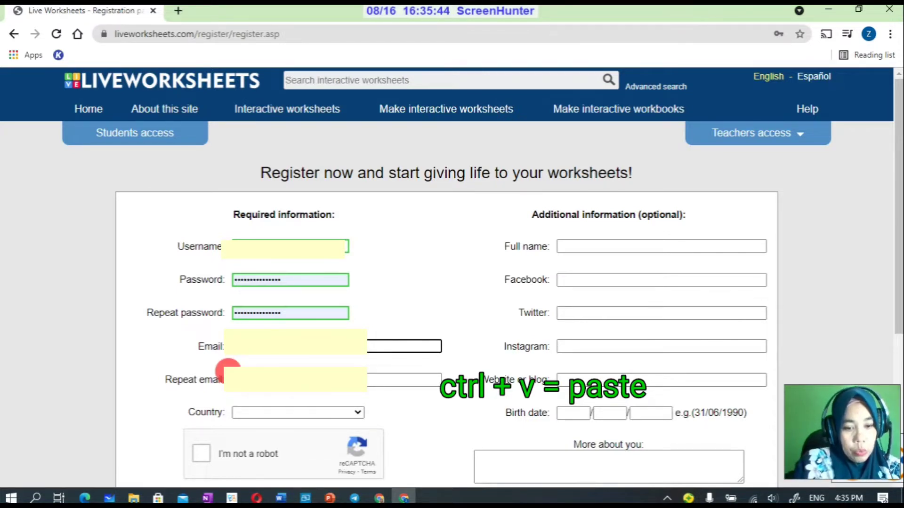
pyautogui.click(259, 382)
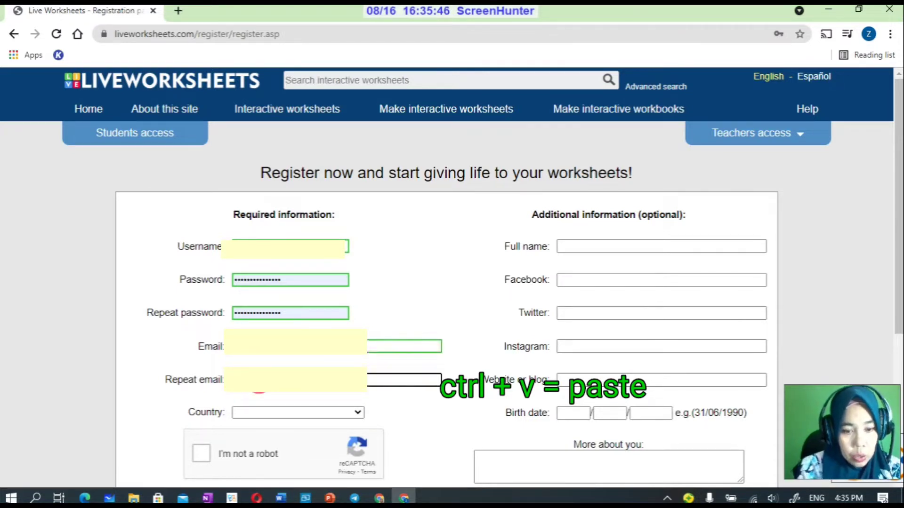
# Set the country on the registration form to Malaysia.
pyautogui.click(361, 413)
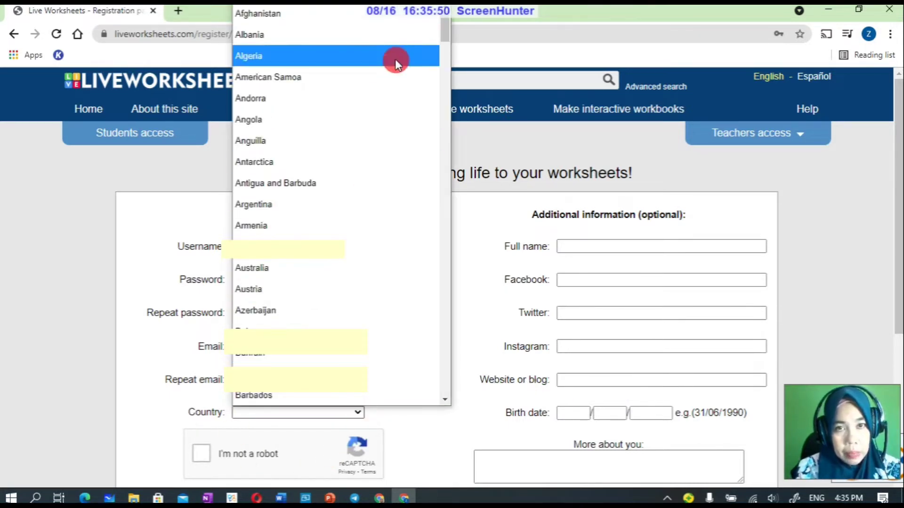
pyautogui.moveTo(446, 27); pyautogui.dragTo(476, 213)
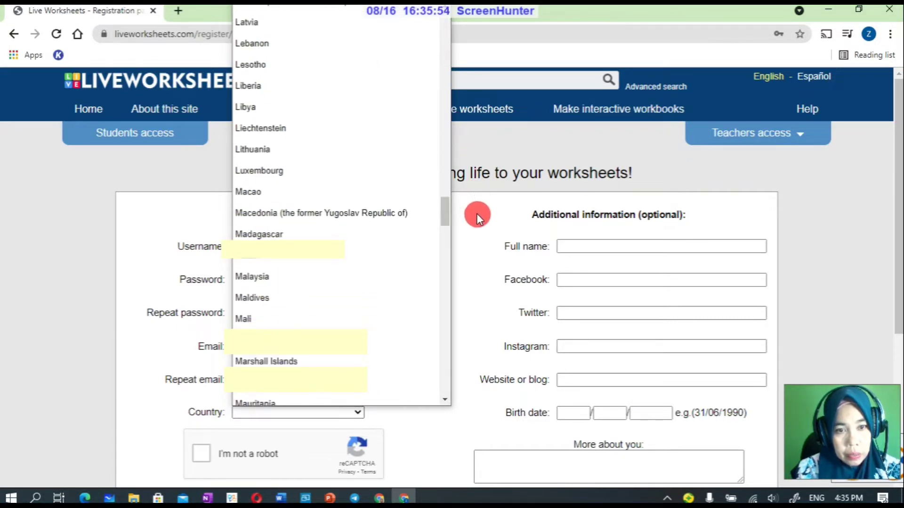
pyautogui.click(306, 276)
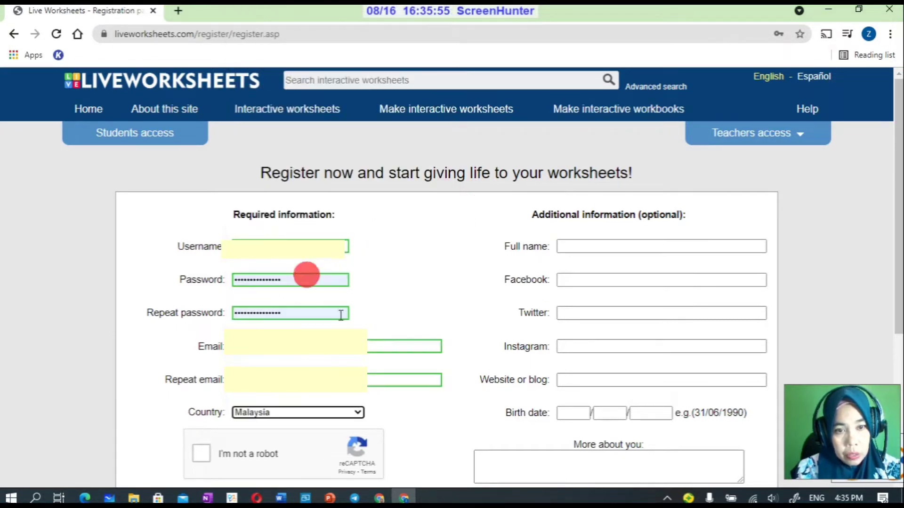
# Complete the "I'm not a robot" check by selecting and verifying all images with stairs.
pyautogui.click(203, 458)
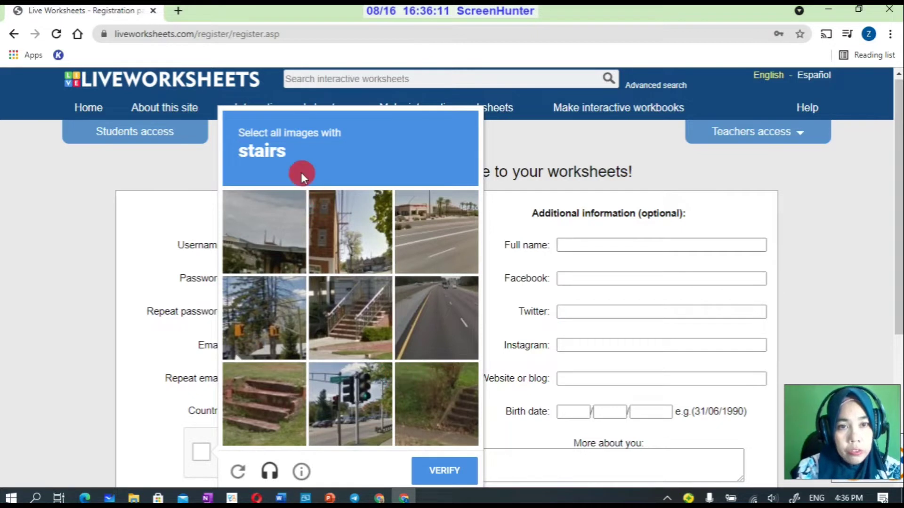
pyautogui.click(355, 323)
pyautogui.click(277, 405)
pyautogui.click(470, 394)
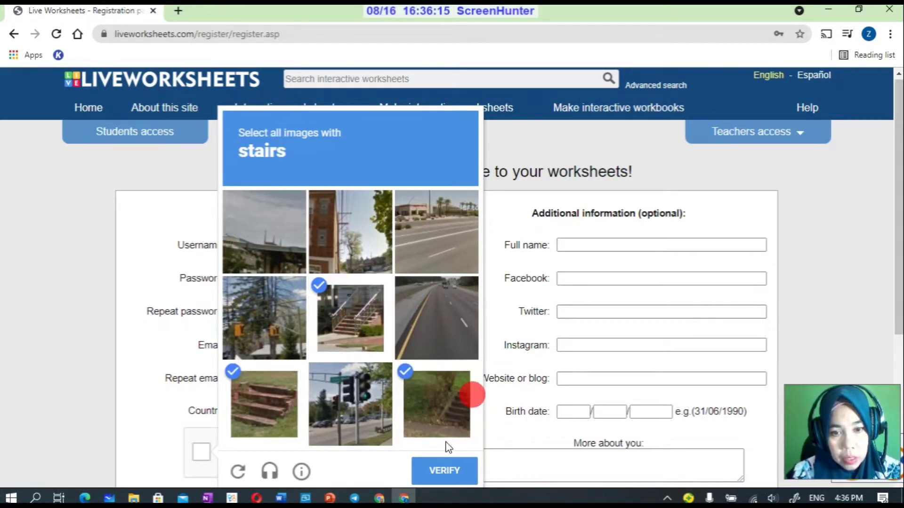
pyautogui.click(444, 470)
pyautogui.click(445, 470)
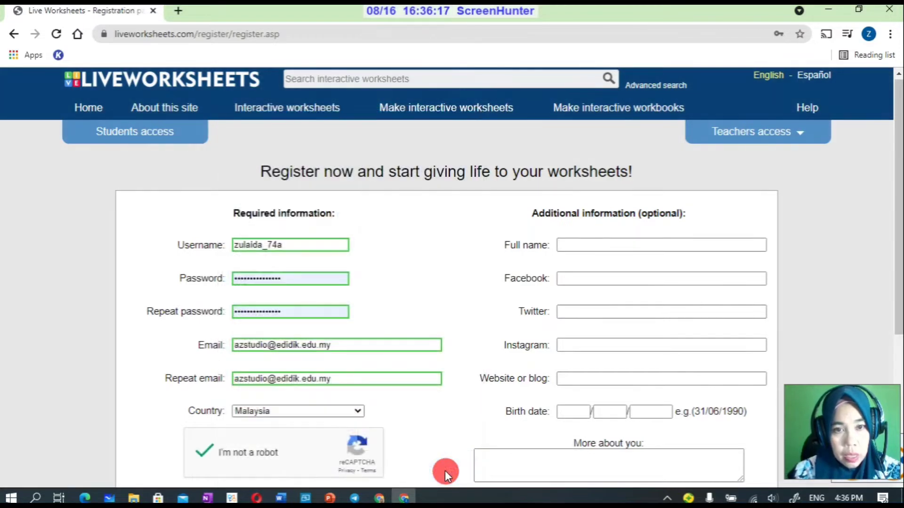
# Accept the terms of use, submit the registration and dismiss the password-saved notice.
pyautogui.scroll(-3, 508, 448)
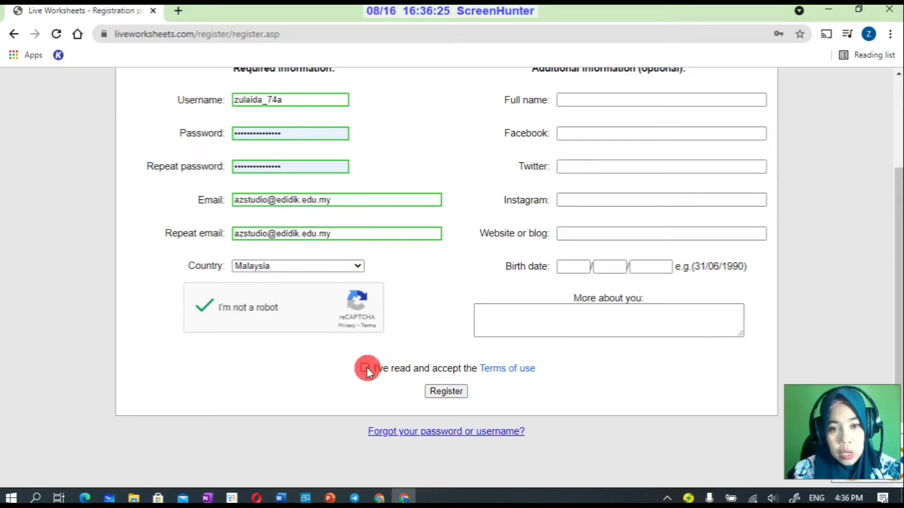
pyautogui.click(365, 368)
pyautogui.click(449, 393)
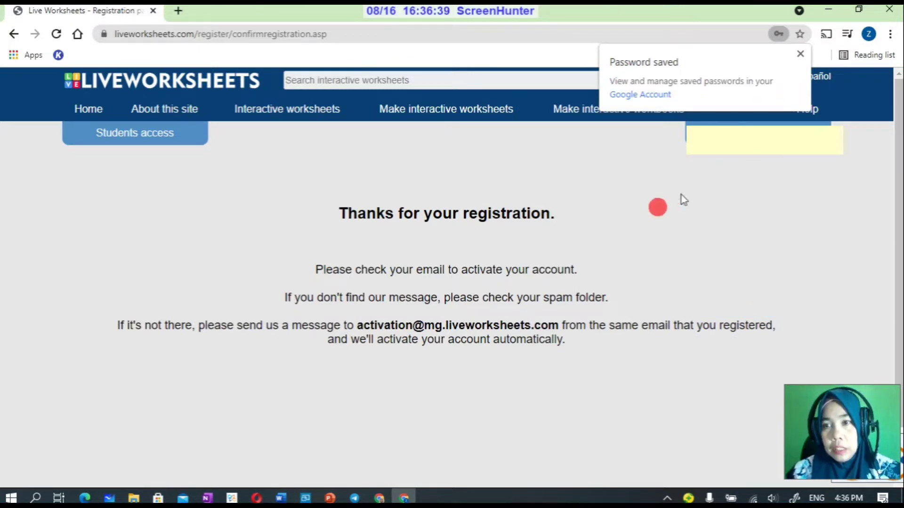
pyautogui.moveTo(764, 128)
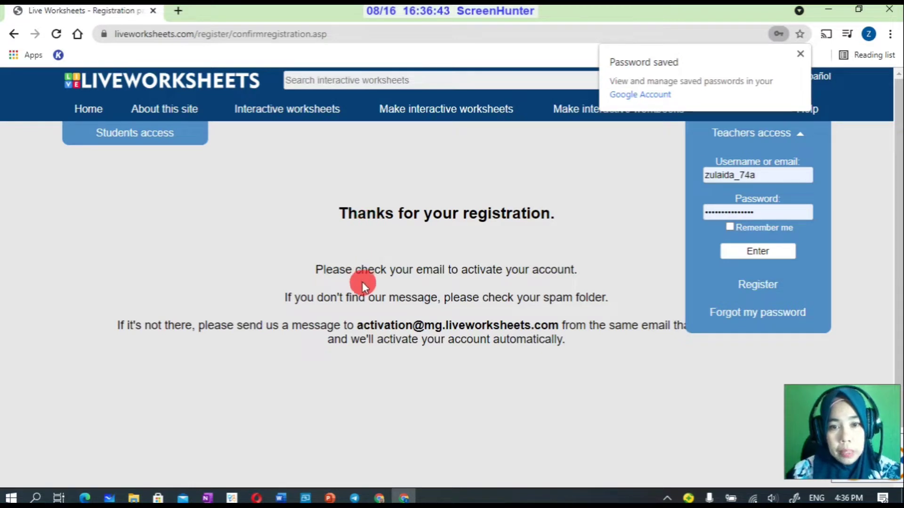
pyautogui.click(799, 54)
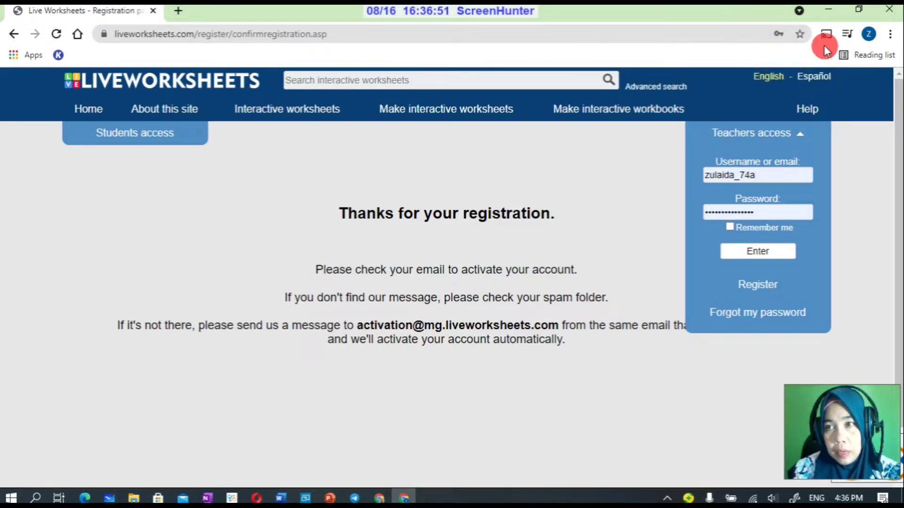
# Switch to Gmail, open the Liveworksheets welcome e-mail and follow its account activation link.
pyautogui.click(21, 55)
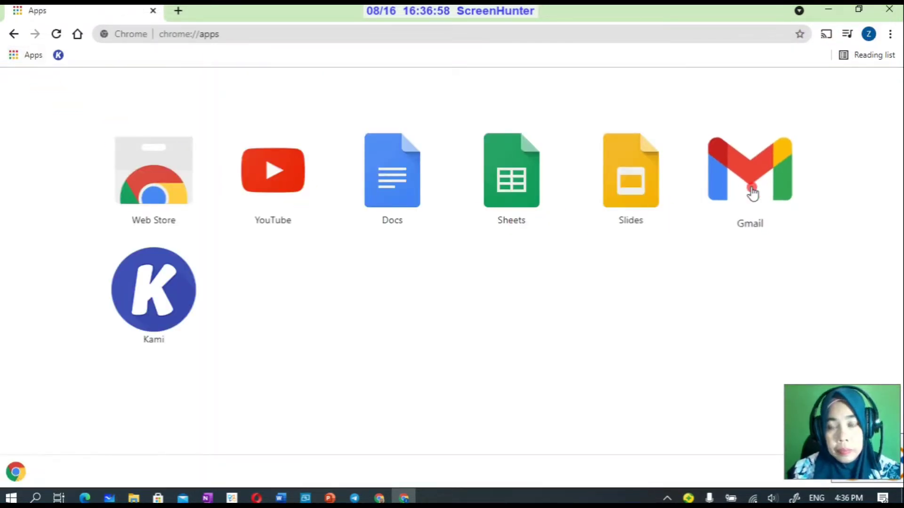
pyautogui.click(752, 193)
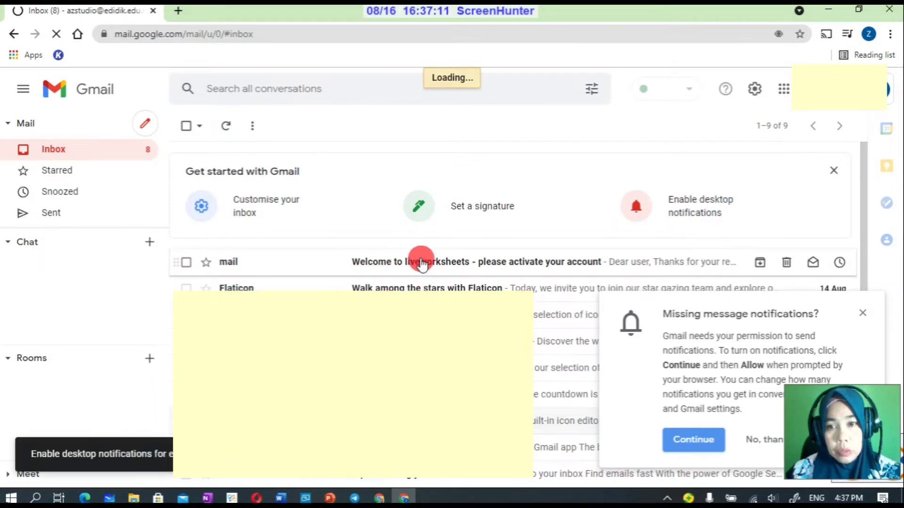
pyautogui.click(456, 260)
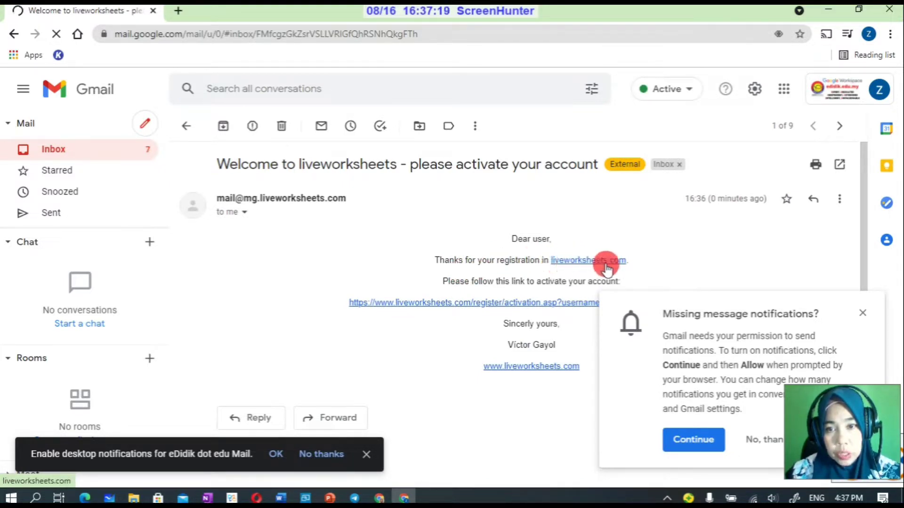
pyautogui.click(862, 313)
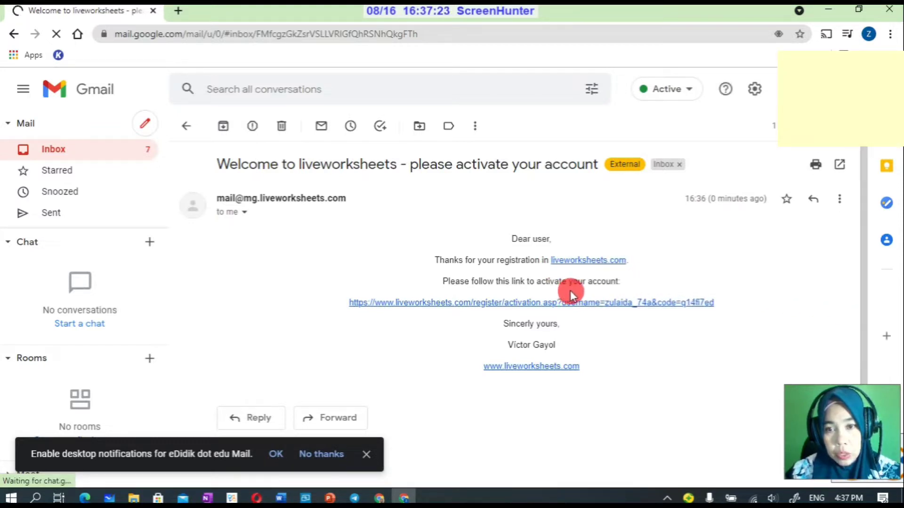
pyautogui.click(572, 304)
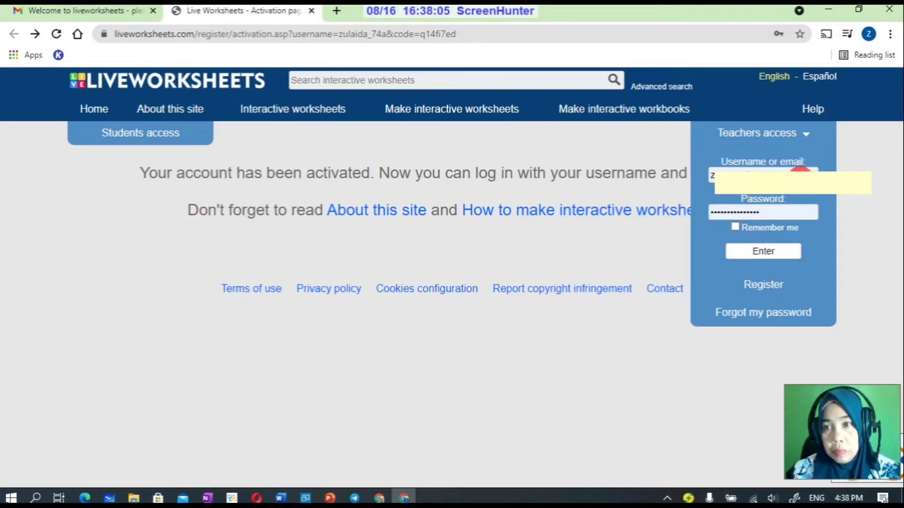
# Log in to the activated teacher account with the saved credentials and open its account menu.
pyautogui.click(772, 256)
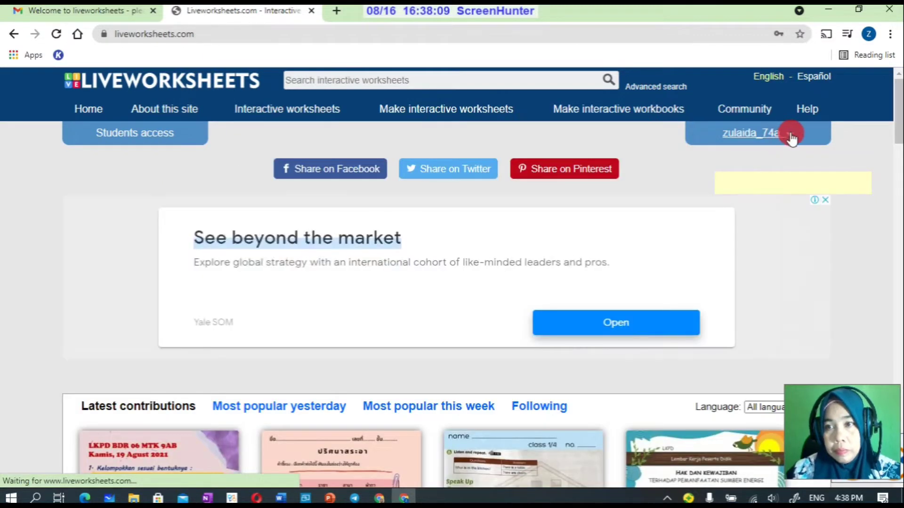
pyautogui.click(789, 135)
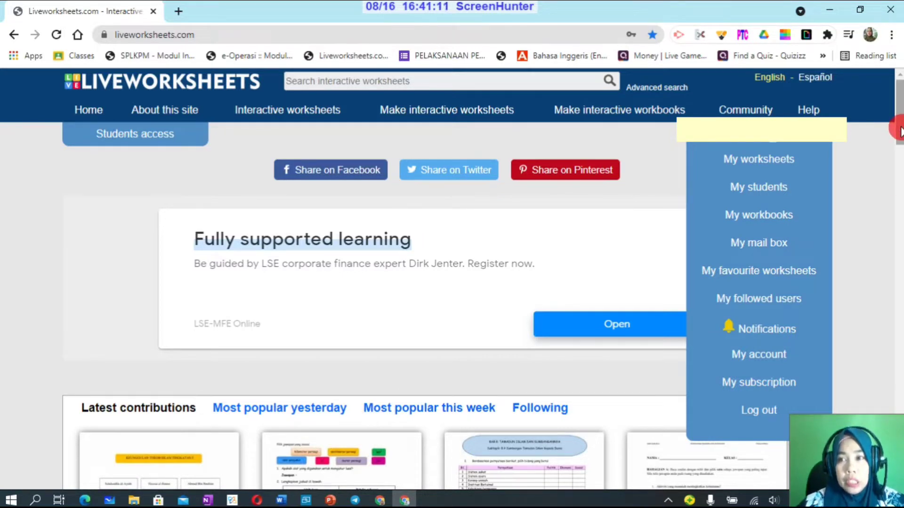
# Examine the subject categories, the language list and the most popular worksheets on the English worksheets page.
pyautogui.scroll(-4, 761, 163)
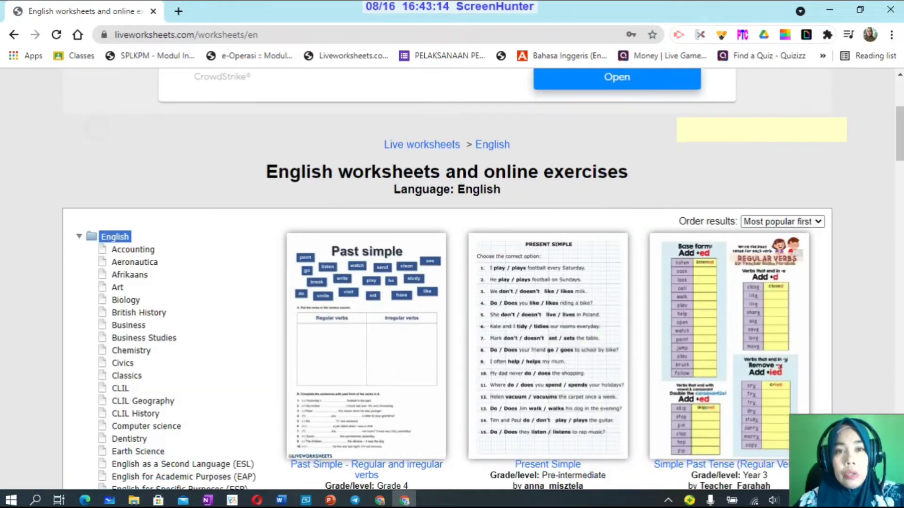
pyautogui.scroll(1, 483, 279)
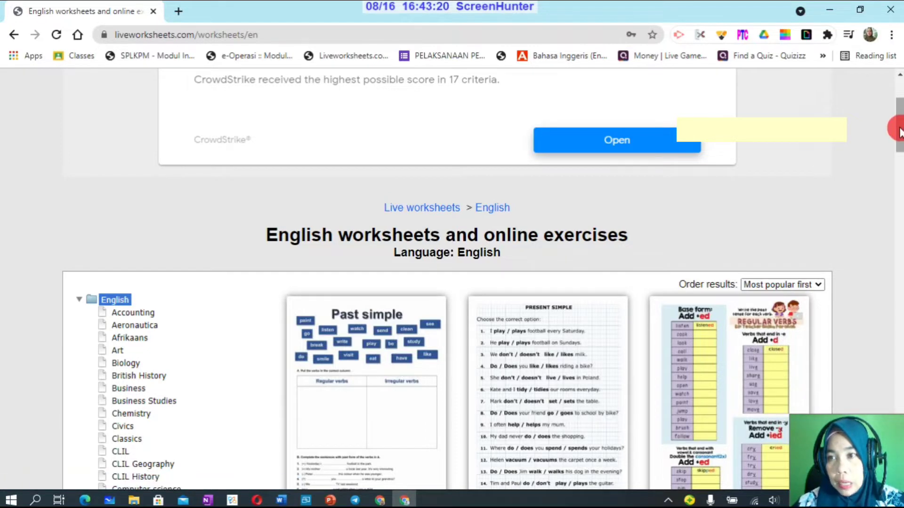
pyautogui.moveTo(898, 126)
pyautogui.mouseDown()
pyautogui.moveTo(898, 179)
pyautogui.moveTo(900, 137)
pyautogui.mouseUp()
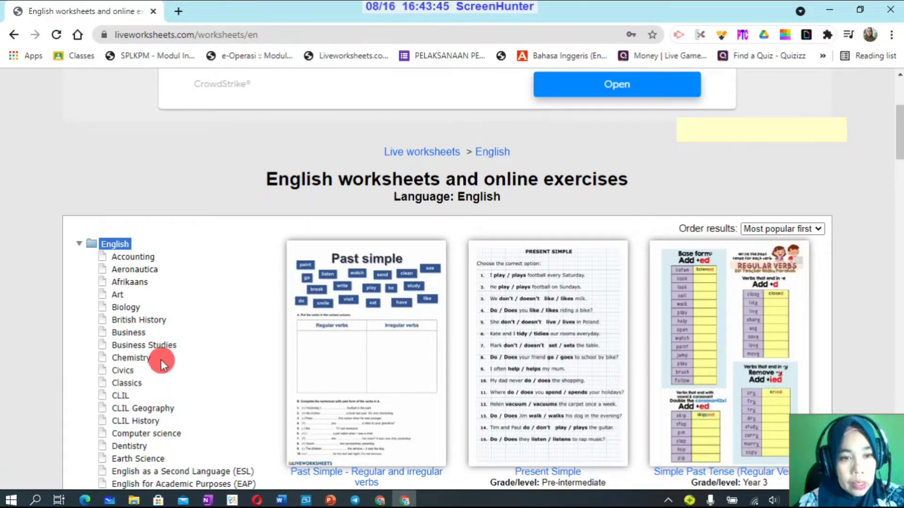
pyautogui.scroll(-5, 143, 282)
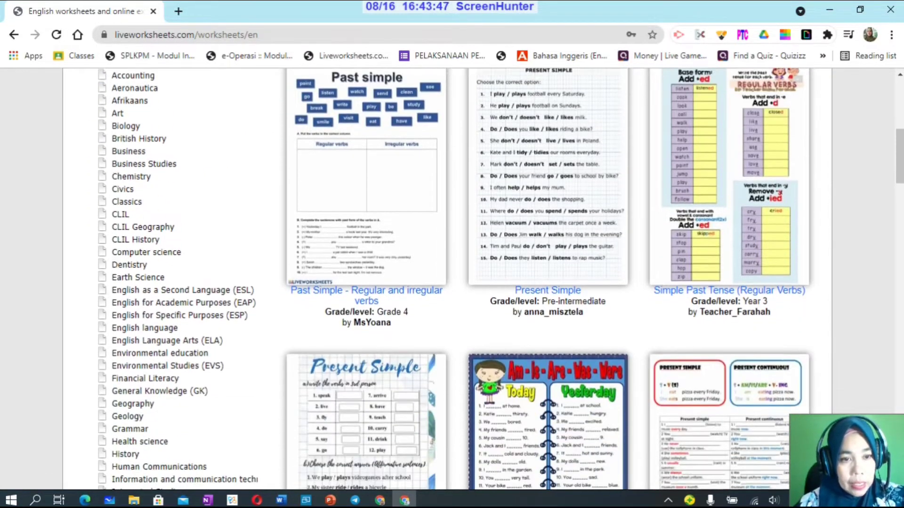
pyautogui.scroll(3, 131, 201)
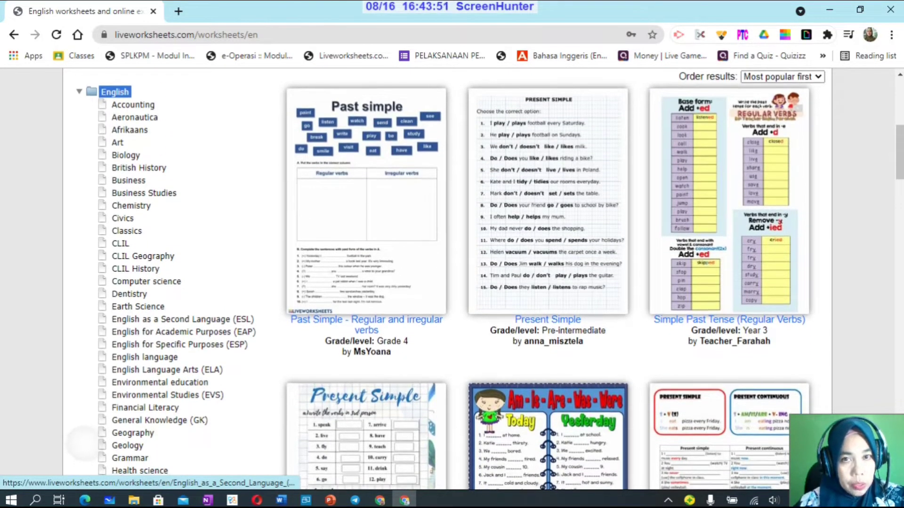
pyautogui.scroll(2, 447, 283)
pyautogui.scroll(-15, 447, 283)
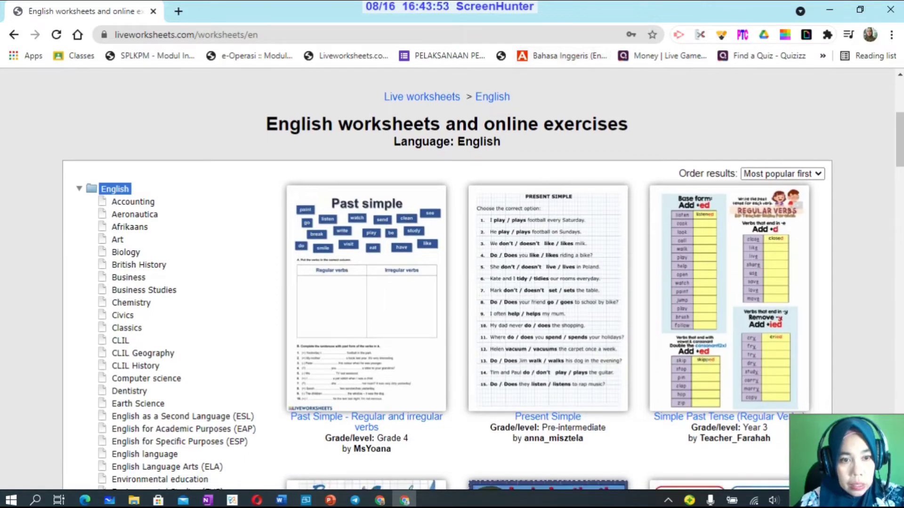
pyautogui.scroll(-15, 329, 139)
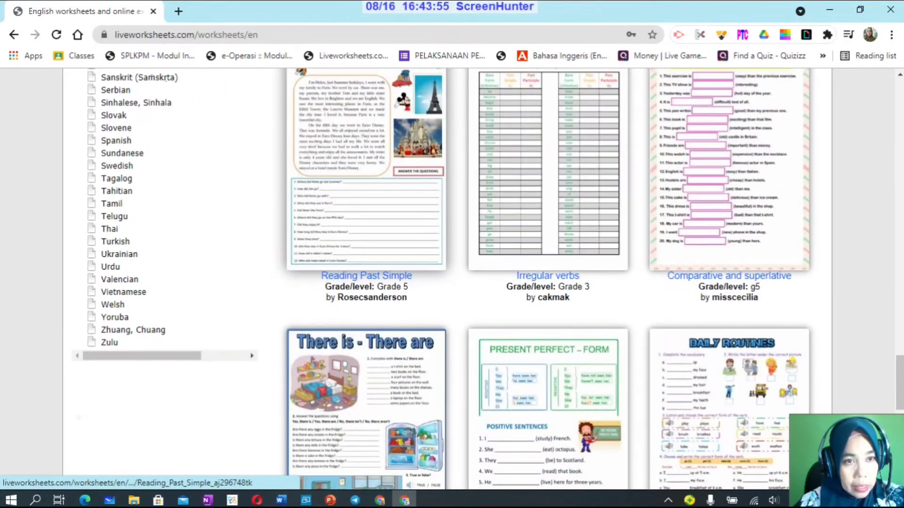
# Select Malay in the language list of the interactive worksheets page.
pyautogui.scroll(2, 328, 139)
pyautogui.scroll(3, 367, 330)
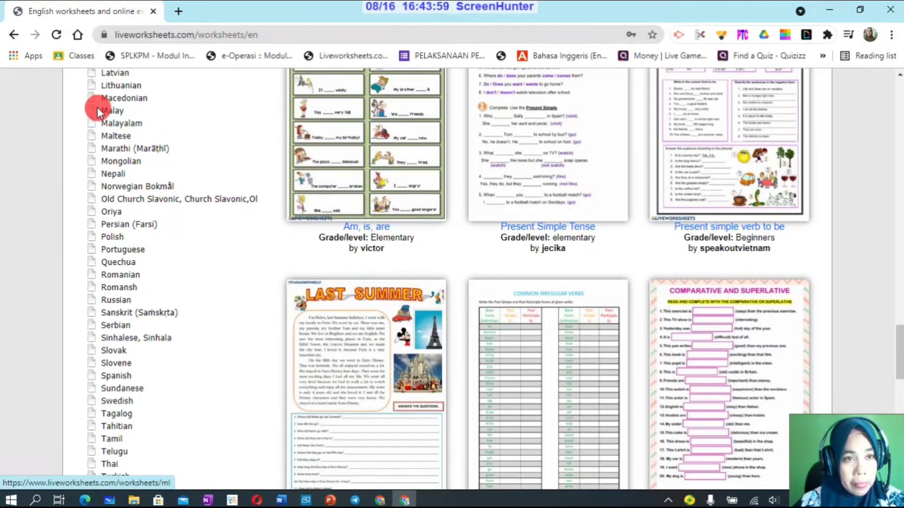
pyautogui.doubleClick(97, 111)
pyautogui.scroll(4, 448, 155)
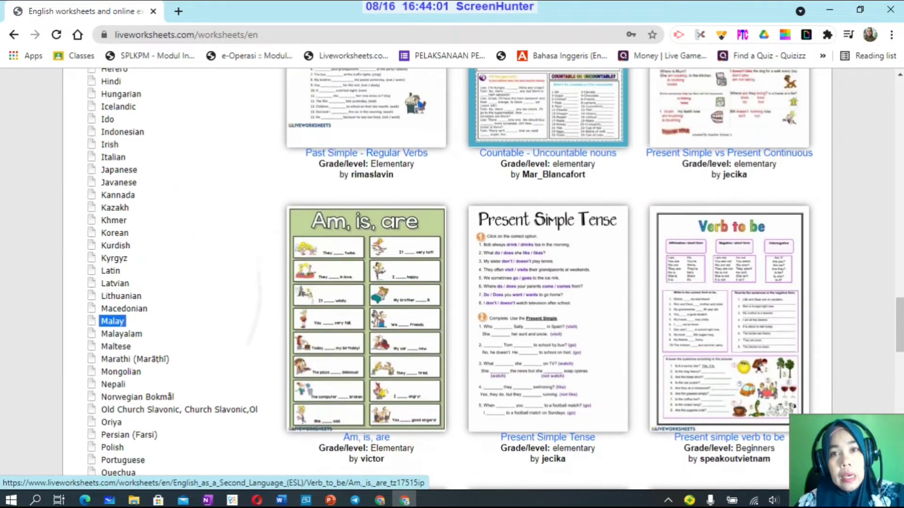
# Open the Malay worksheets page from the language list.
pyautogui.scroll(18, 468, 157)
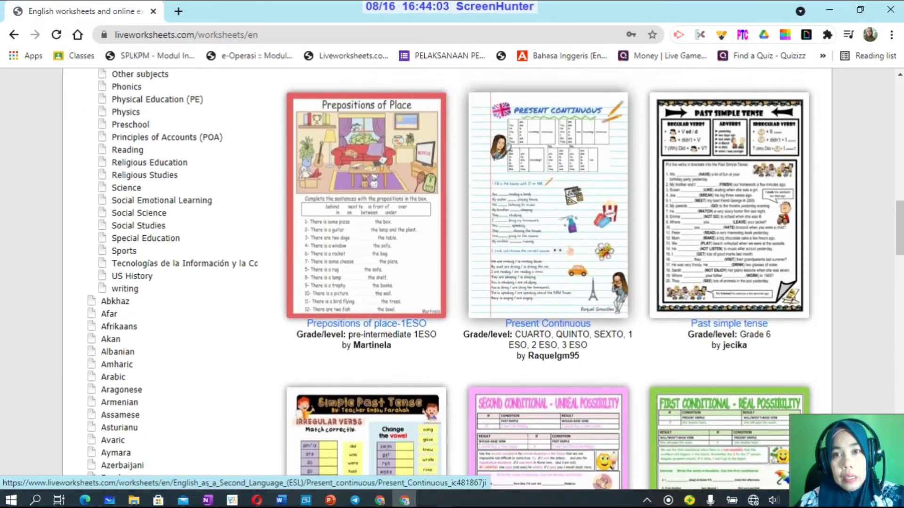
pyautogui.scroll(14, 548, 282)
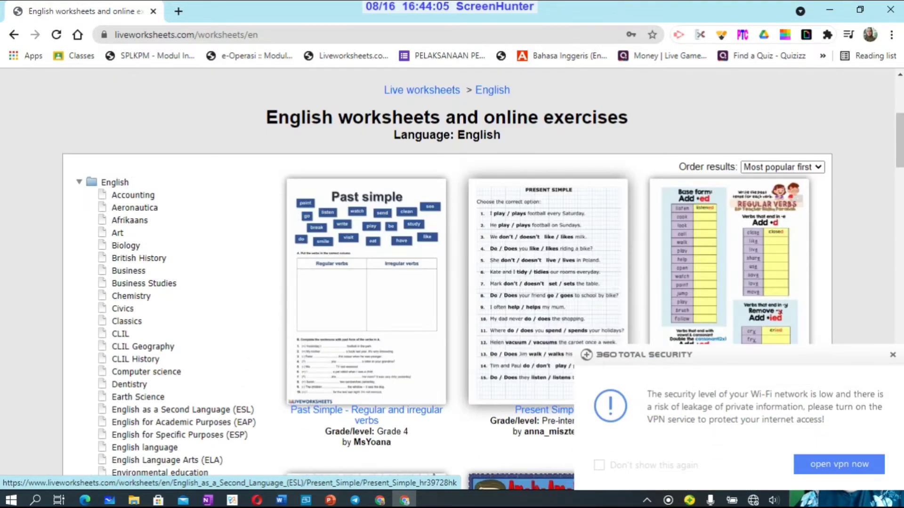
pyautogui.scroll(2, 253, 296)
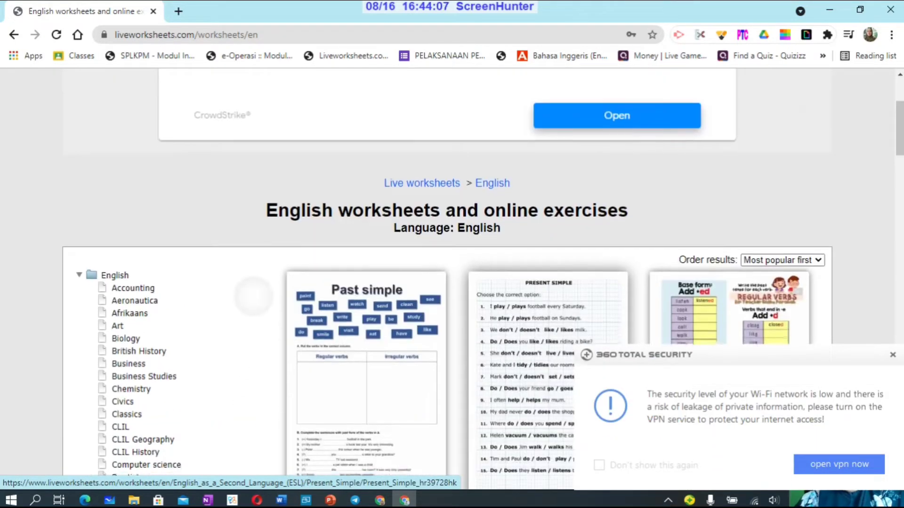
pyautogui.scroll(-8, 254, 296)
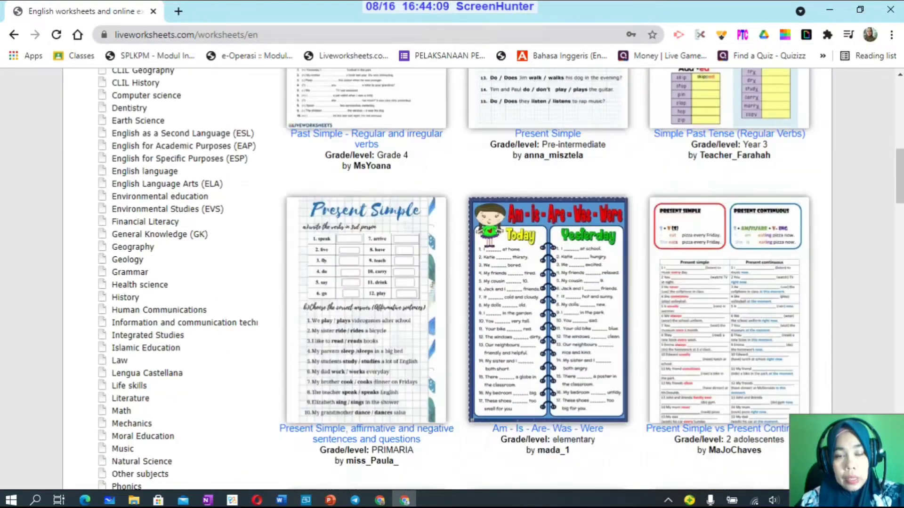
pyautogui.scroll(-20, 228, 175)
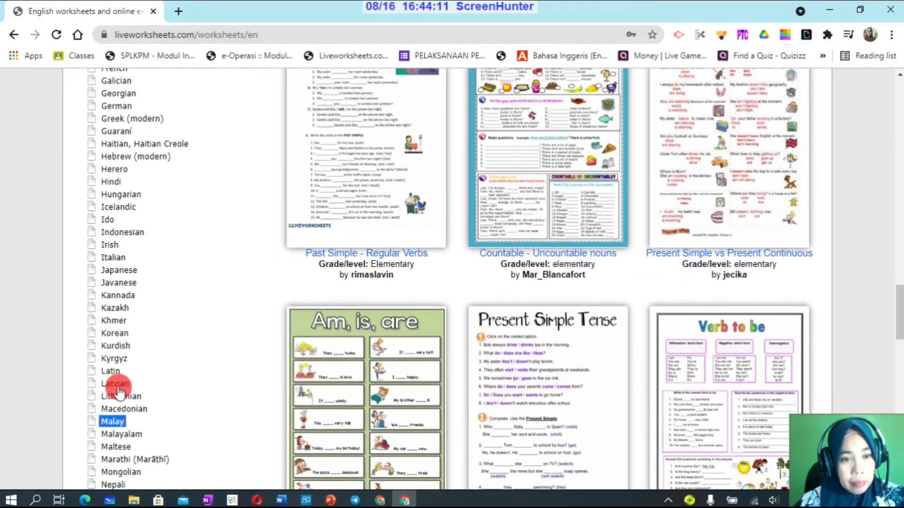
pyautogui.click(109, 421)
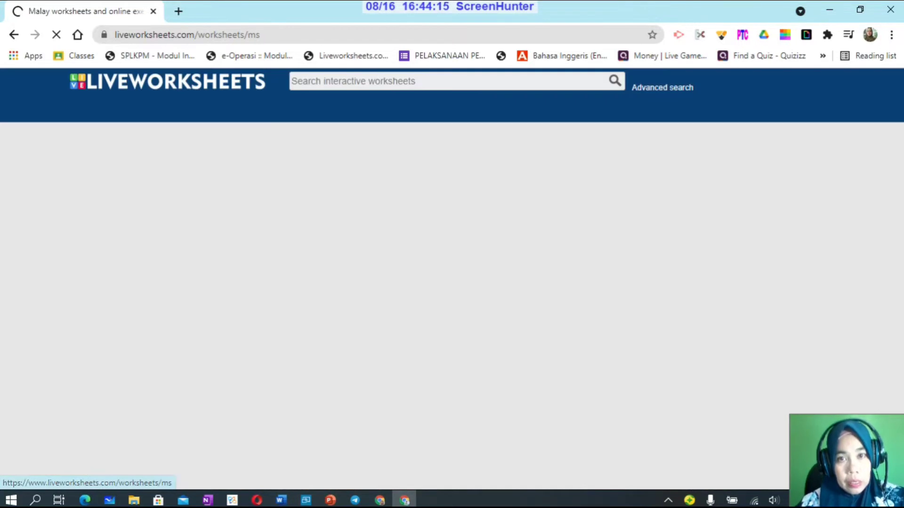
# Filter the Malay worksheets by the subject Matematik.
pyautogui.scroll(-2, 452, 278)
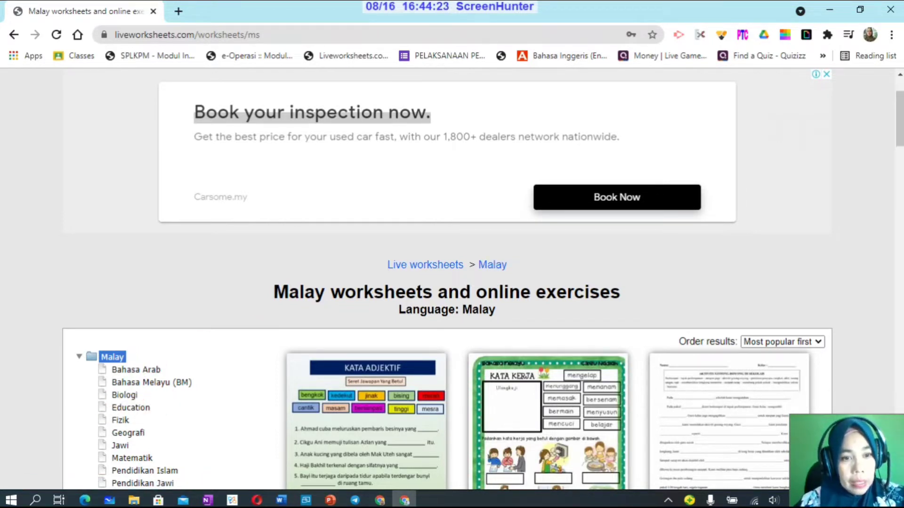
pyautogui.scroll(-2, 132, 396)
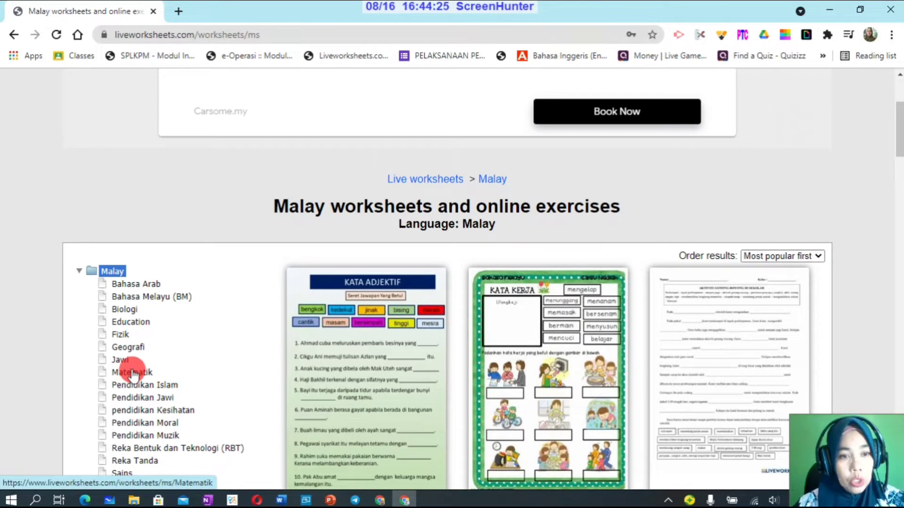
pyautogui.click(133, 373)
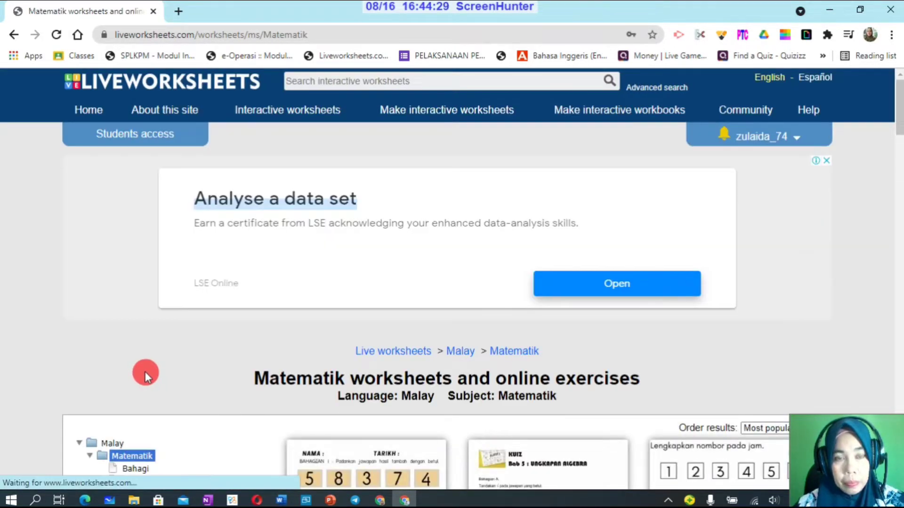
# Examine the Matematik topic list and the most popular worksheets down to the end of the page.
pyautogui.scroll(-10, 452, 278)
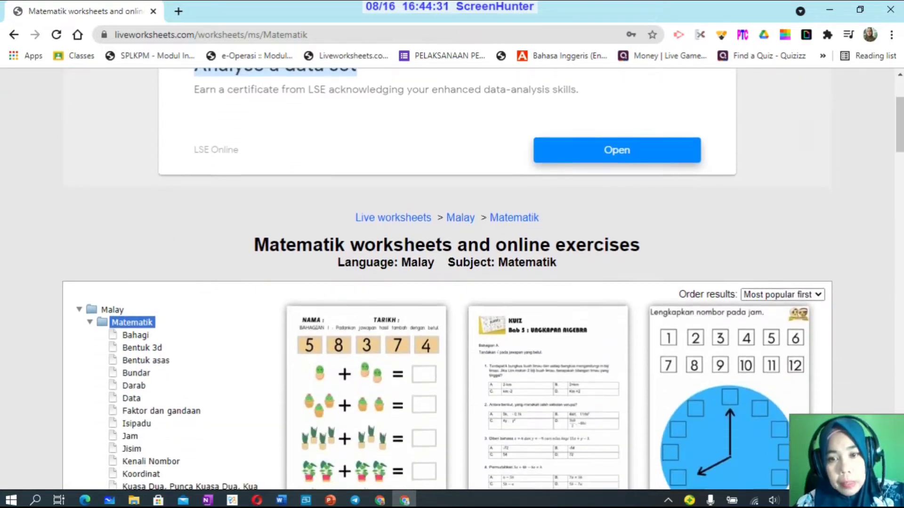
pyautogui.scroll(-15, 452, 278)
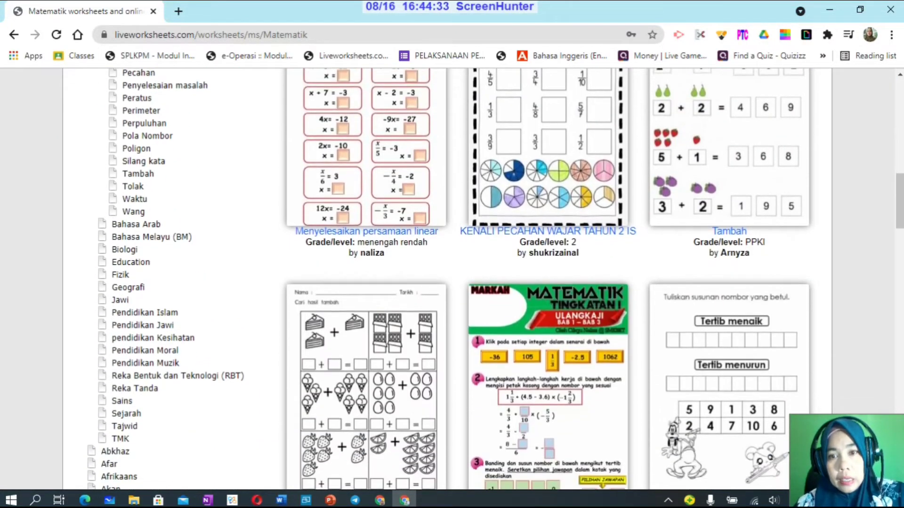
pyautogui.scroll(-6, 452, 277)
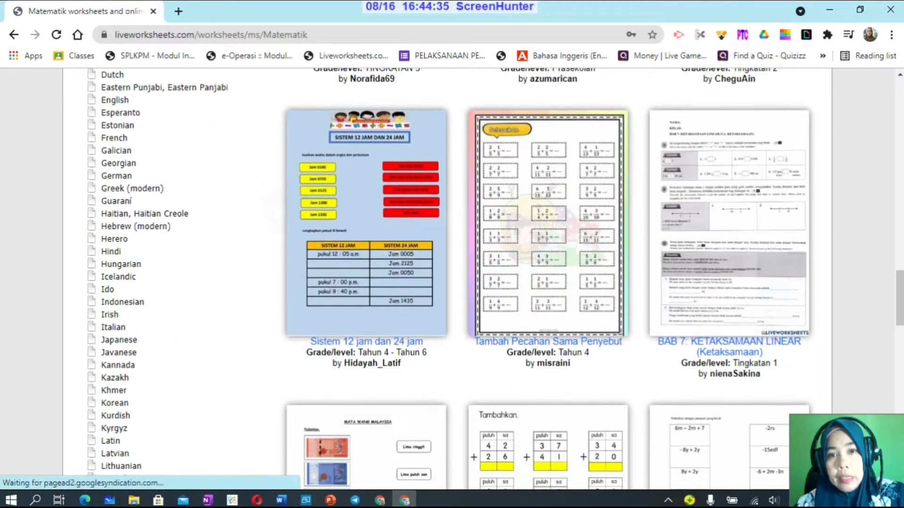
pyautogui.scroll(8, 452, 278)
pyautogui.scroll(12, 451, 277)
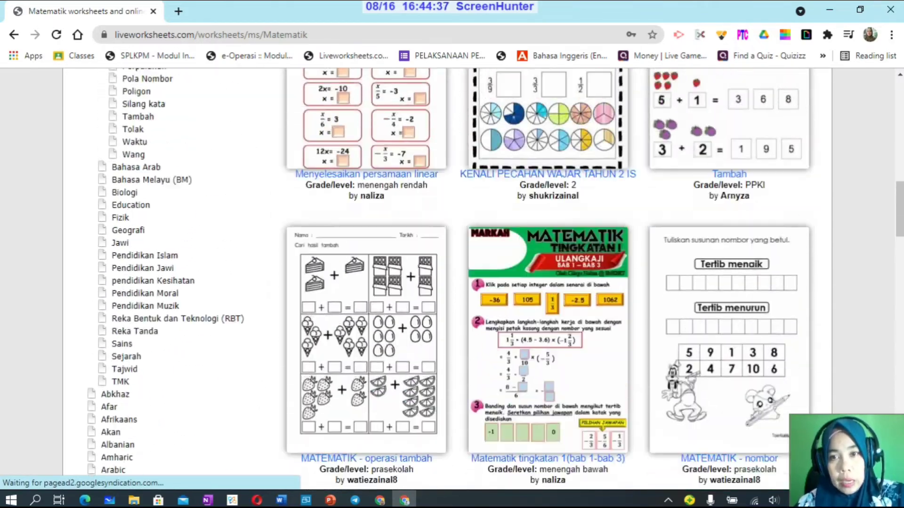
pyautogui.scroll(-20, 452, 278)
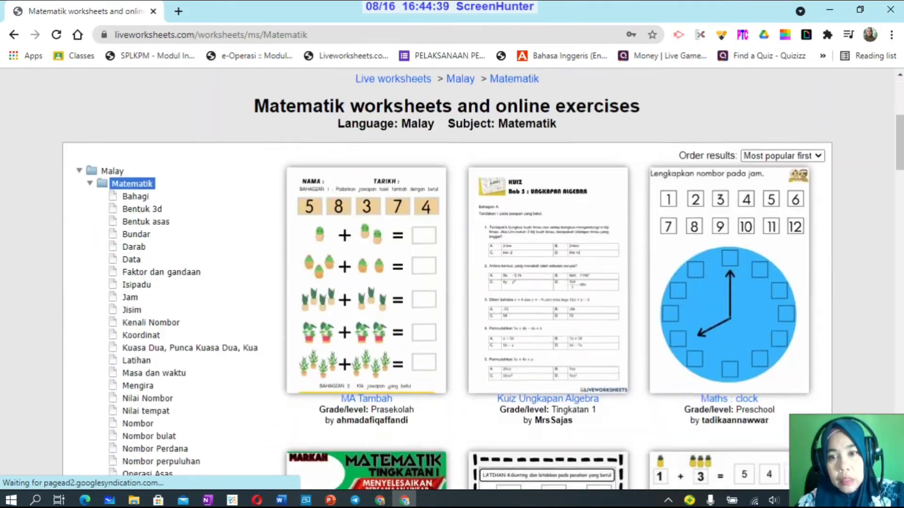
pyautogui.scroll(-13, 448, 279)
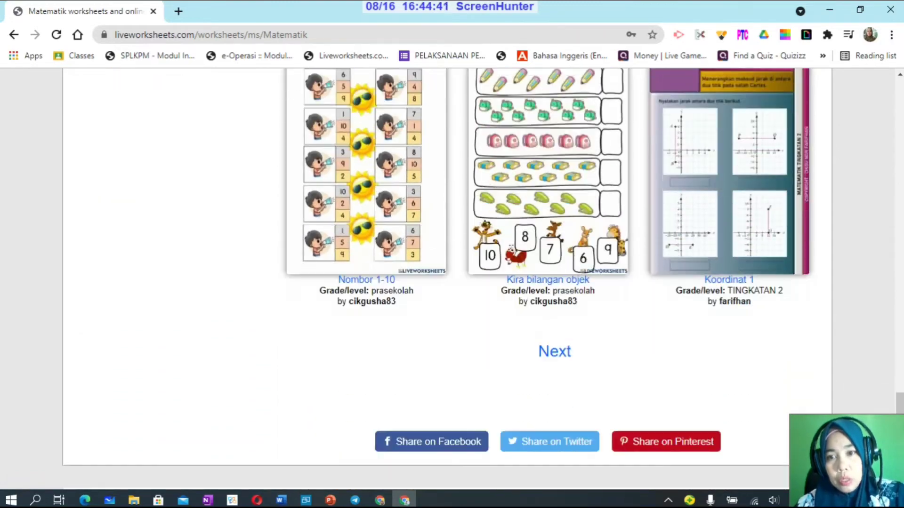
pyautogui.scroll(2, 448, 278)
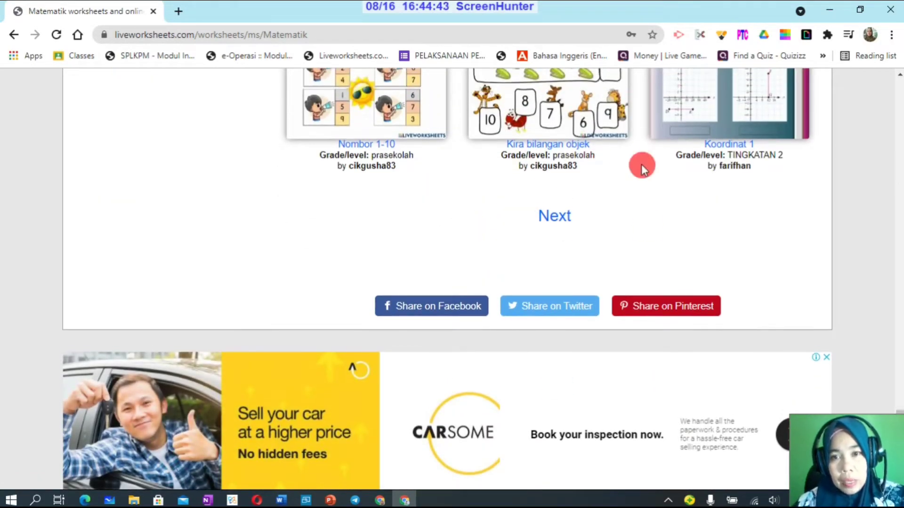
pyautogui.click(560, 217)
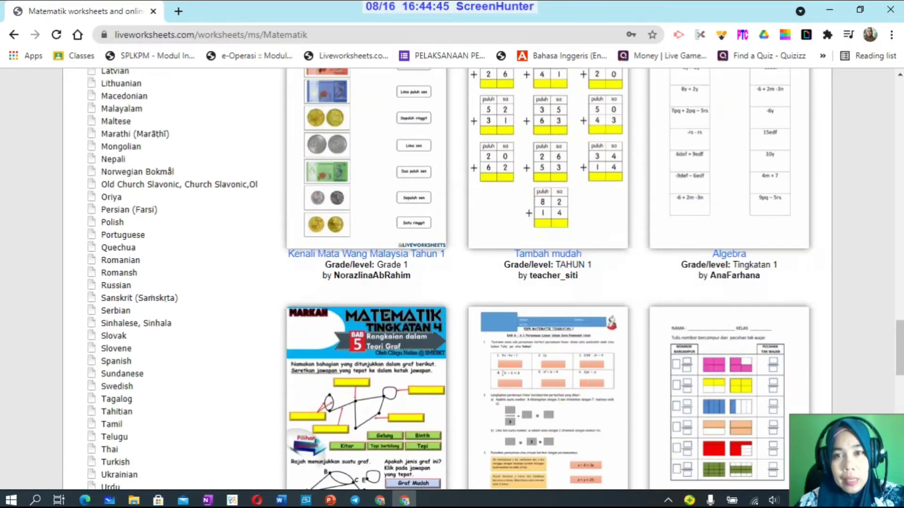
# Search the interactive worksheets for "gabungan transformasi tingkatan 5" and open the worksheet "5.3 Gabungan Transformasi".
pyautogui.scroll(12, 668, 179)
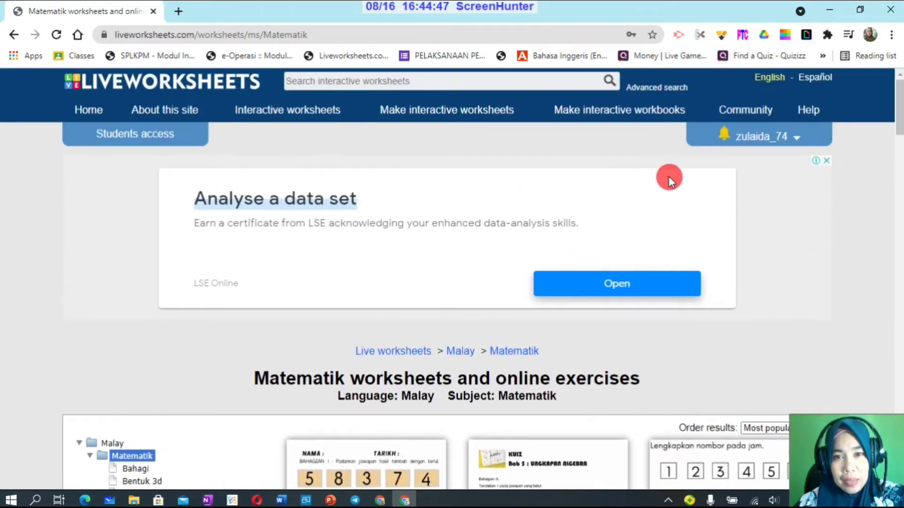
pyautogui.click(484, 83)
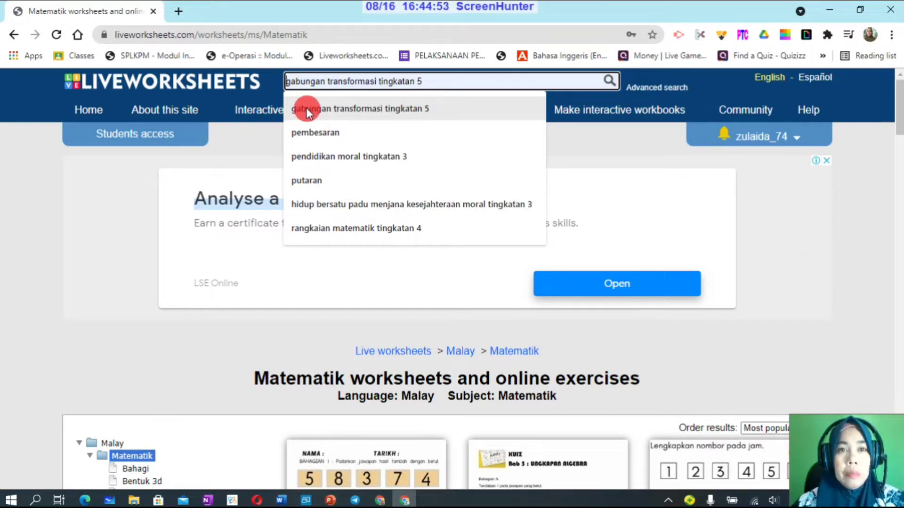
pyautogui.click(412, 109)
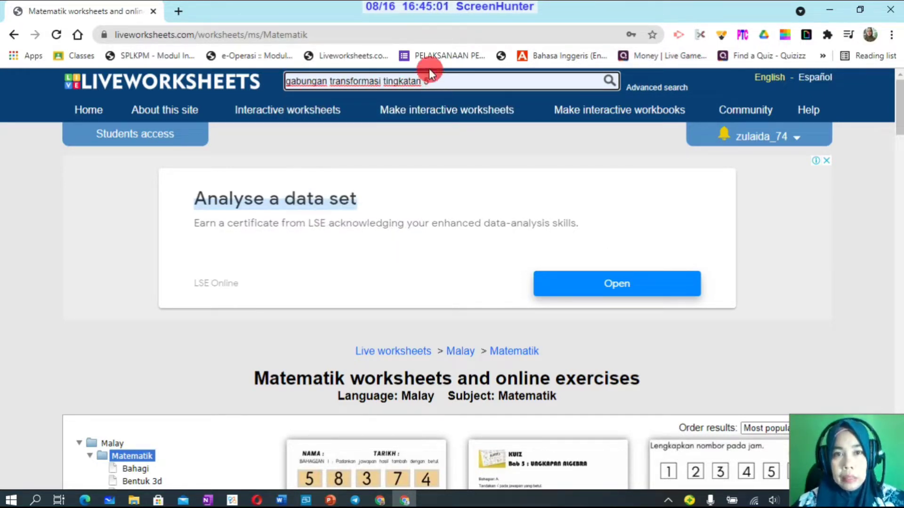
pyautogui.click(609, 81)
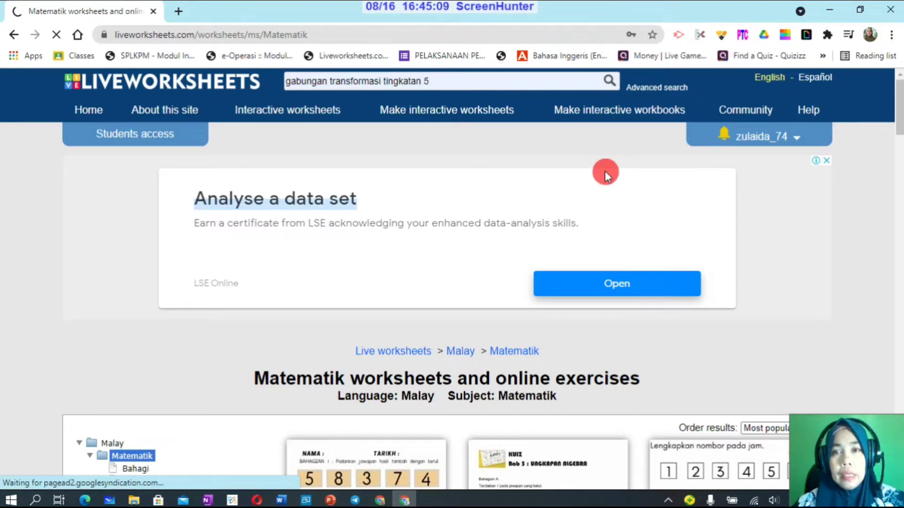
pyautogui.scroll(-4, 624, 210)
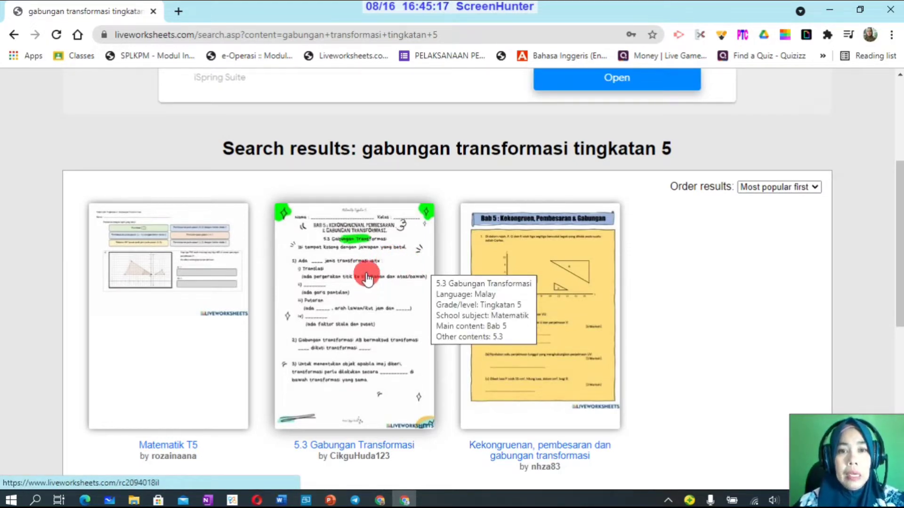
pyautogui.click(345, 289)
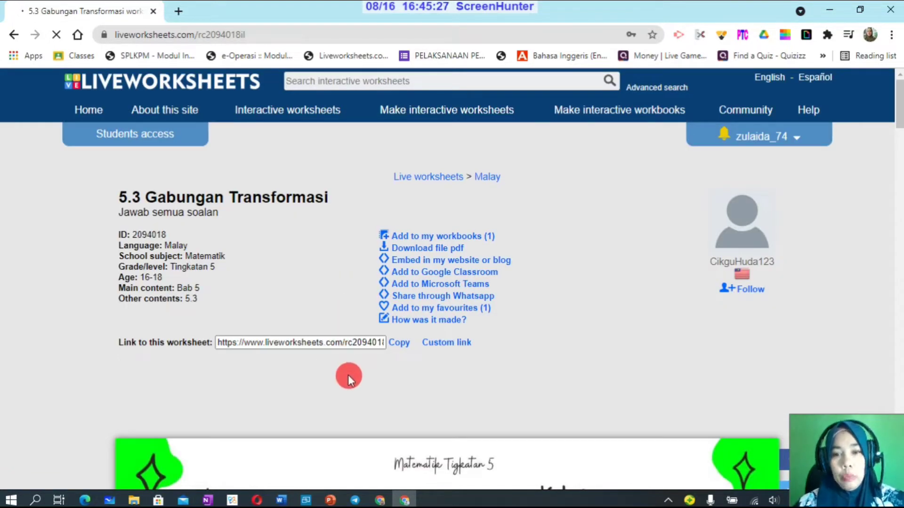
# Examine the worksheet's questions and answer fields, the related Bab 5 worksheets, the comments section and the sharing options.
pyautogui.scroll(-10, 515, 374)
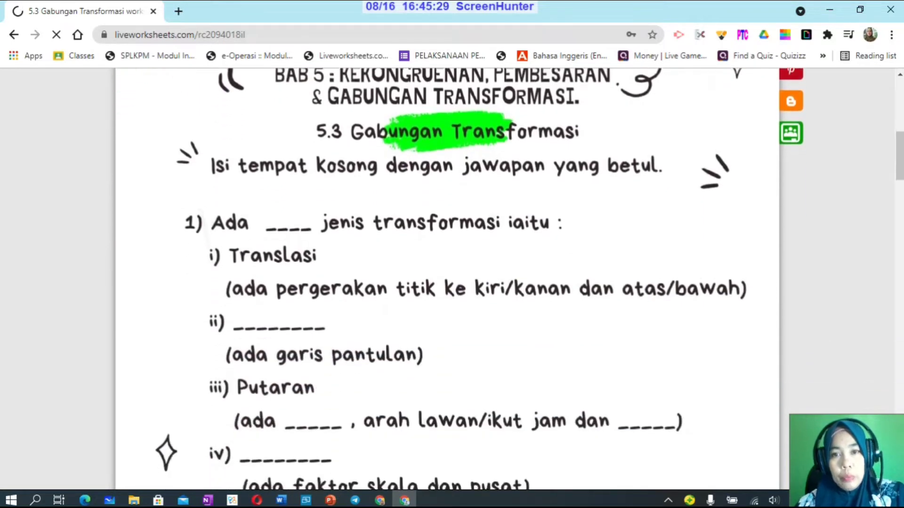
pyautogui.scroll(-15, 447, 282)
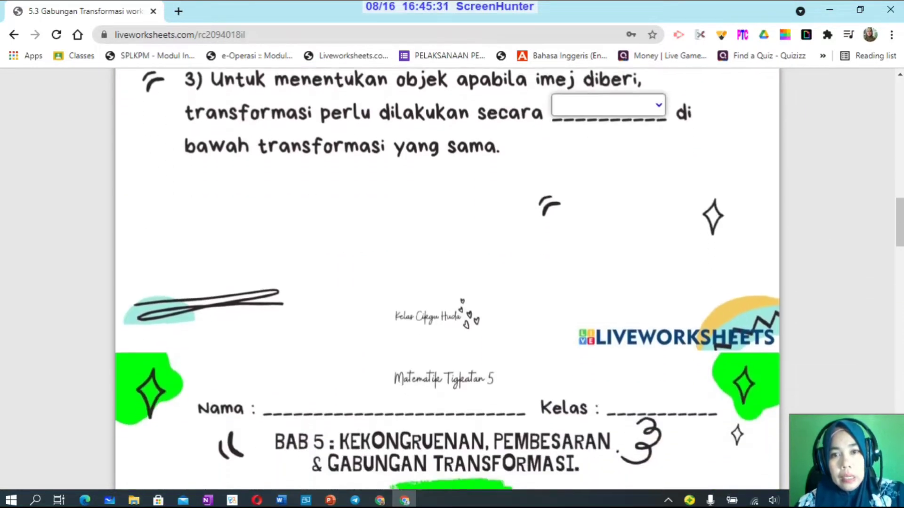
pyautogui.scroll(-9, 447, 282)
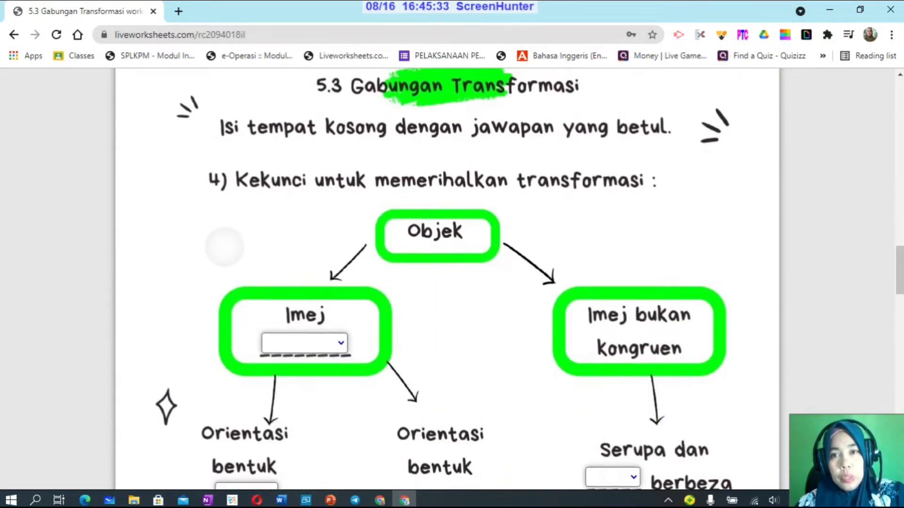
pyautogui.scroll(-8, 447, 282)
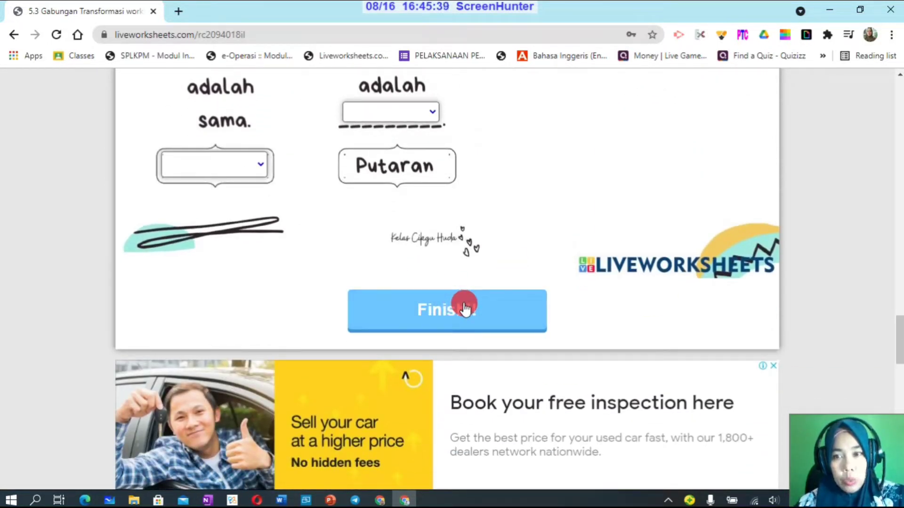
pyautogui.scroll(-7, 459, 294)
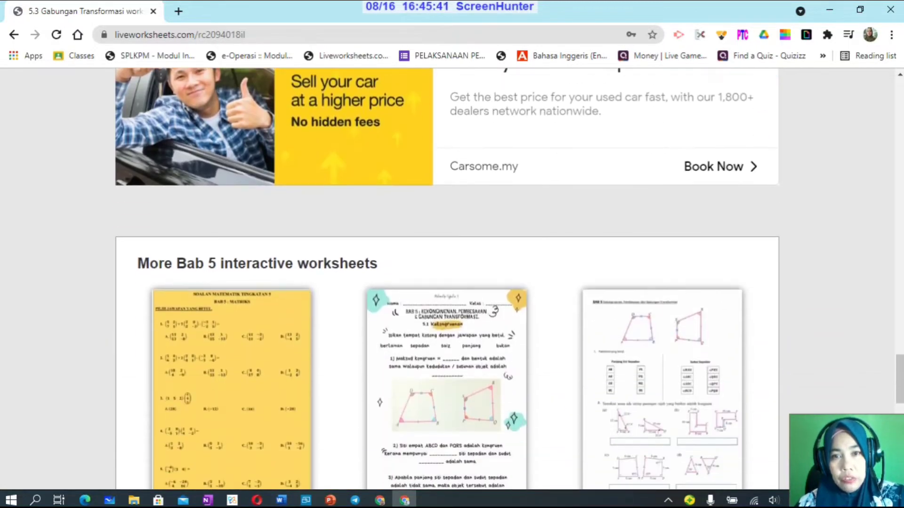
pyautogui.scroll(-14, 659, 283)
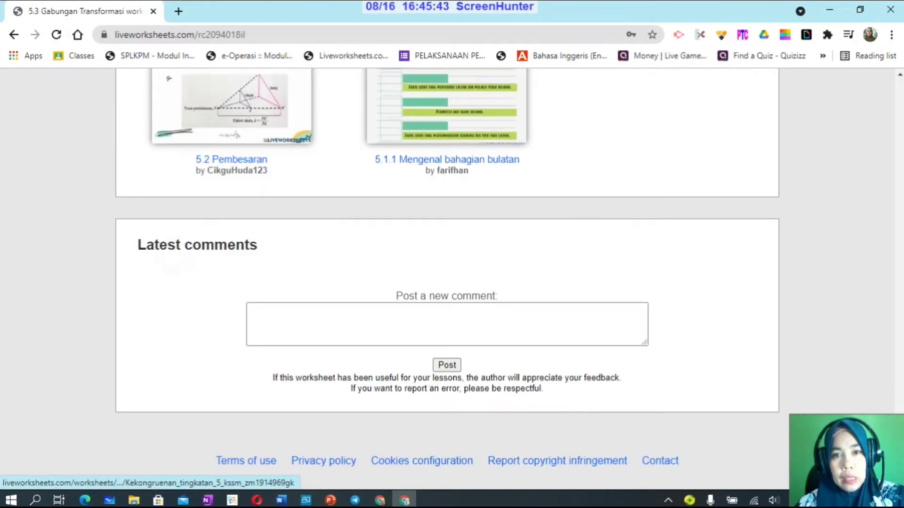
pyautogui.scroll(20, 682, 304)
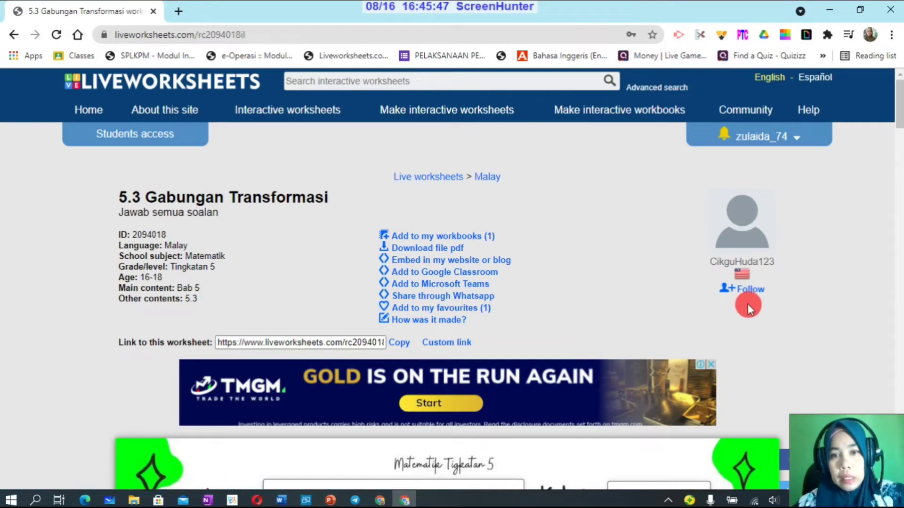
pyautogui.scroll(-2, 747, 304)
pyautogui.scroll(-1, 452, 279)
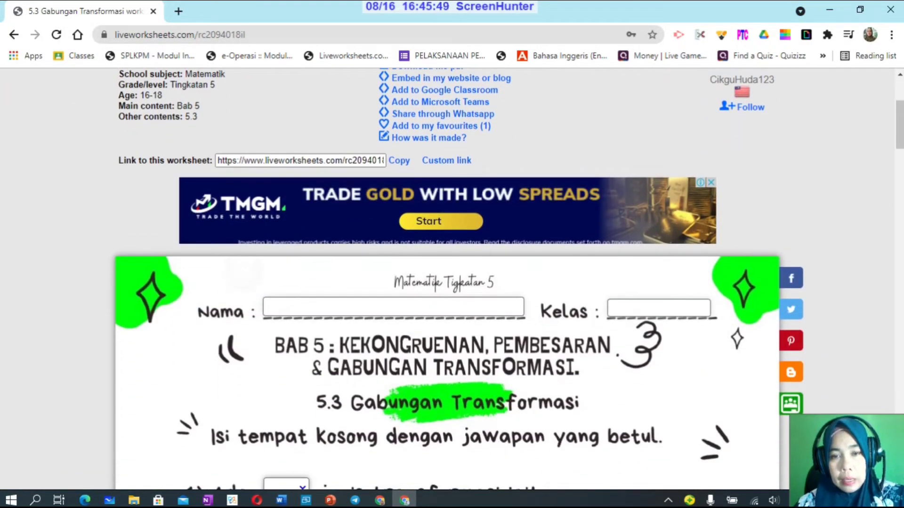
# Open the custom link generator for the 5.3 Gabungan Transformasi worksheet and review its checking, finish and grading options.
pyautogui.scroll(1, 452, 279)
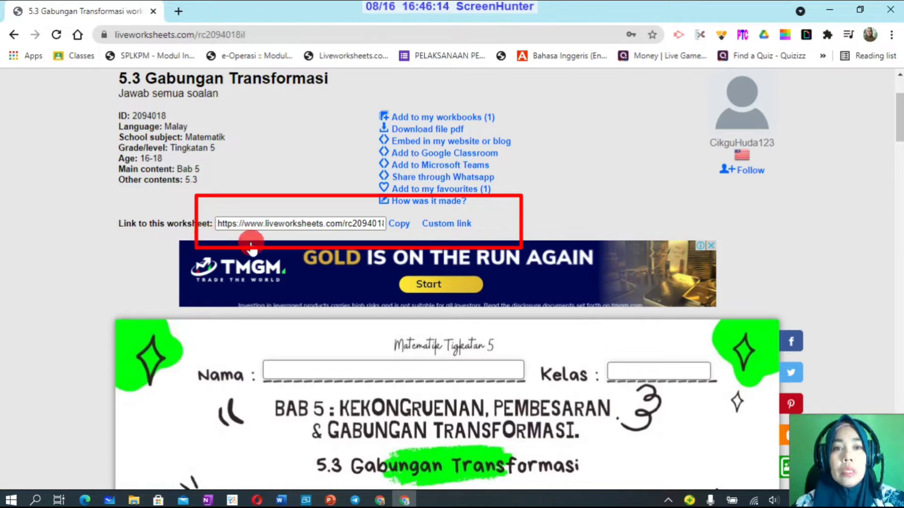
pyautogui.click(443, 226)
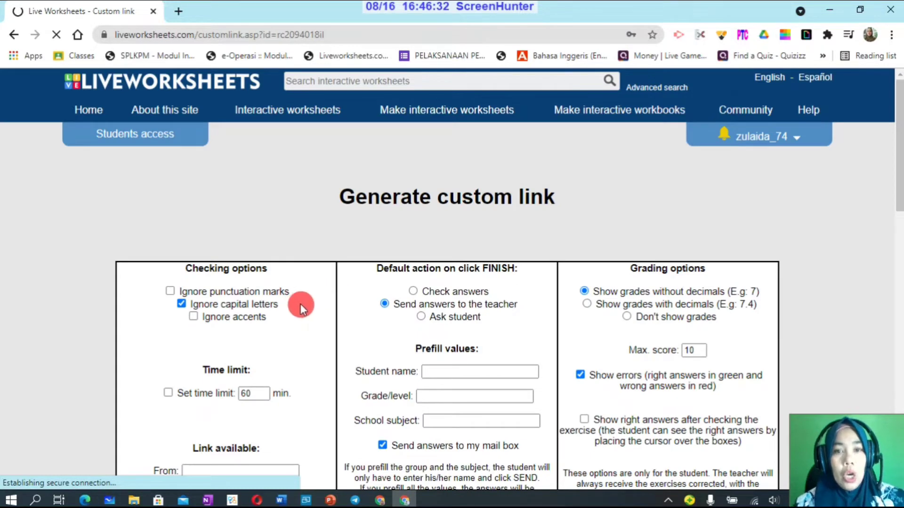
pyautogui.scroll(-4, 452, 282)
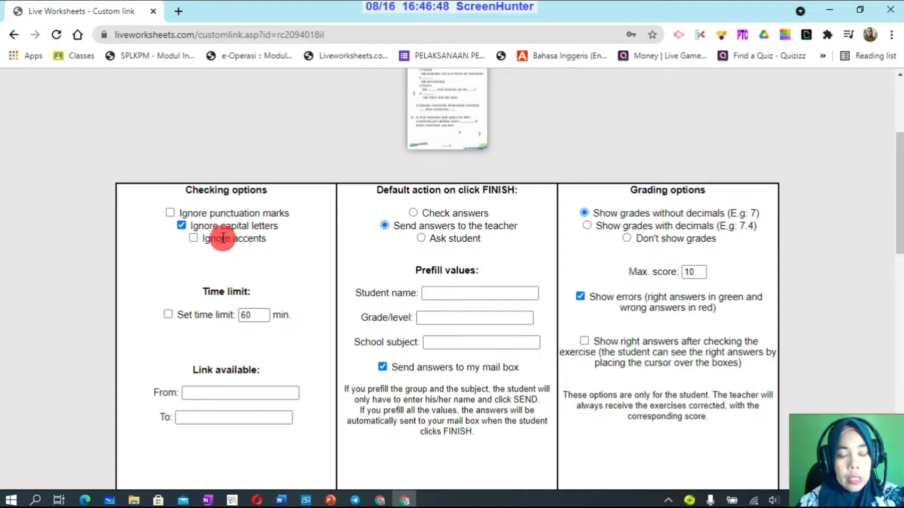
pyautogui.scroll(-1, 220, 303)
pyautogui.scroll(-1, 136, 315)
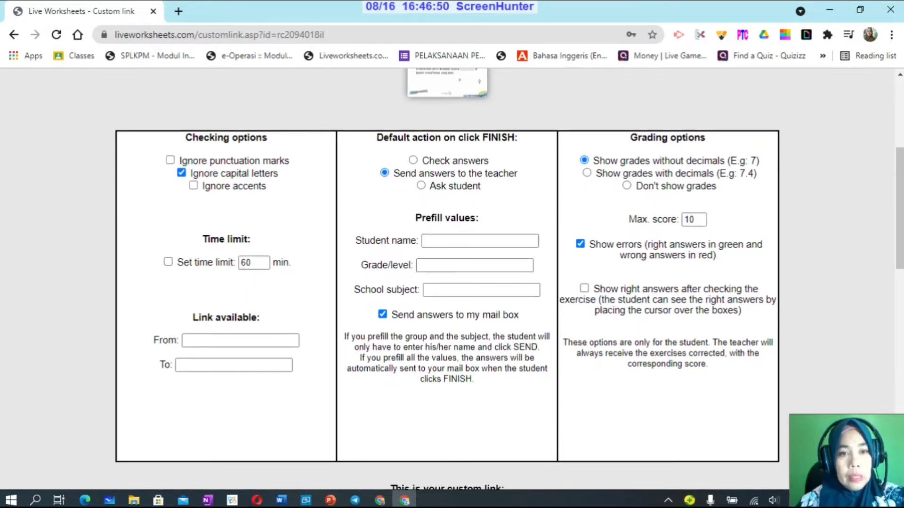
# Examine the start and end date-and-time pickers that limit when the custom link is available.
pyautogui.scroll(-1, 141, 366)
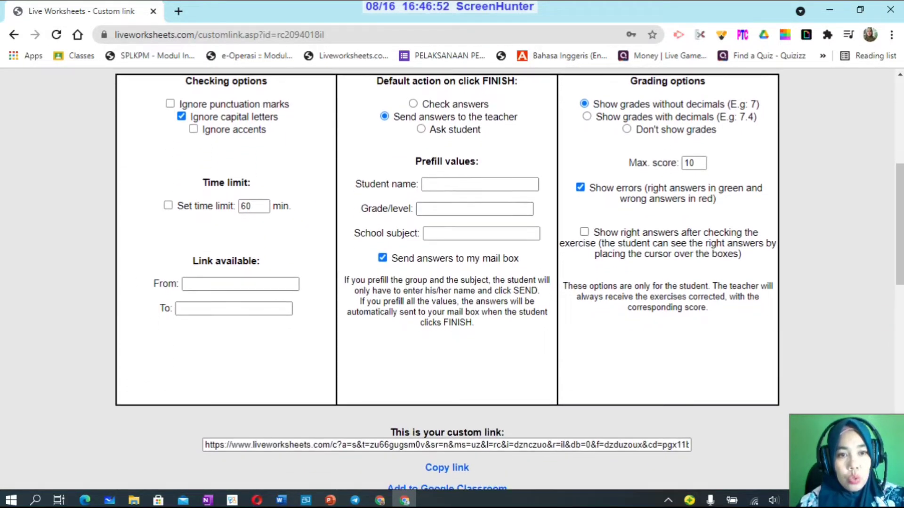
pyautogui.click(200, 286)
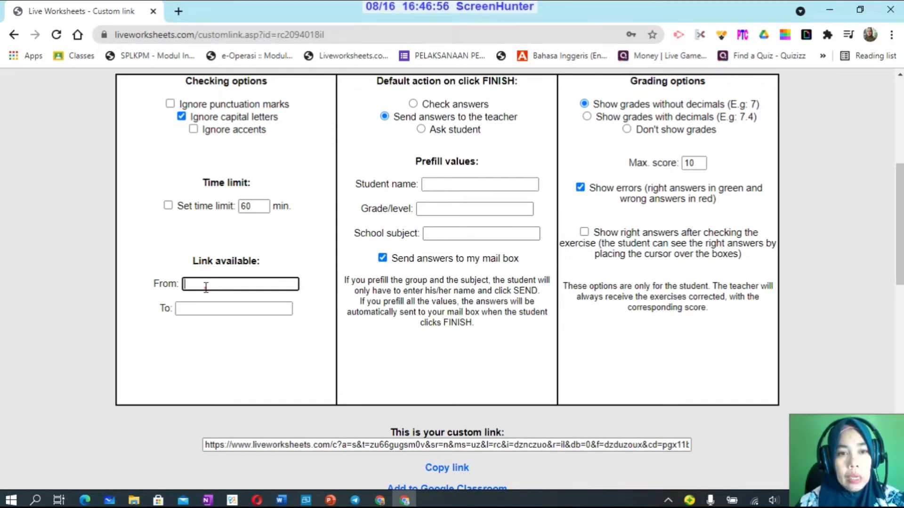
pyautogui.click(206, 284)
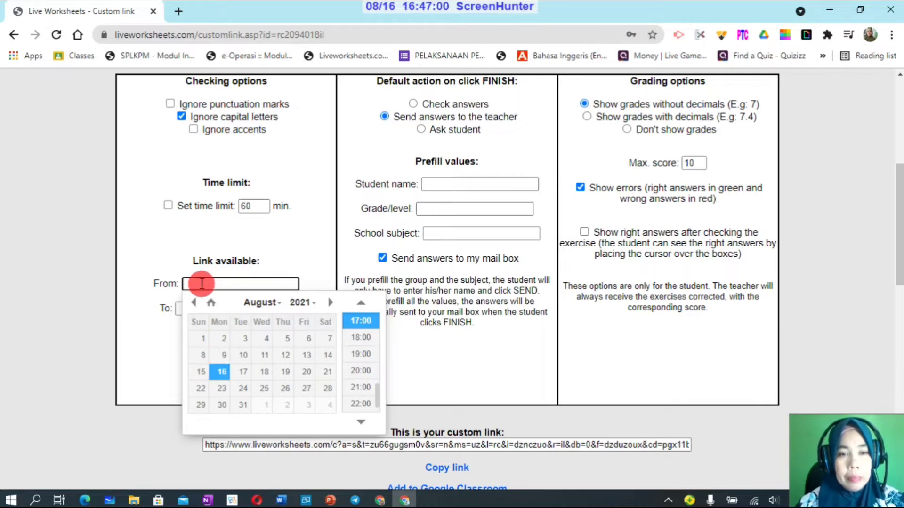
pyautogui.click(221, 375)
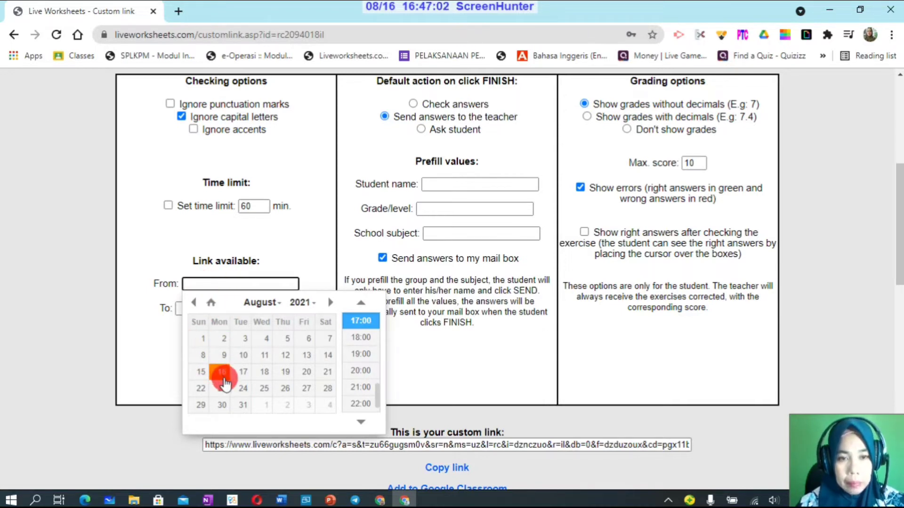
pyautogui.click(141, 326)
pyautogui.click(206, 311)
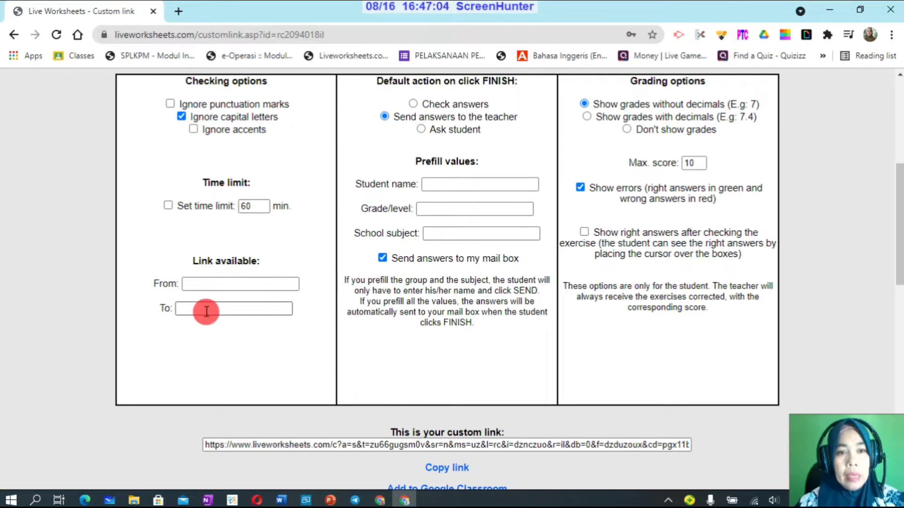
pyautogui.click(212, 283)
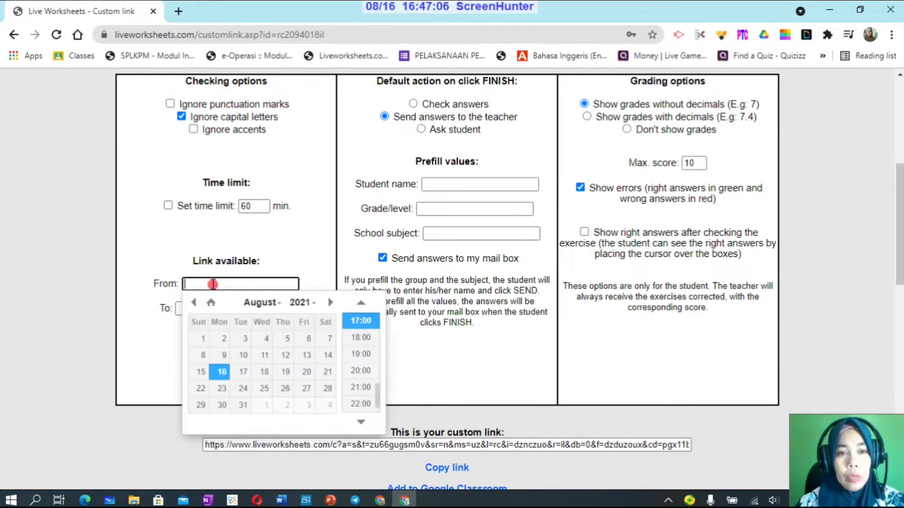
pyautogui.click(146, 380)
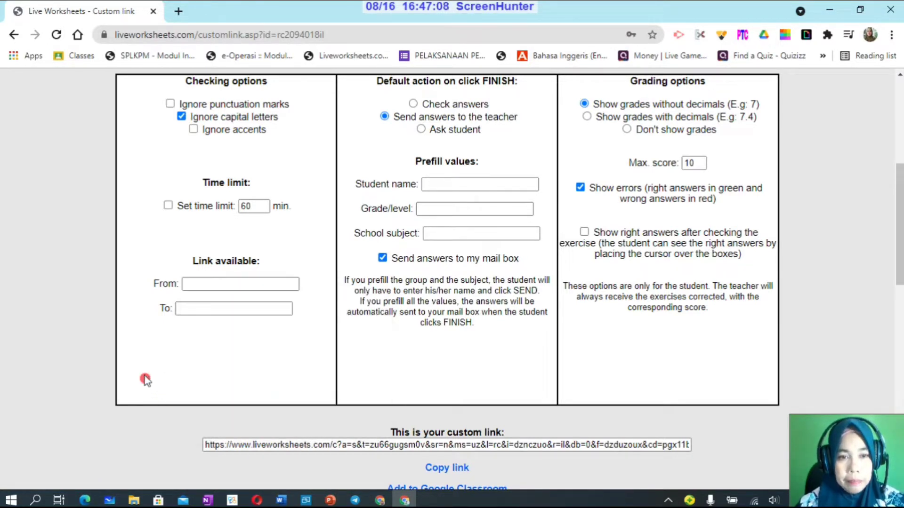
pyautogui.click(200, 310)
pyautogui.click(228, 285)
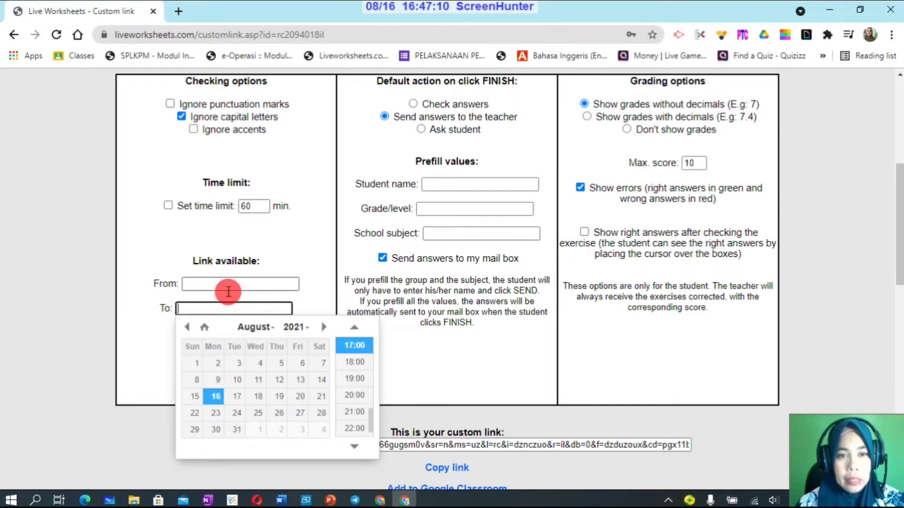
pyautogui.click(149, 337)
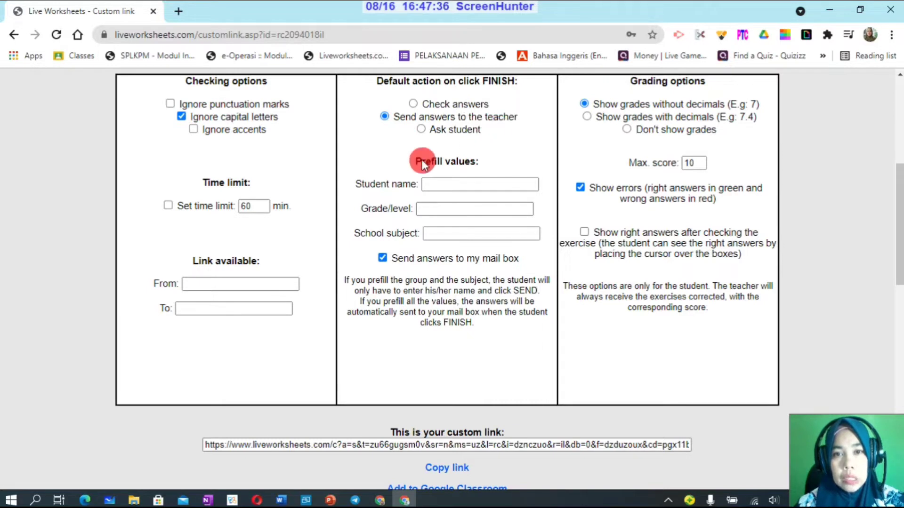
# Prefill the custom link's grade/level with 5 and its school subject with "matematik gabungan transformasi".
pyautogui.click(425, 208)
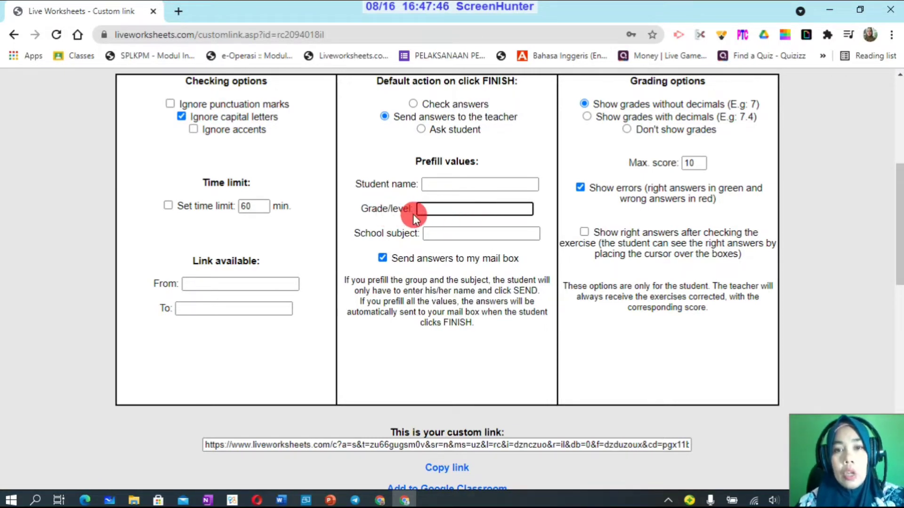
pyautogui.write('5')
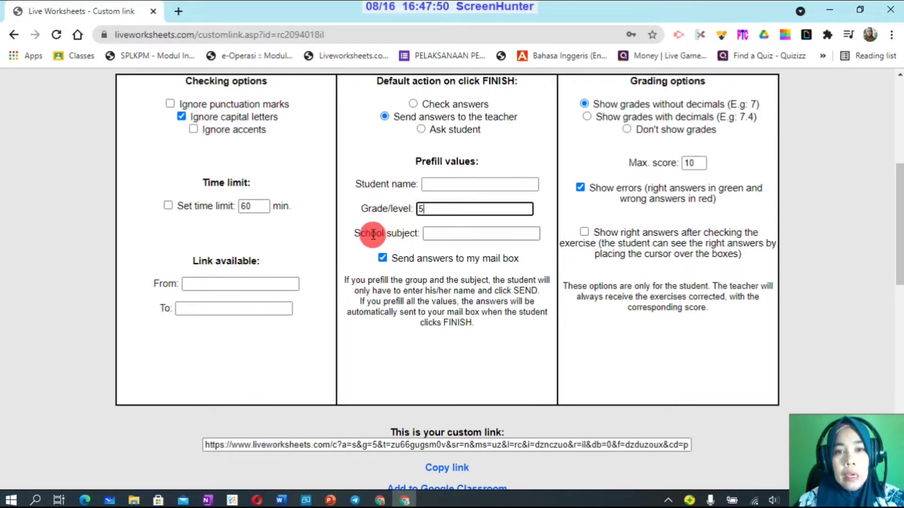
pyautogui.click(429, 234)
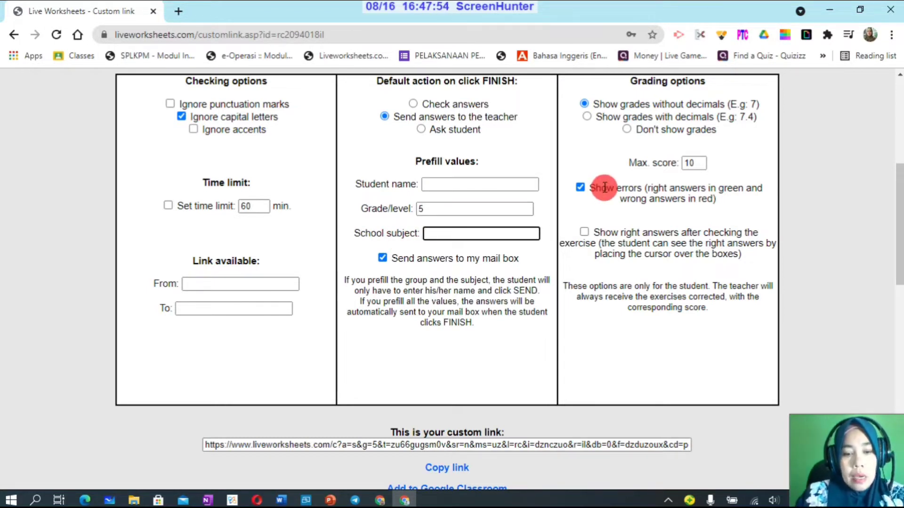
pyautogui.write('matema')
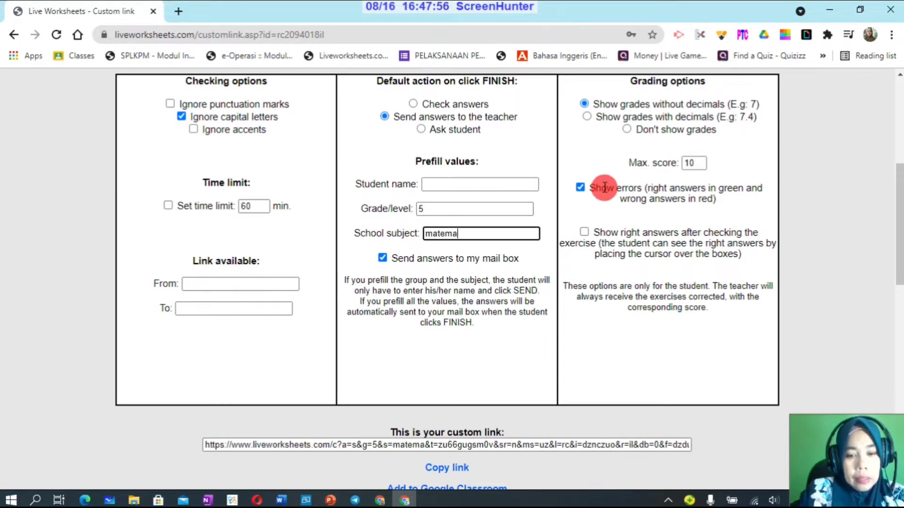
pyautogui.write('tik')
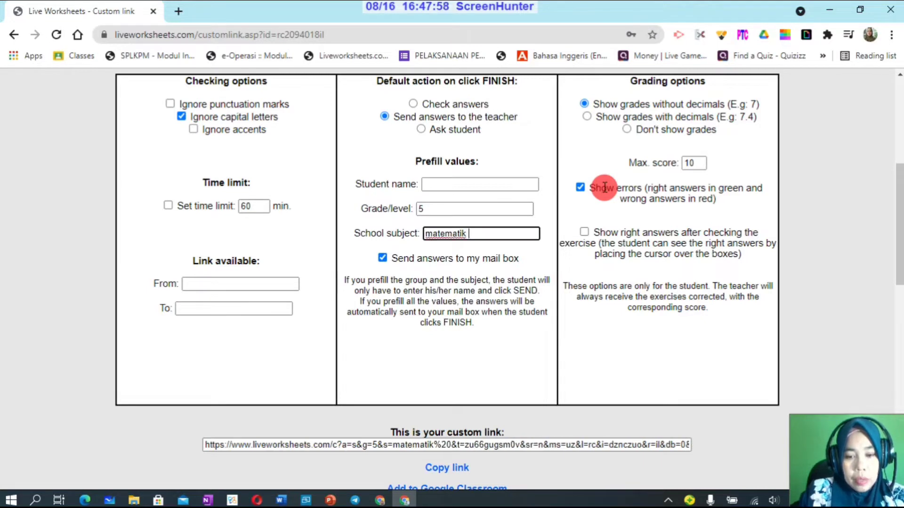
pyautogui.write(' gabungan')
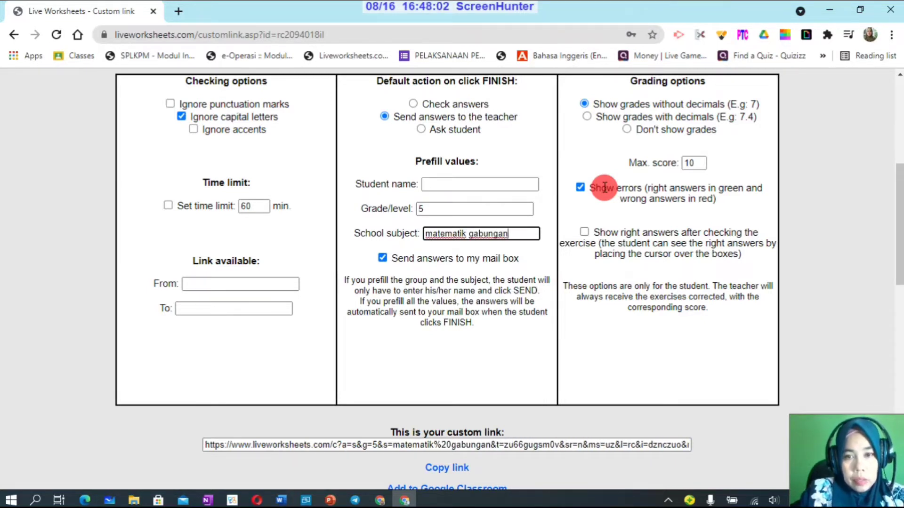
pyautogui.write(' trans')
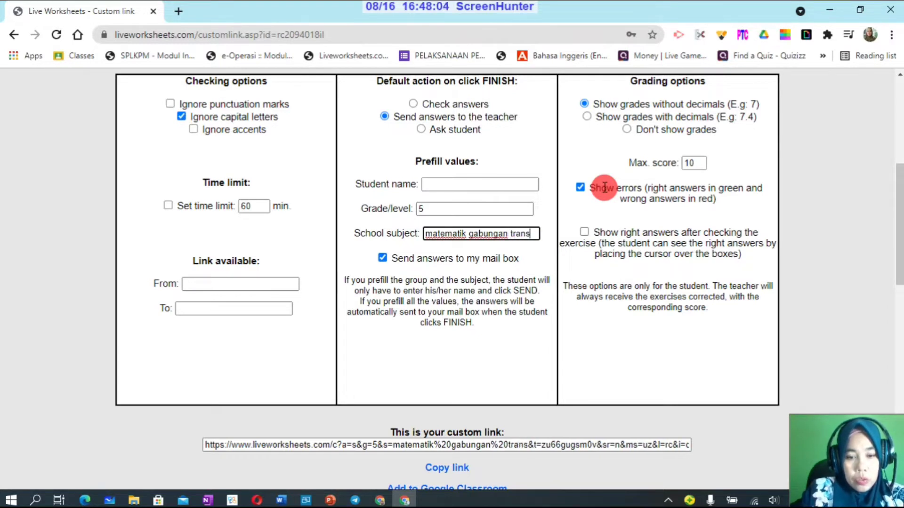
pyautogui.write('formasi')
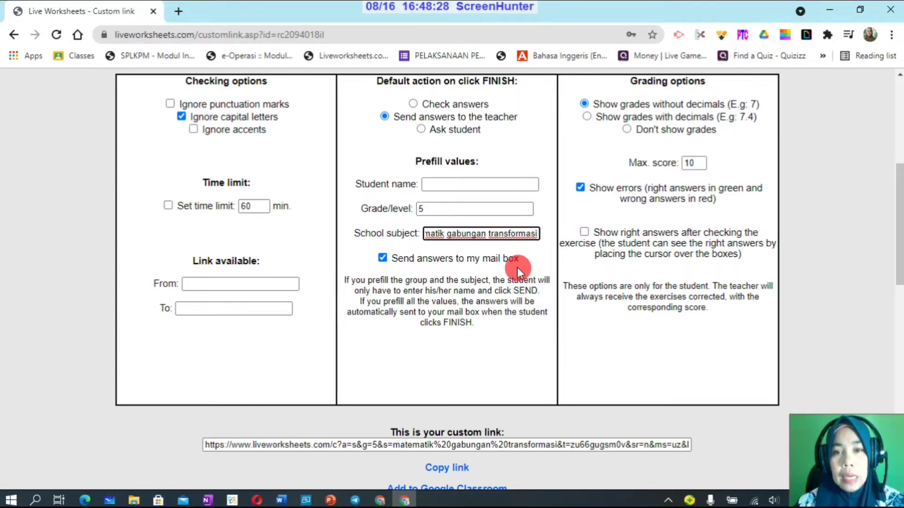
pyautogui.click(380, 259)
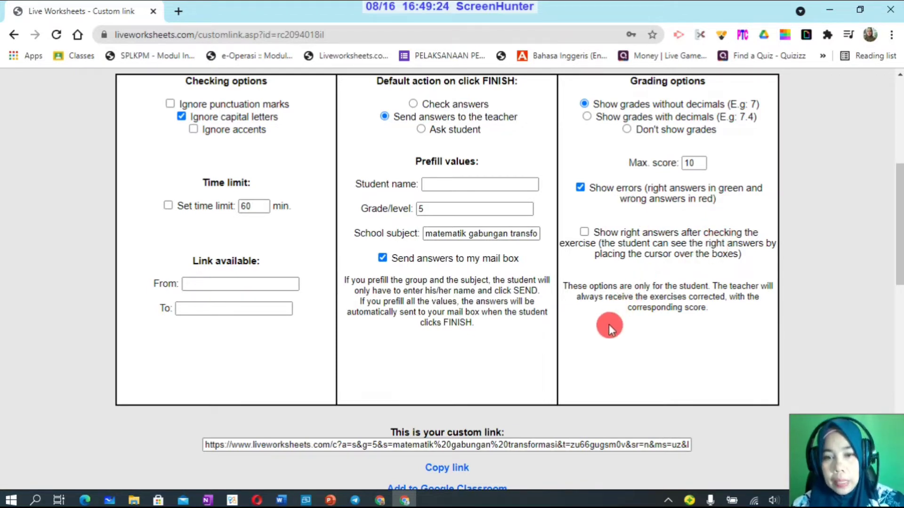
# Copy the generated custom link for the worksheet.
pyautogui.scroll(-2, 656, 303)
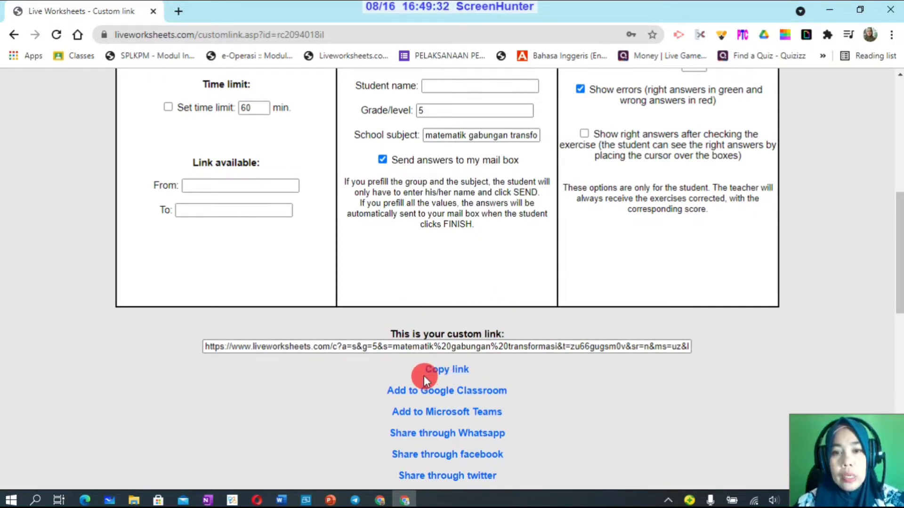
pyautogui.click(435, 377)
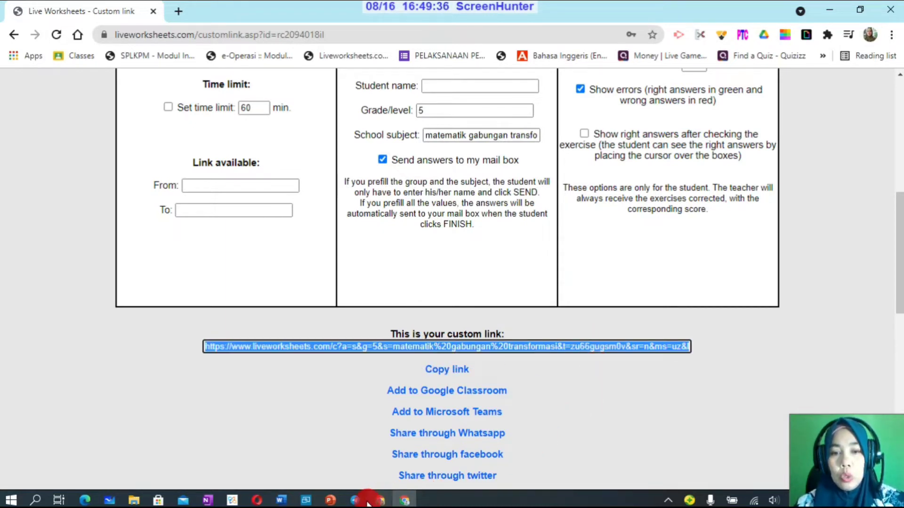
pyautogui.moveTo(408, 500)
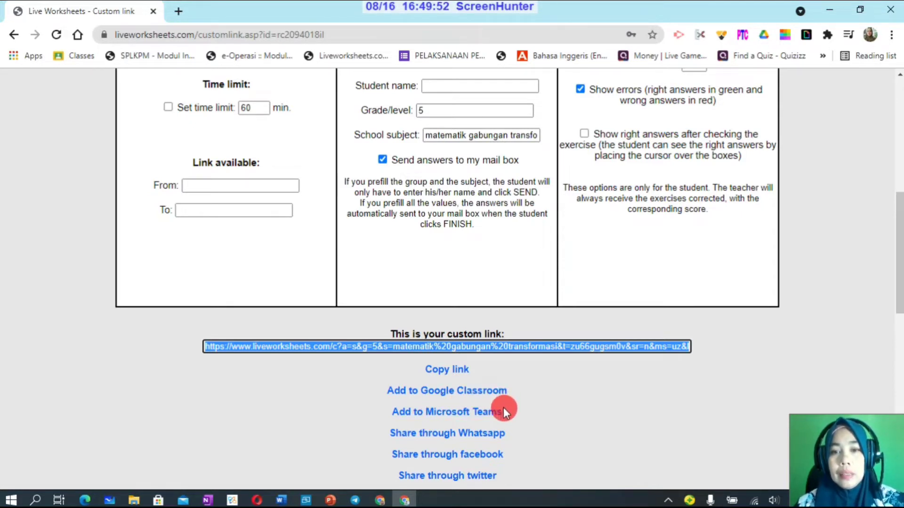
# Share the custom link to the Google Classroom class "2021 5 hibiscus" as a new assignment.
pyautogui.click(465, 390)
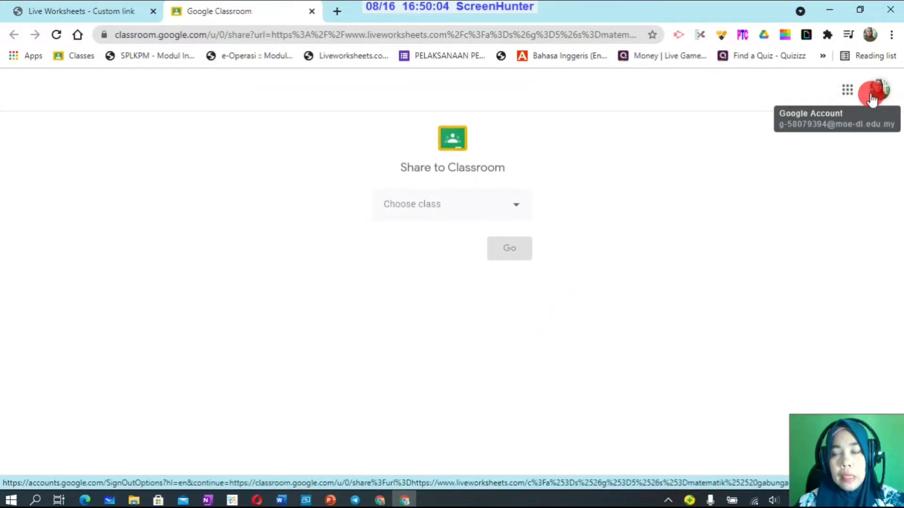
pyautogui.click(516, 208)
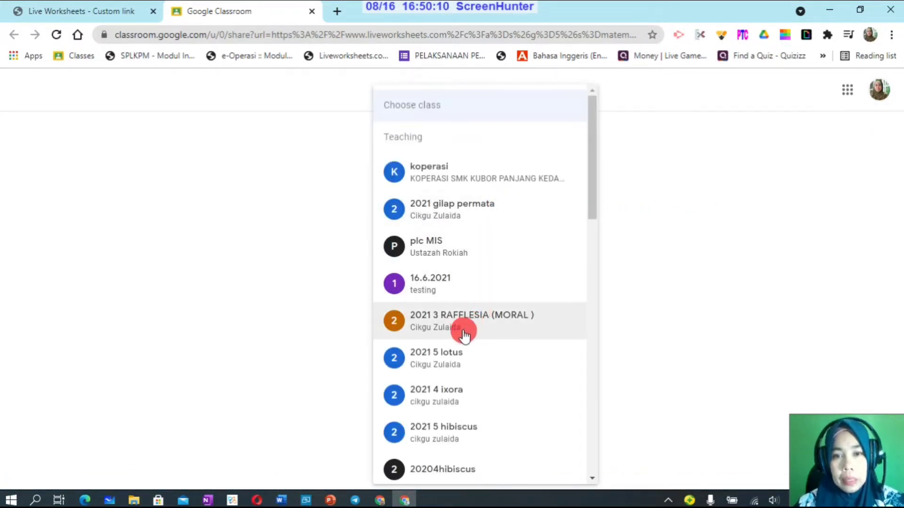
pyautogui.click(444, 432)
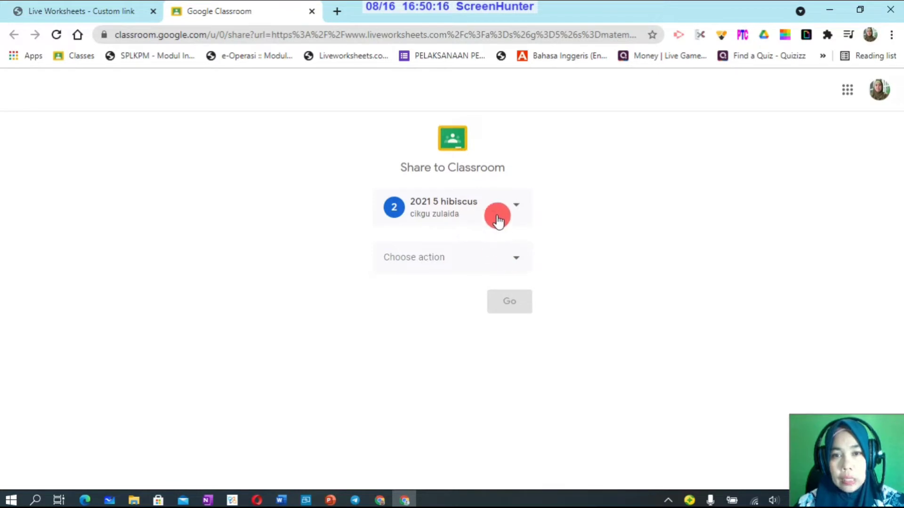
pyautogui.click(514, 264)
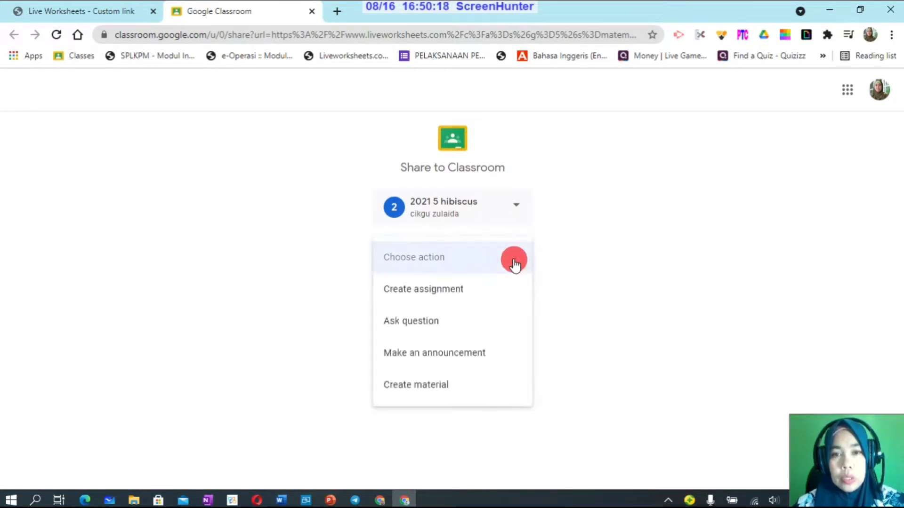
pyautogui.click(446, 292)
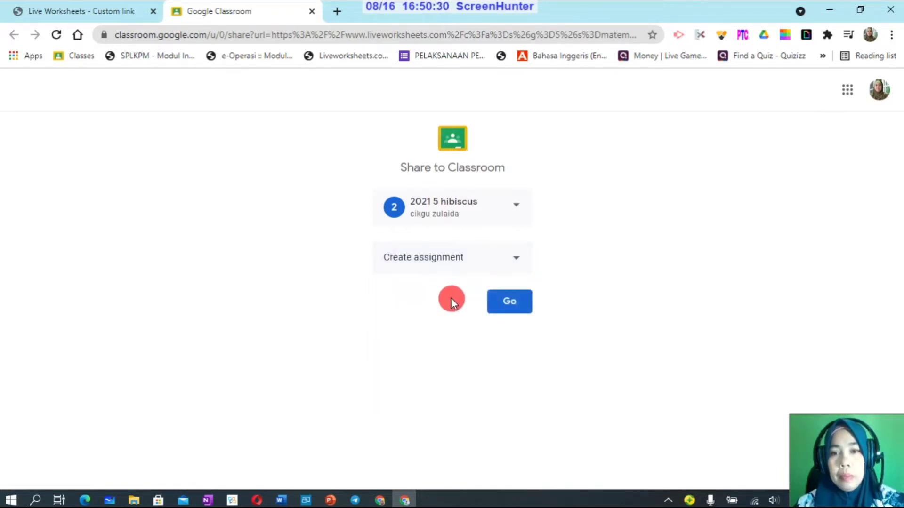
pyautogui.click(522, 301)
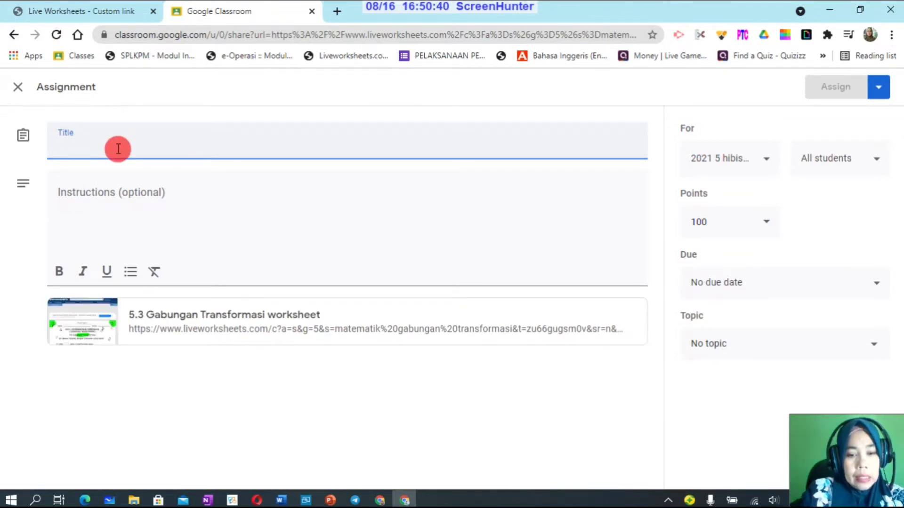
# Title the assignment "gabungan transformasi" and enter the instructions "jawab soalan dengan lengkap".
pyautogui.write('gabungan transformasi')
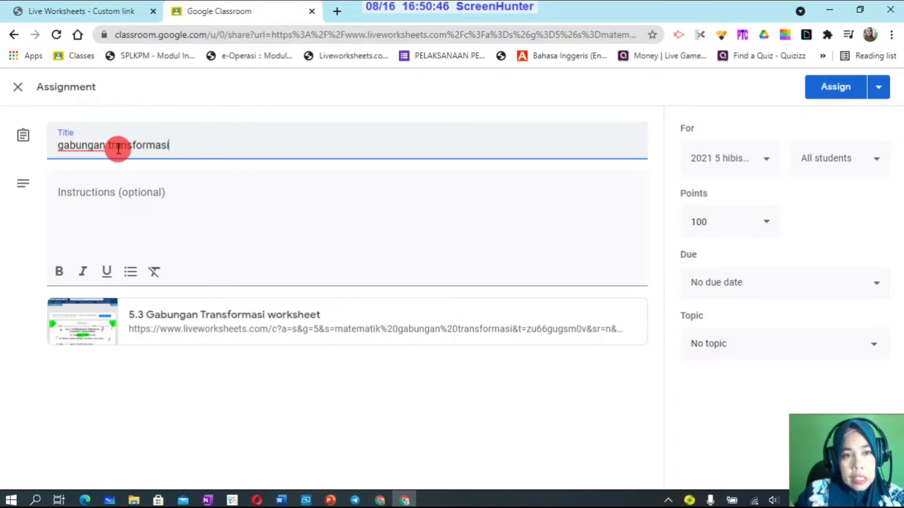
pyautogui.click(121, 195)
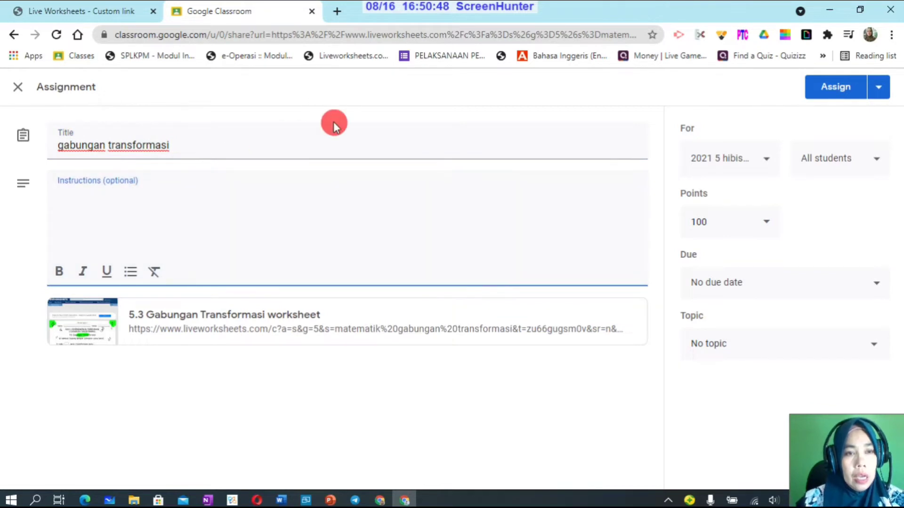
pyautogui.write('ja')
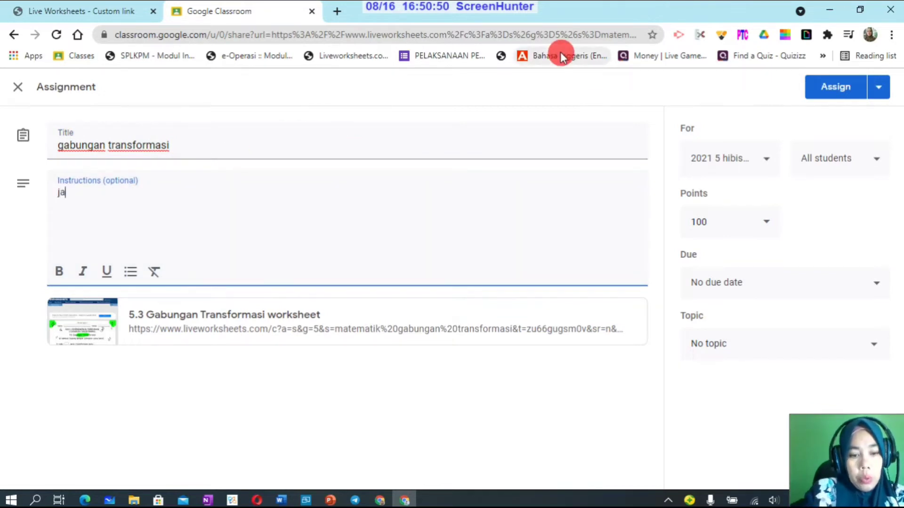
pyautogui.write('wab soalan ')
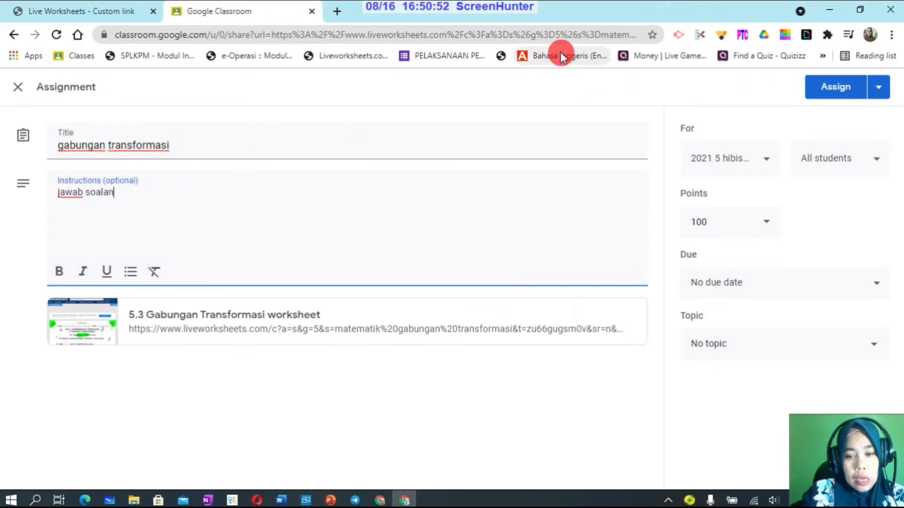
pyautogui.write('dengan ')
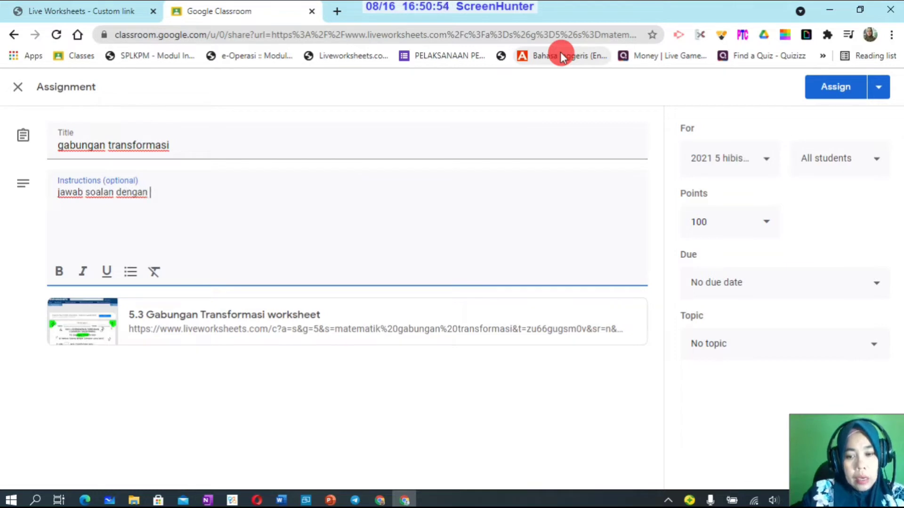
pyautogui.write('le')
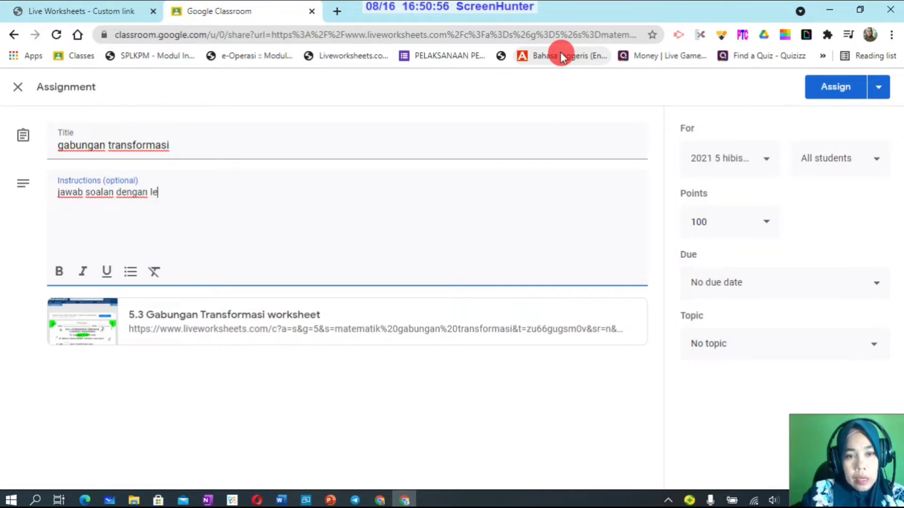
pyautogui.write('ngkap')
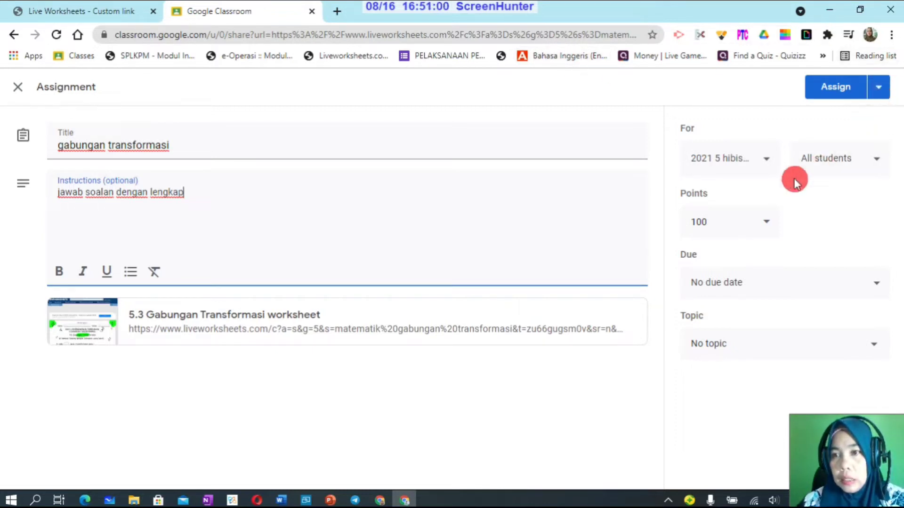
# File the assignment under the topic "gabungan transformasi" and assign it to the 2021 5 hibiscus class.
pyautogui.click(877, 283)
pyautogui.click(727, 334)
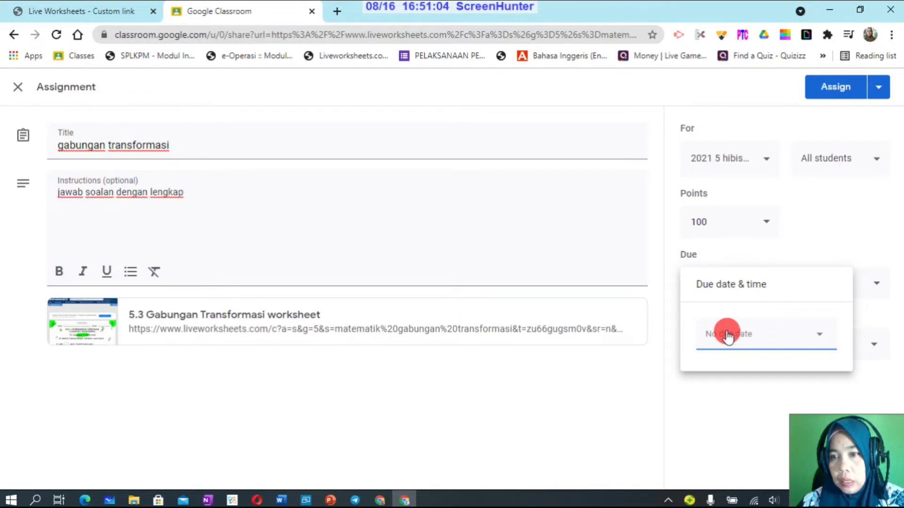
pyautogui.click(827, 238)
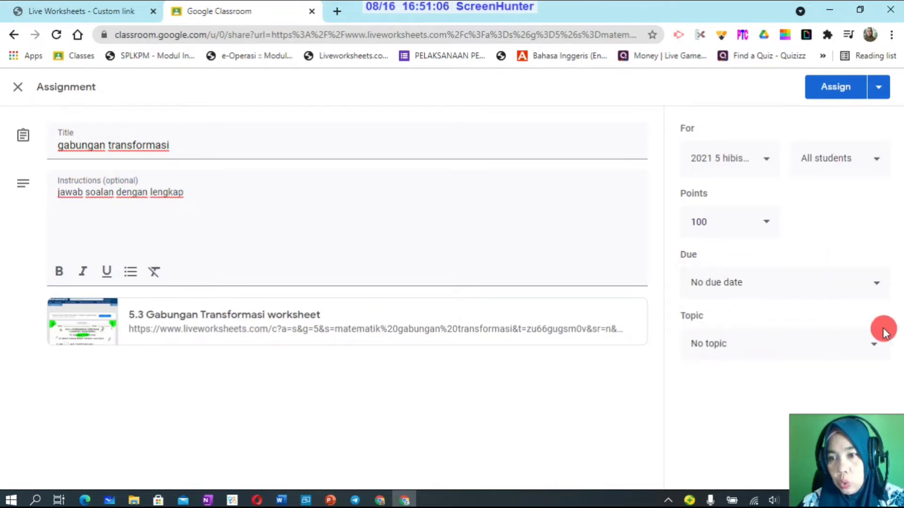
pyautogui.click(874, 345)
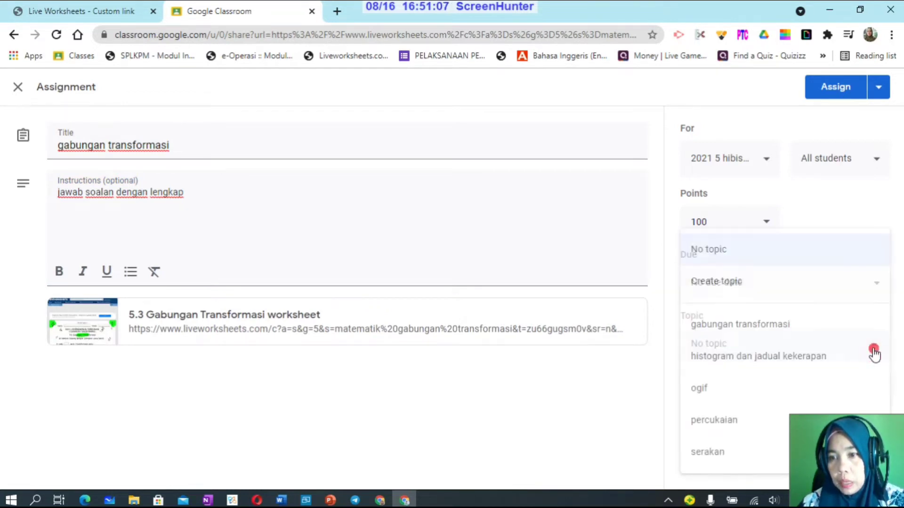
pyautogui.click(787, 335)
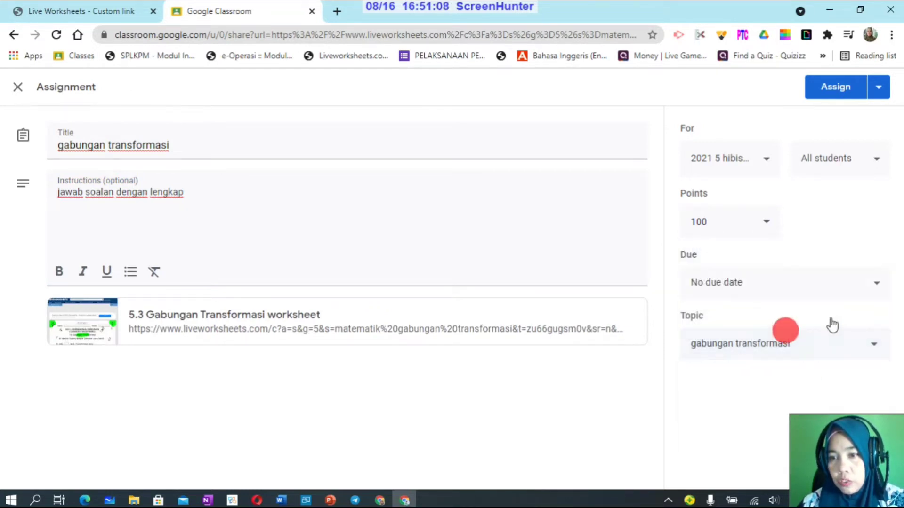
pyautogui.click(877, 93)
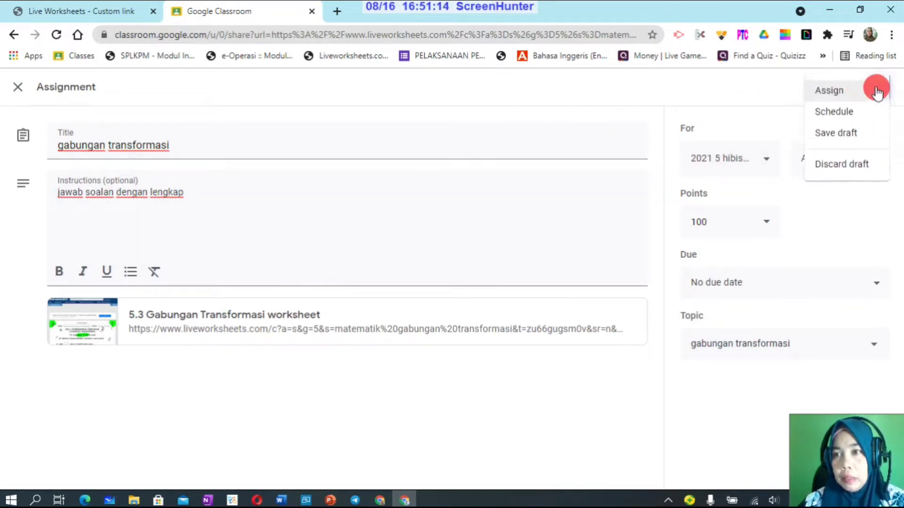
pyautogui.click(843, 92)
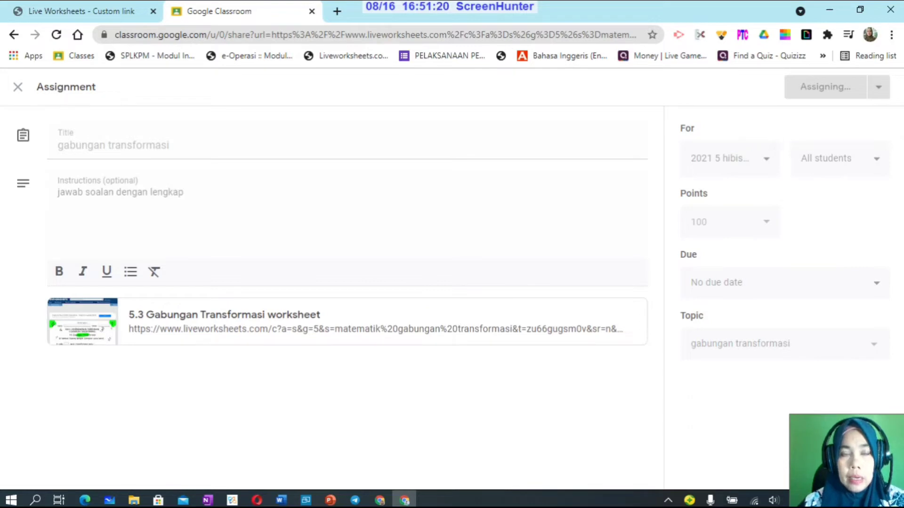
# Try sharing the worksheet's custom link through WhatsApp as far as the recipient list, and return to the custom link page.
pyautogui.click(15, 34)
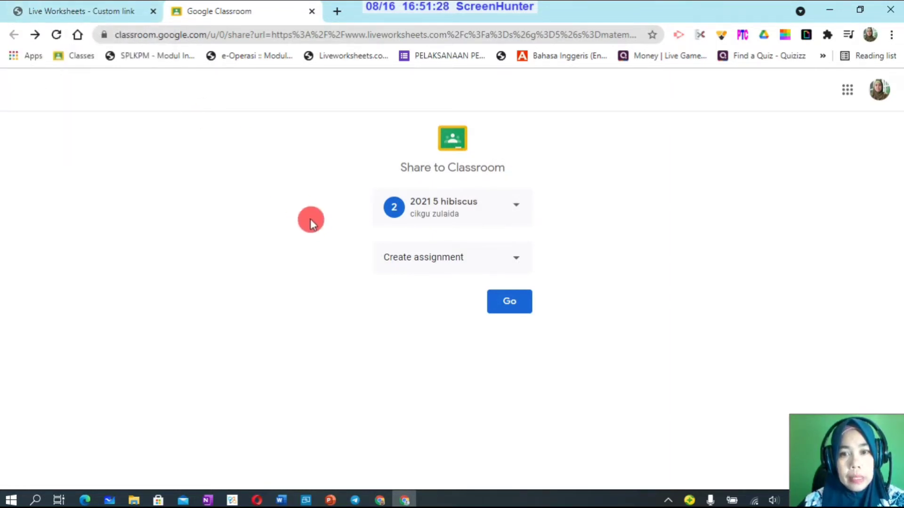
pyautogui.moveTo(81, 9)
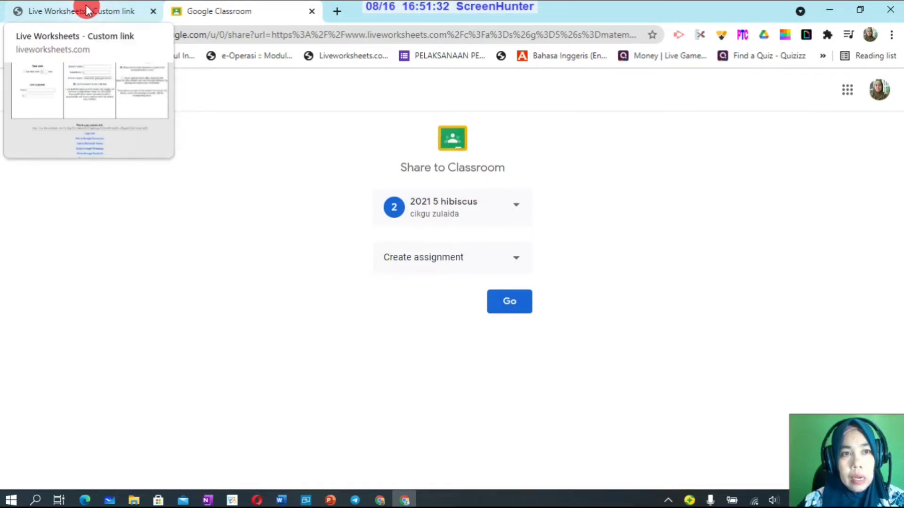
pyautogui.click(81, 11)
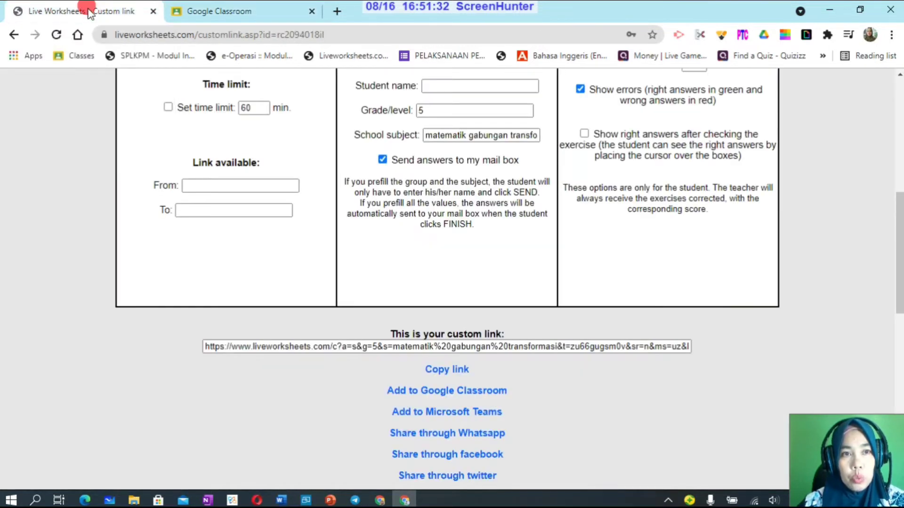
pyautogui.click(442, 434)
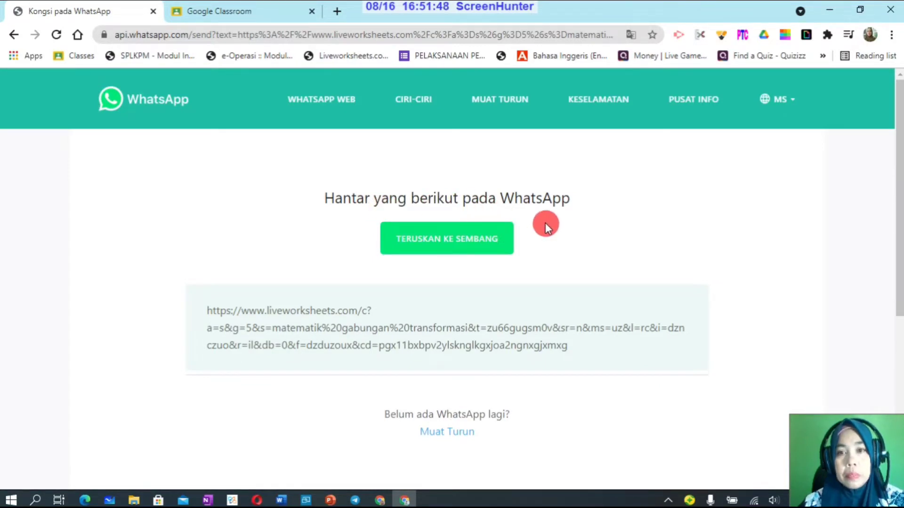
pyautogui.click(461, 245)
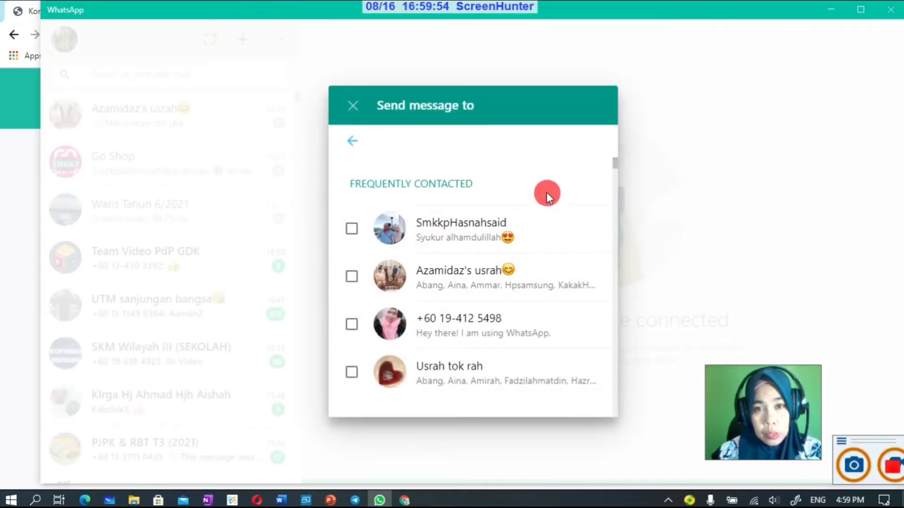
pyautogui.moveTo(617, 163); pyautogui.dragTo(784, 86)
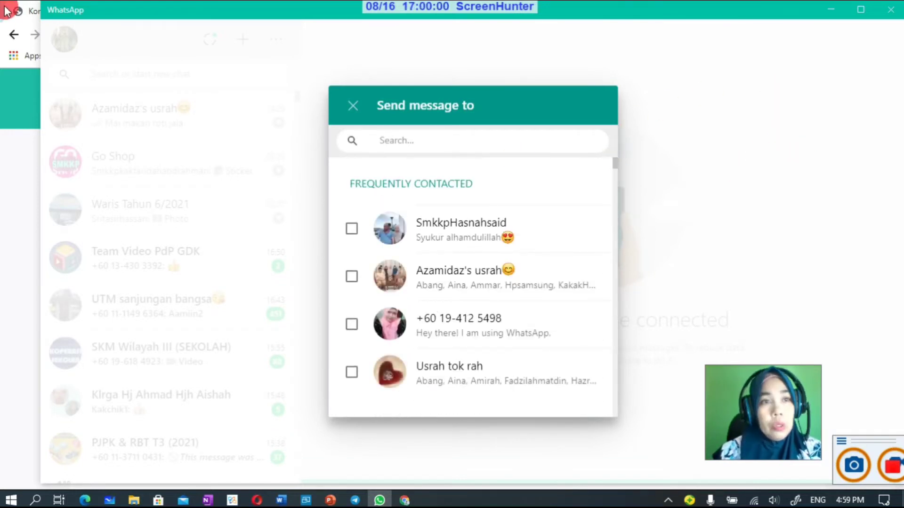
pyautogui.click(891, 13)
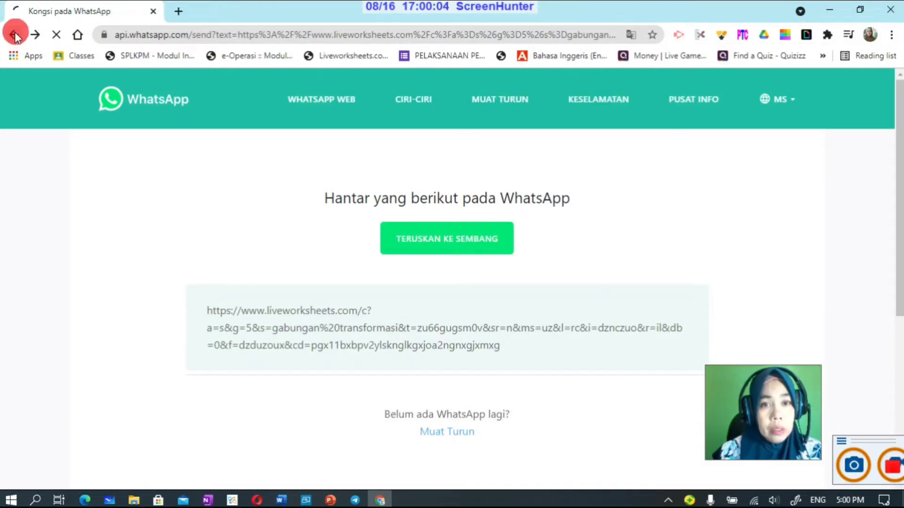
pyautogui.click(14, 35)
pyautogui.scroll(-2, 528, 410)
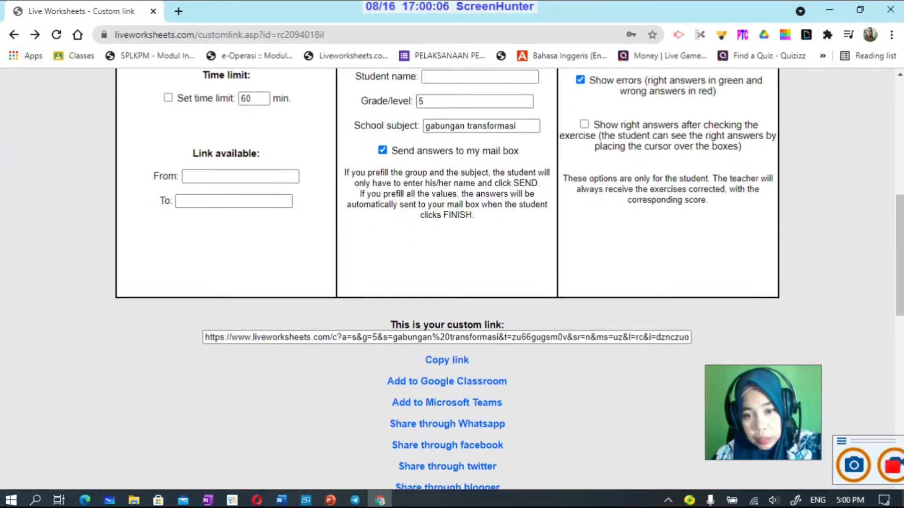
# Open the worksheet link from Telegram's Saved Messages and answer 4 for the number of transformation types in question 1.
pyautogui.scroll(-1, 344, 317)
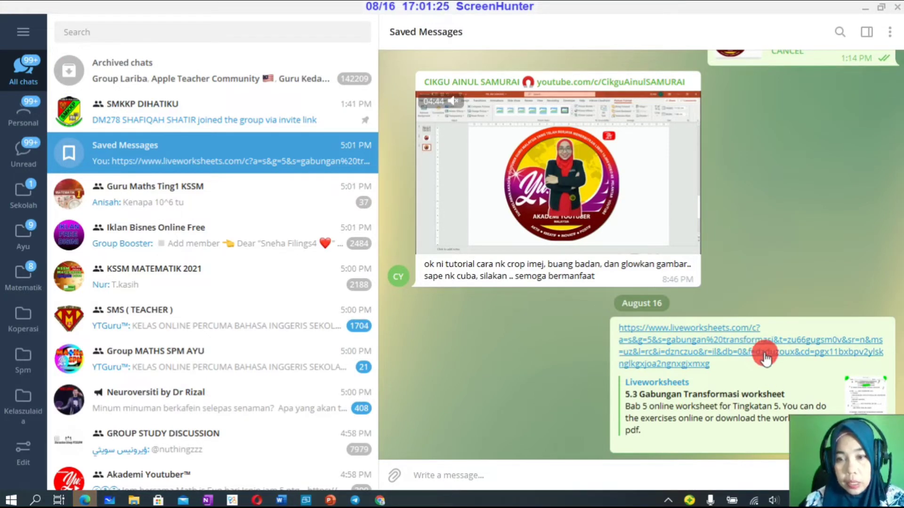
pyautogui.click(765, 358)
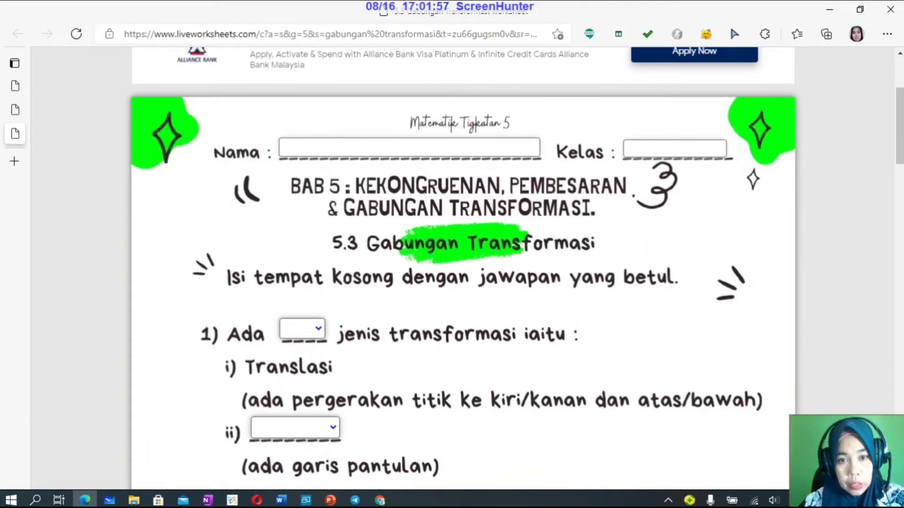
pyautogui.click(318, 332)
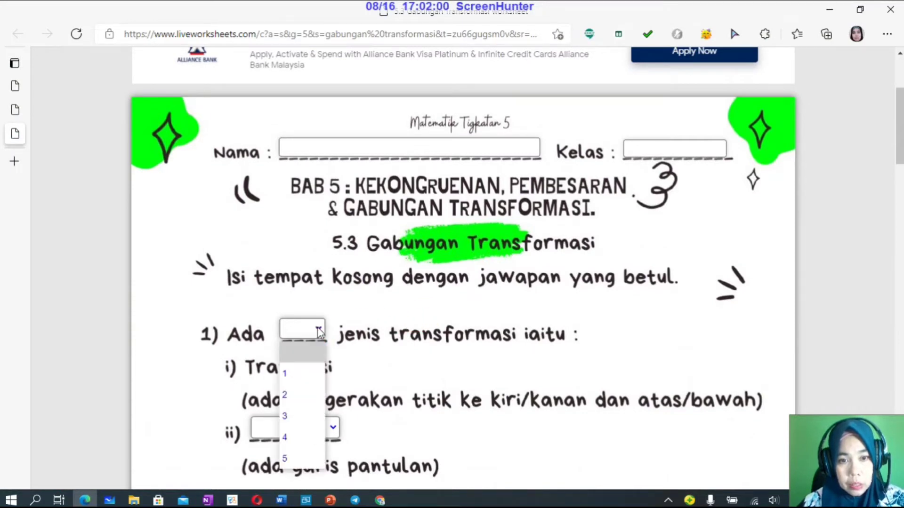
pyautogui.click(293, 439)
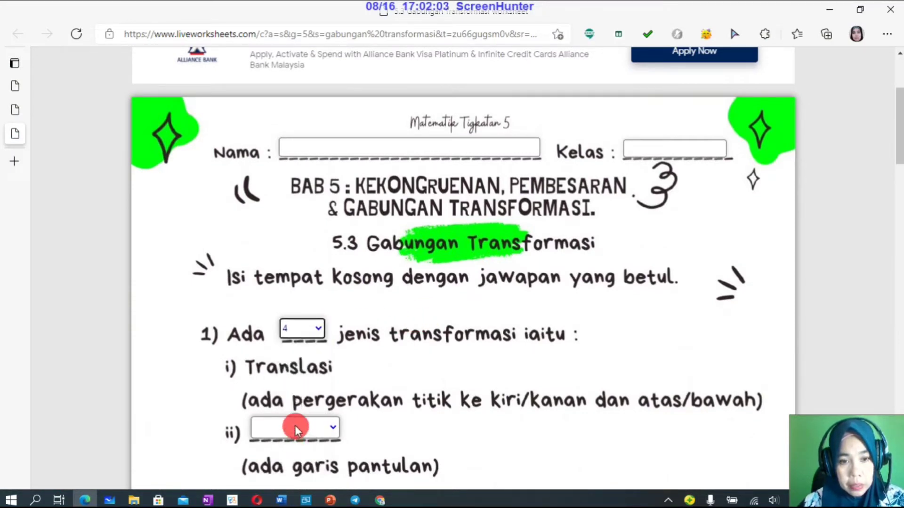
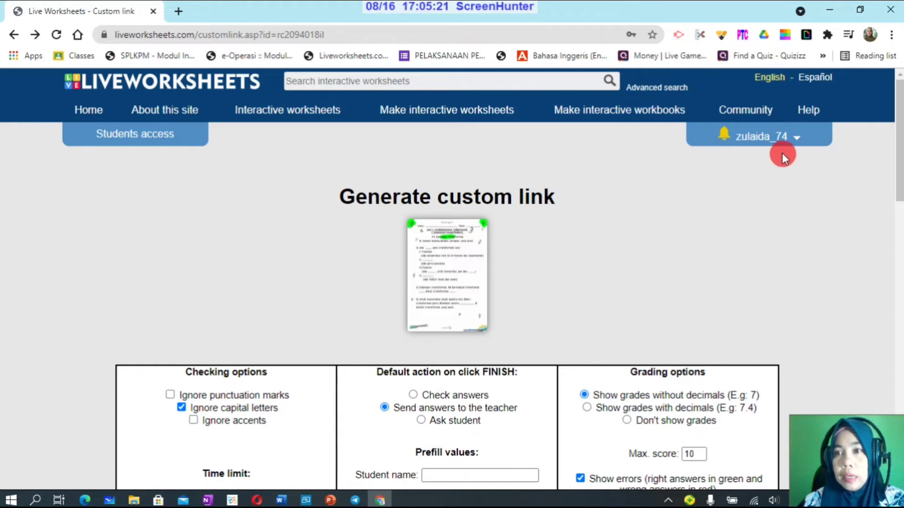
# Open the teacher account's My workbooks page and look over the existing class workbooks and their options.
pyautogui.click(799, 137)
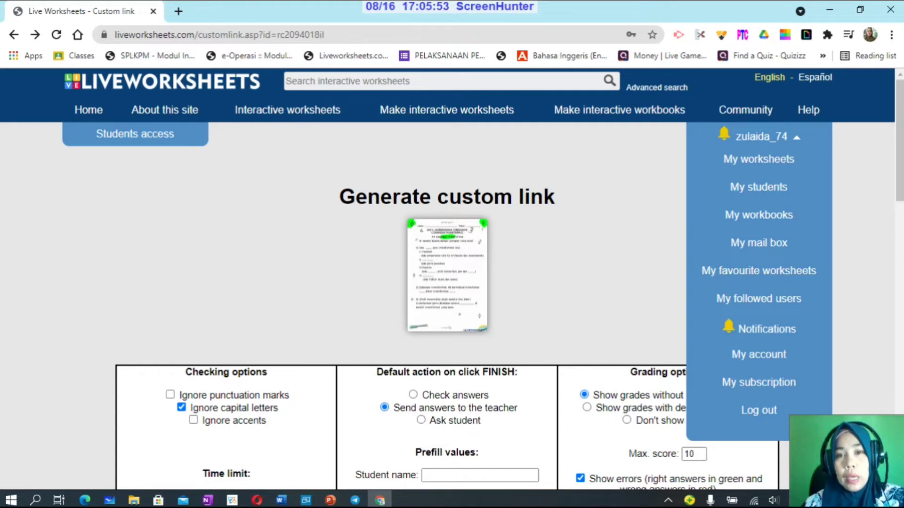
pyautogui.scroll(-2, 447, 283)
pyautogui.scroll(2, 448, 283)
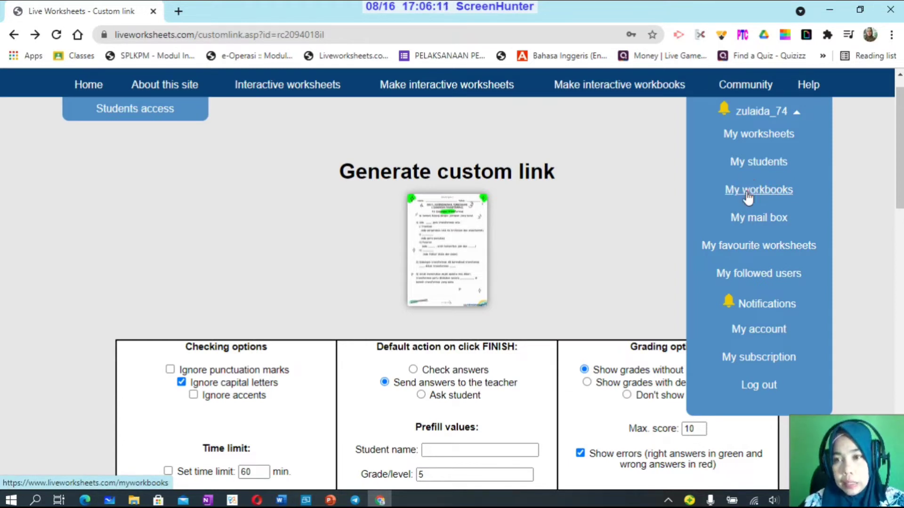
pyautogui.click(747, 193)
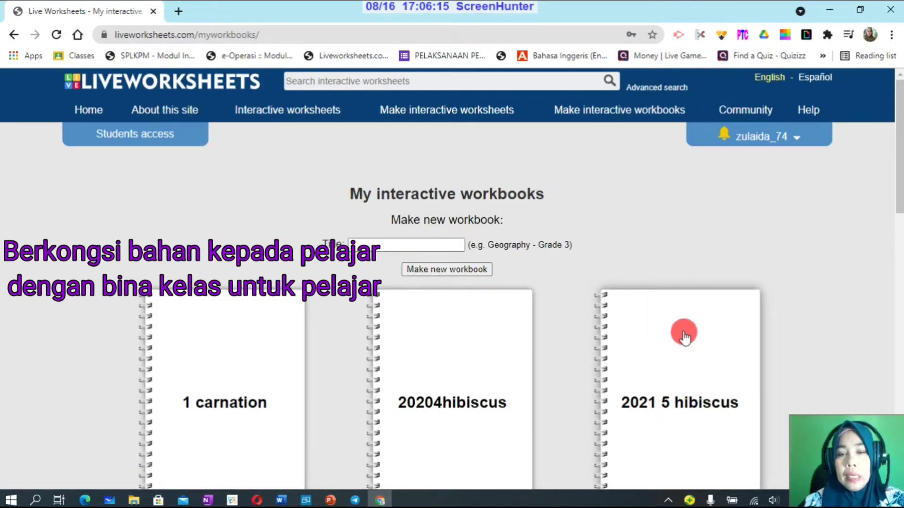
pyautogui.scroll(-3, 646, 329)
pyautogui.scroll(-7, 452, 278)
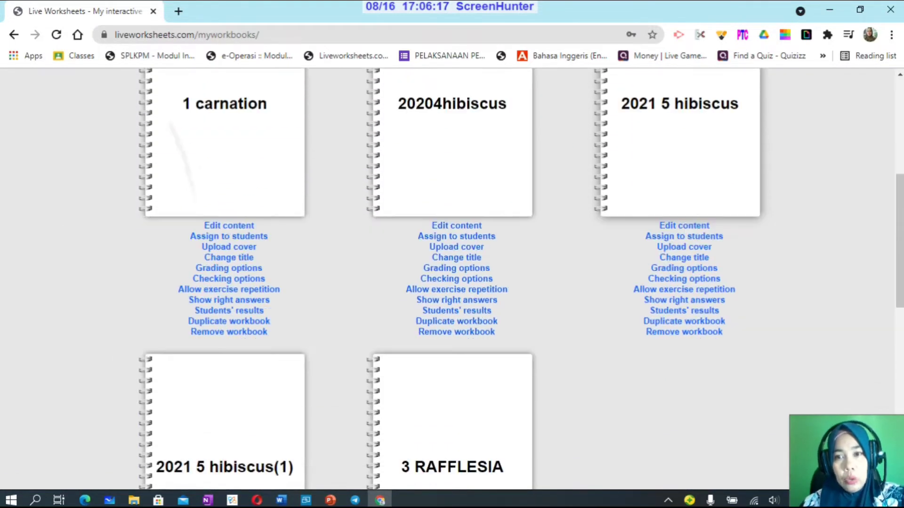
pyautogui.scroll(3, 452, 279)
pyautogui.scroll(6, 452, 279)
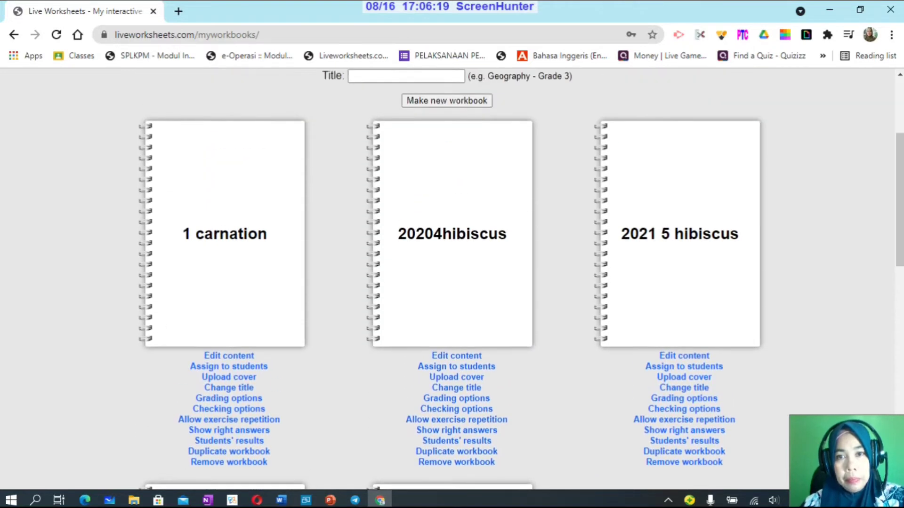
pyautogui.scroll(1, 124, 279)
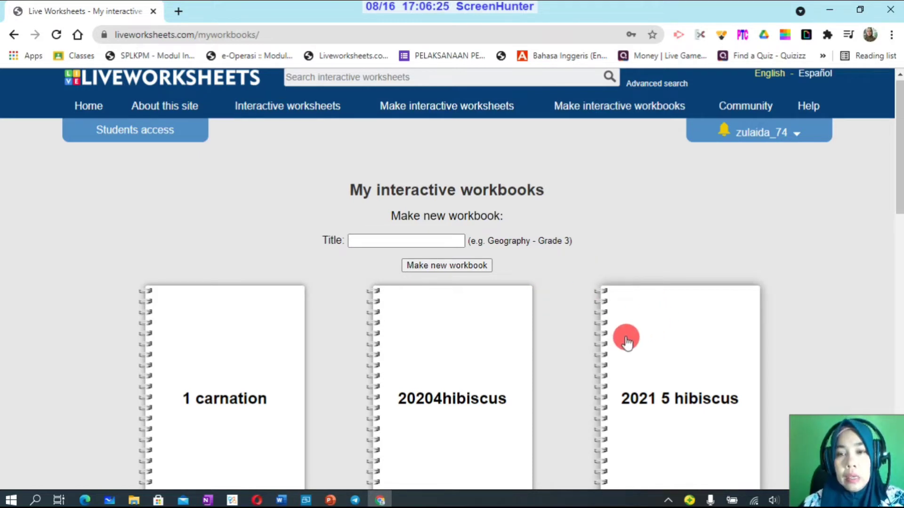
# Make a new interactive workbook titled "matematik tingkatan 5".
pyautogui.click(430, 242)
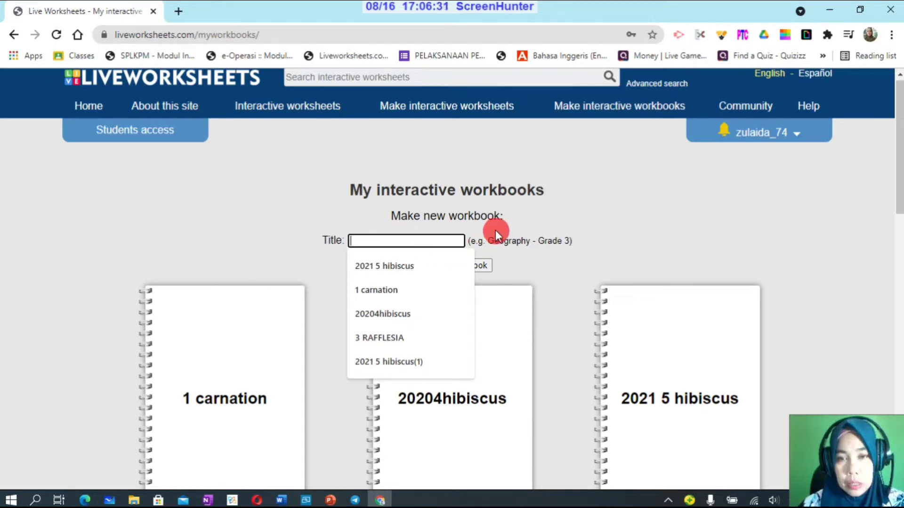
pyautogui.click(620, 218)
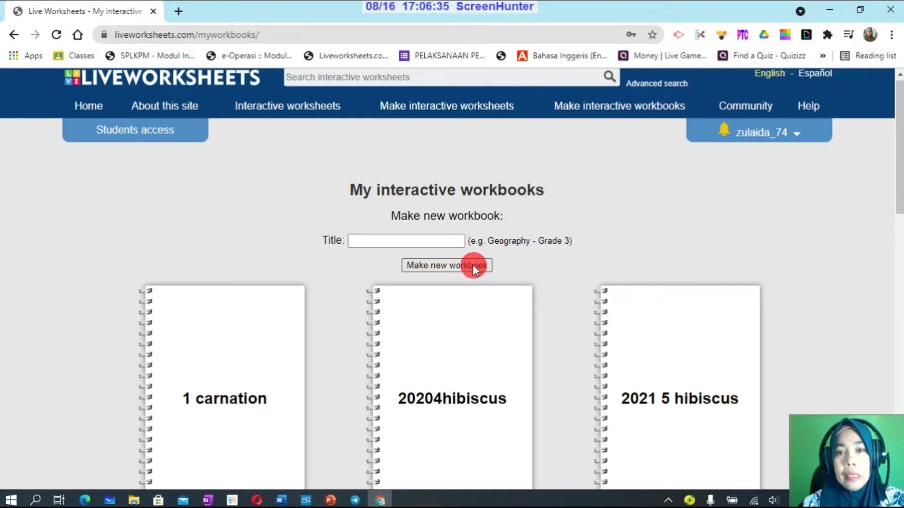
pyautogui.click(416, 243)
pyautogui.click(577, 250)
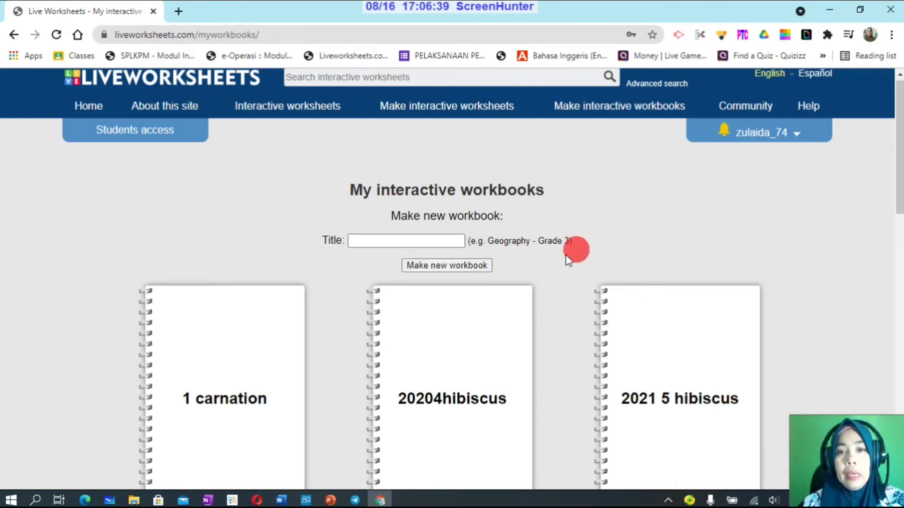
pyautogui.click(384, 246)
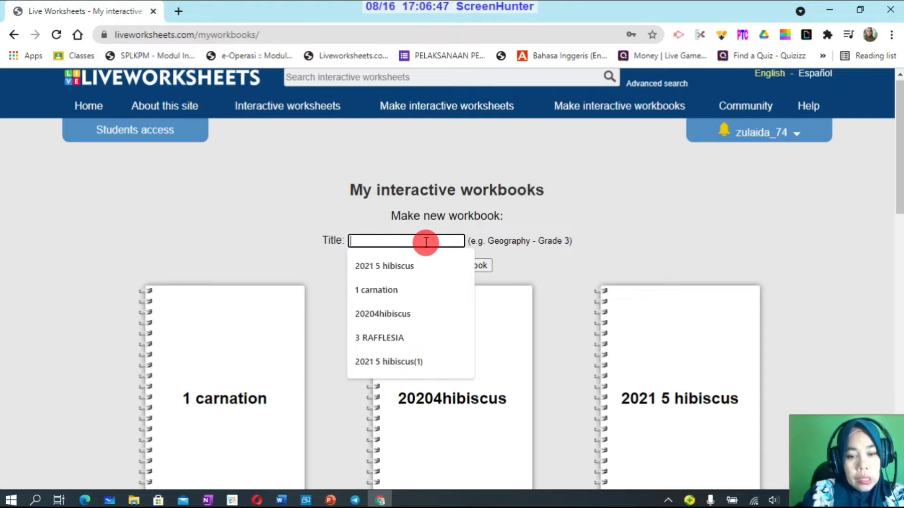
pyautogui.write('mat')
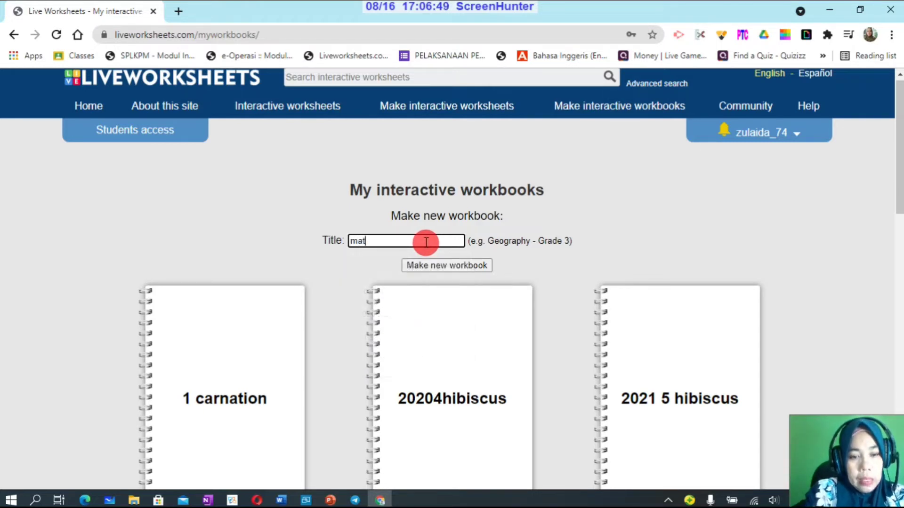
pyautogui.write('ematik')
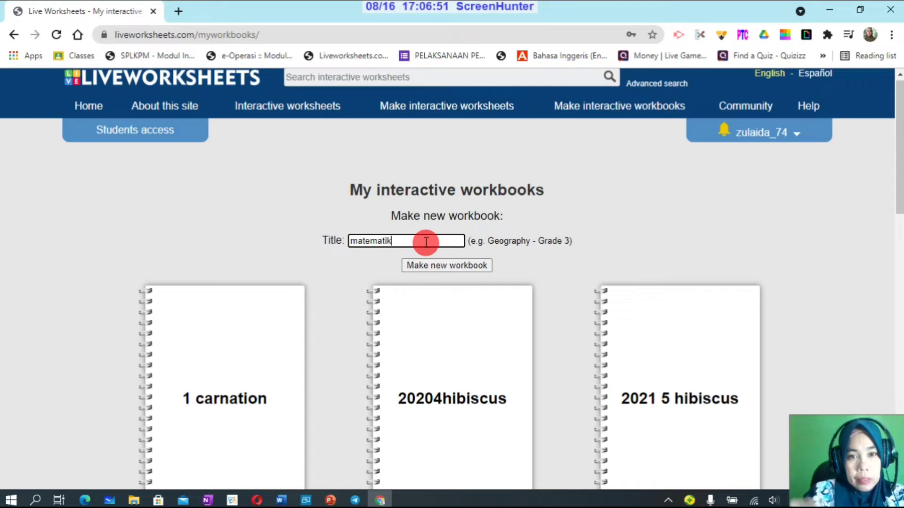
pyautogui.write(' ting')
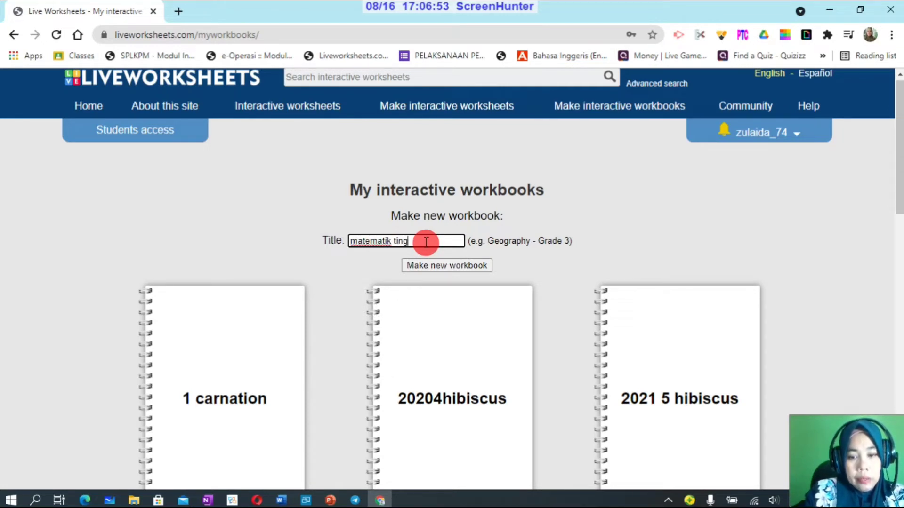
pyautogui.write('katan 5')
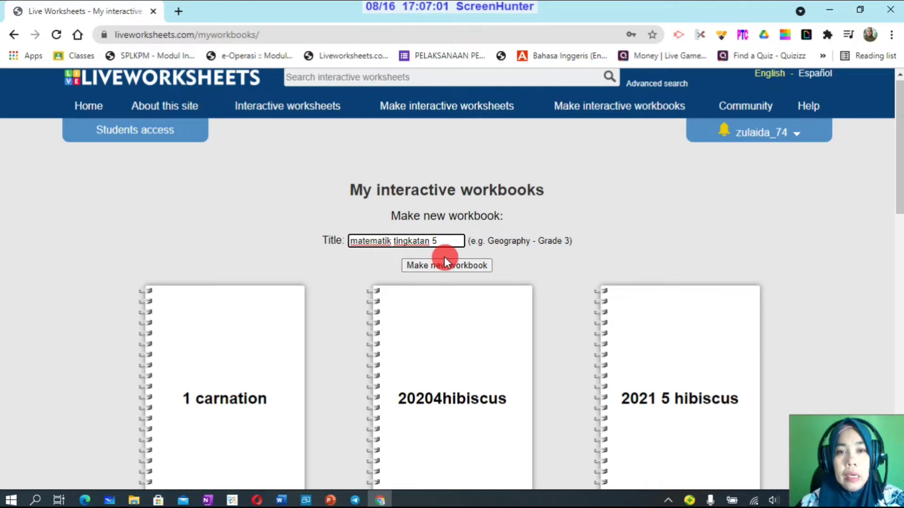
pyautogui.click(418, 267)
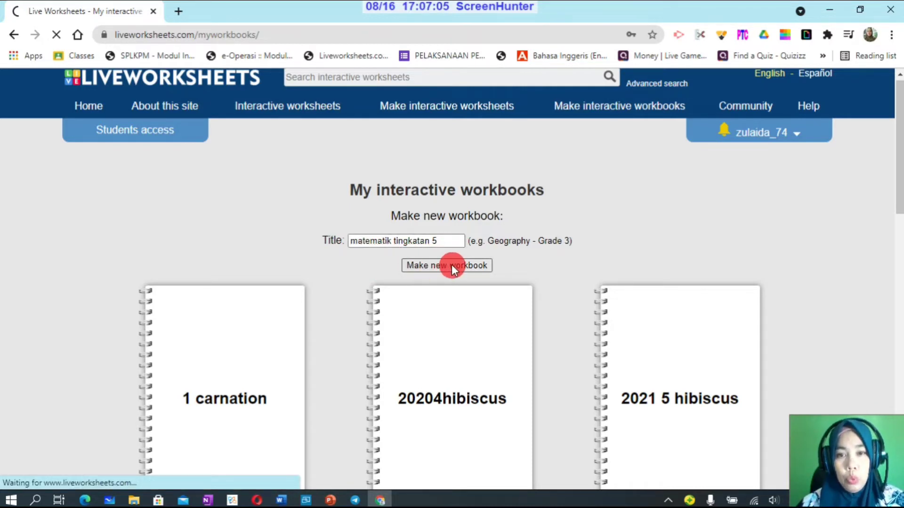
pyautogui.scroll(-6, 616, 228)
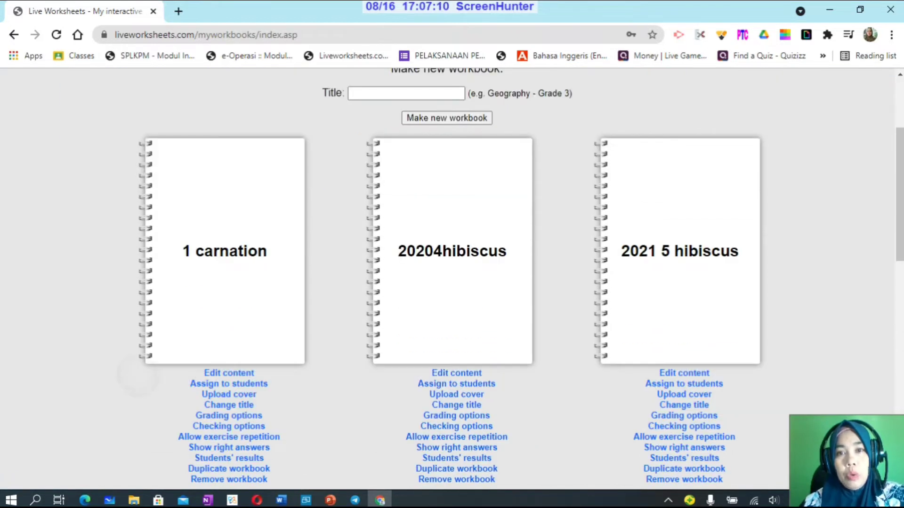
# Look at the new "matematik tingkatan 5" workbook among the class workbooks, and open the teacher account's My students page.
pyautogui.scroll(-3, 452, 277)
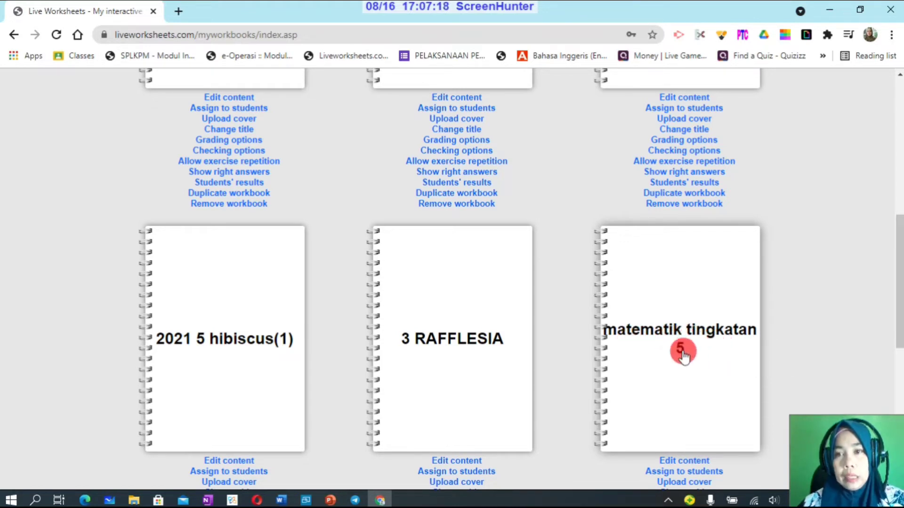
pyautogui.scroll(5, 735, 343)
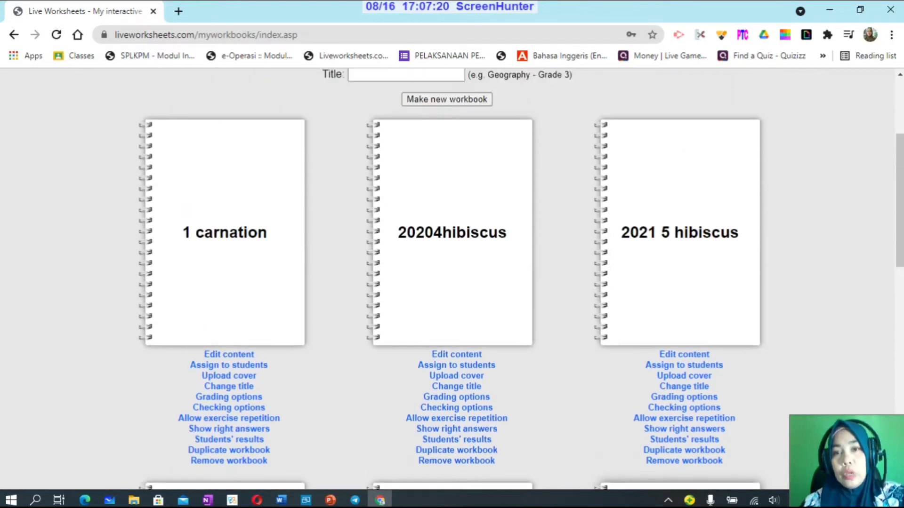
pyautogui.scroll(3, 452, 278)
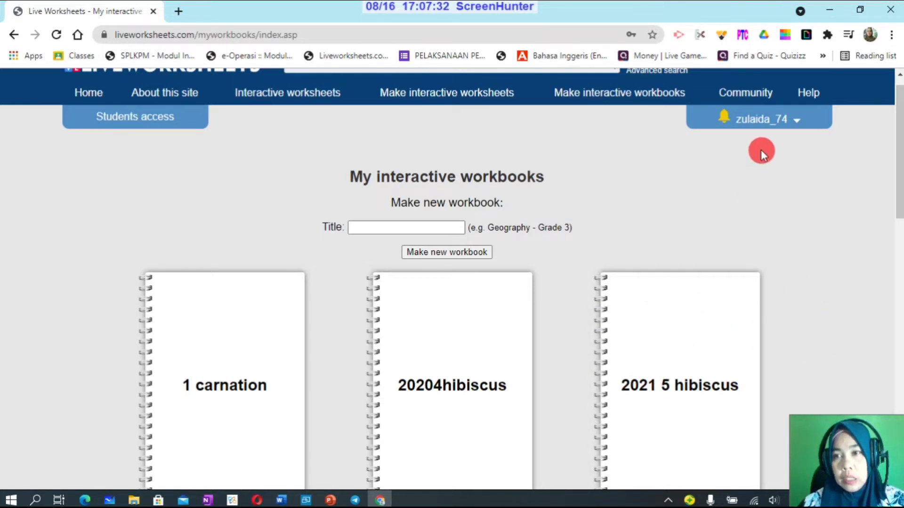
pyautogui.click(798, 123)
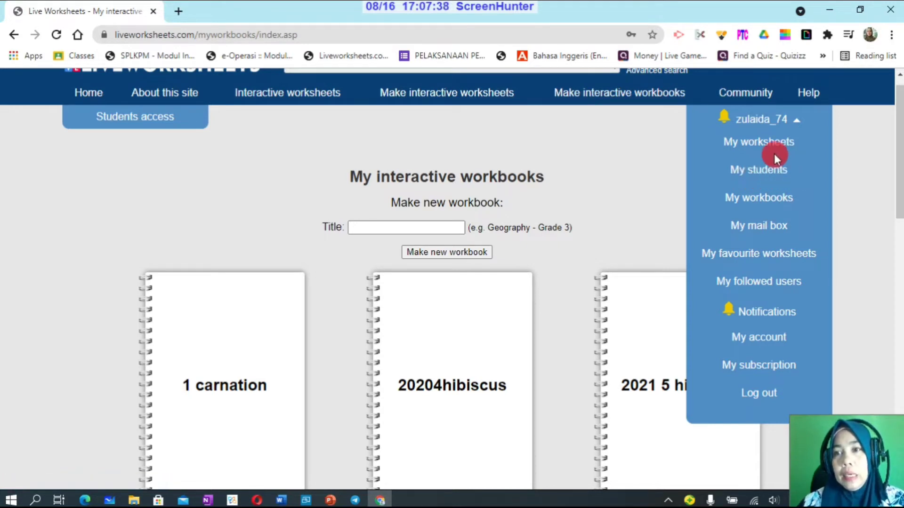
pyautogui.click(741, 171)
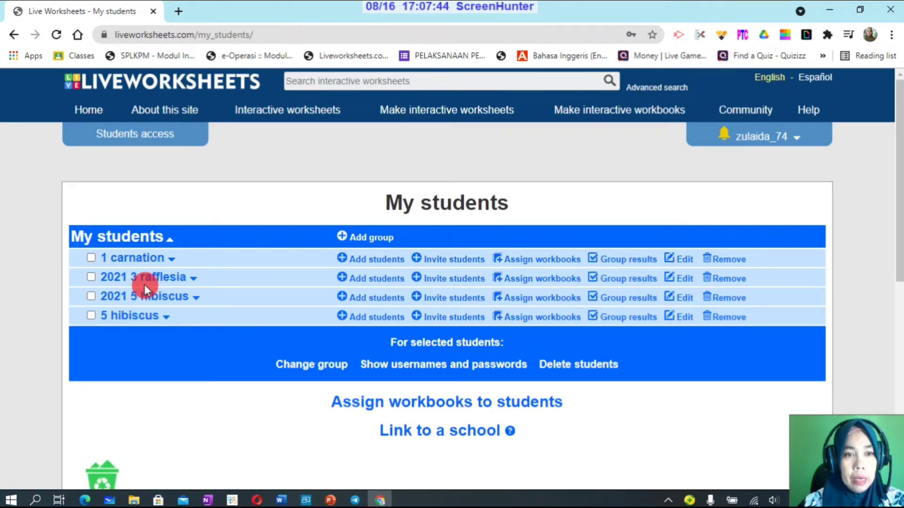
# Add a student group named "matematik tingkatan 5".
pyautogui.click(375, 240)
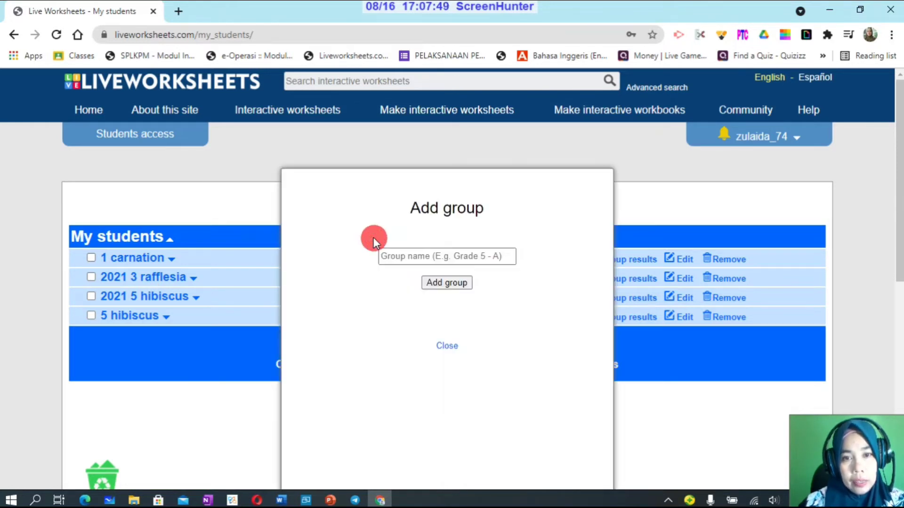
pyautogui.click(405, 257)
pyautogui.write('m')
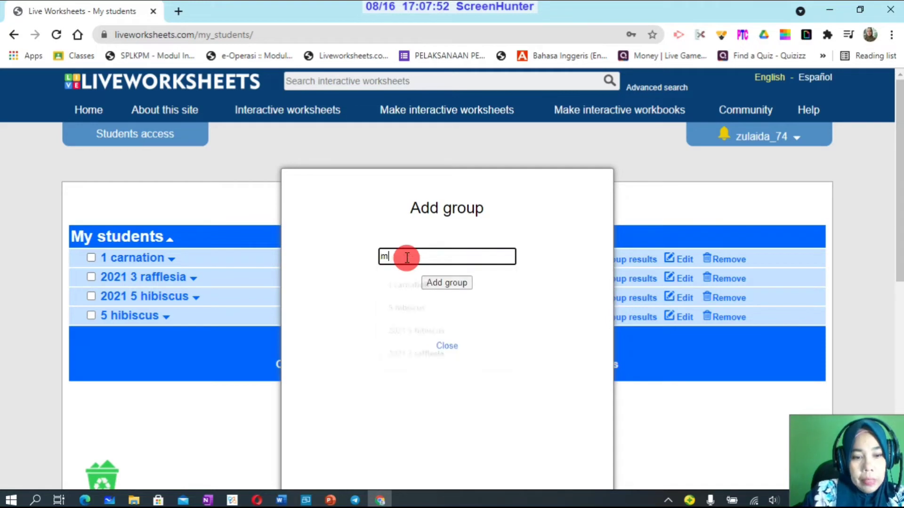
pyautogui.write('atemati')
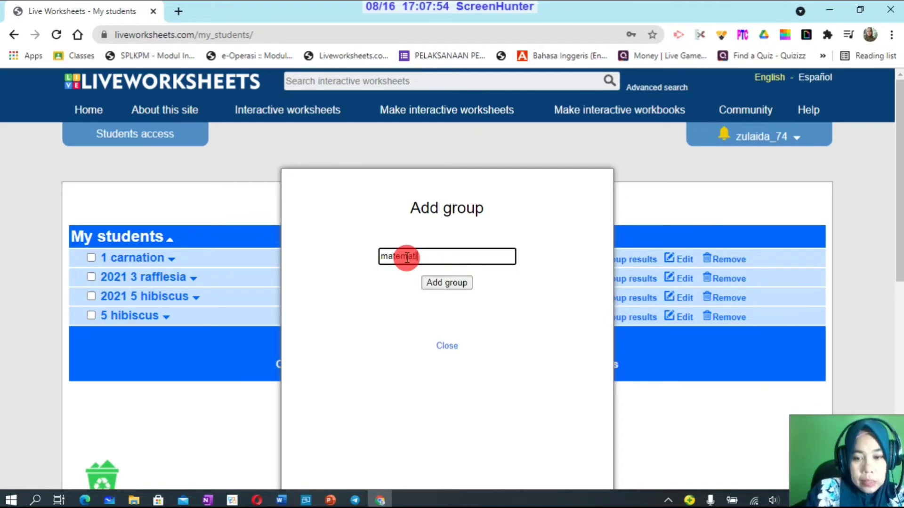
pyautogui.write('k tingka')
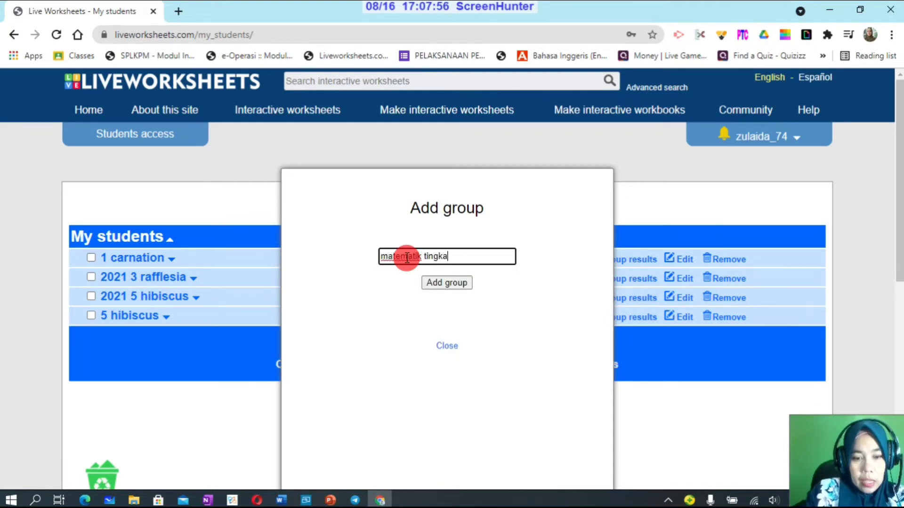
pyautogui.write('tan 5')
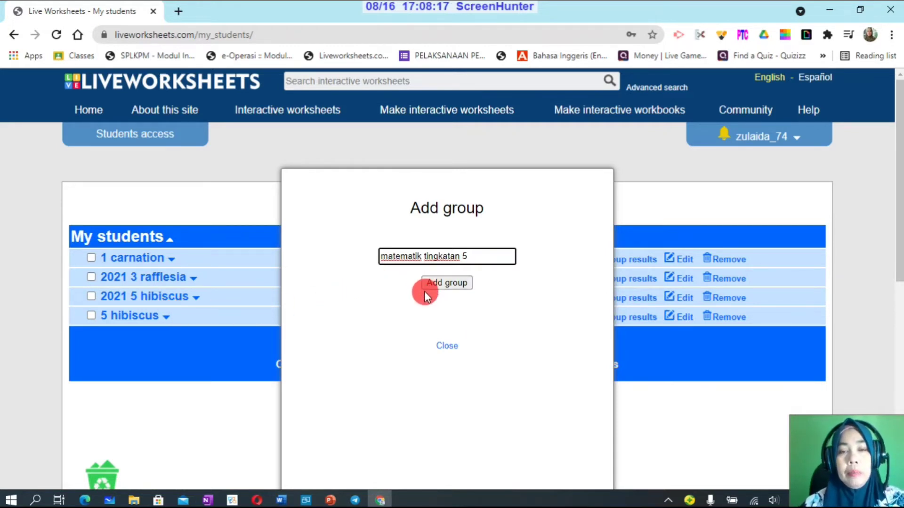
pyautogui.click(448, 283)
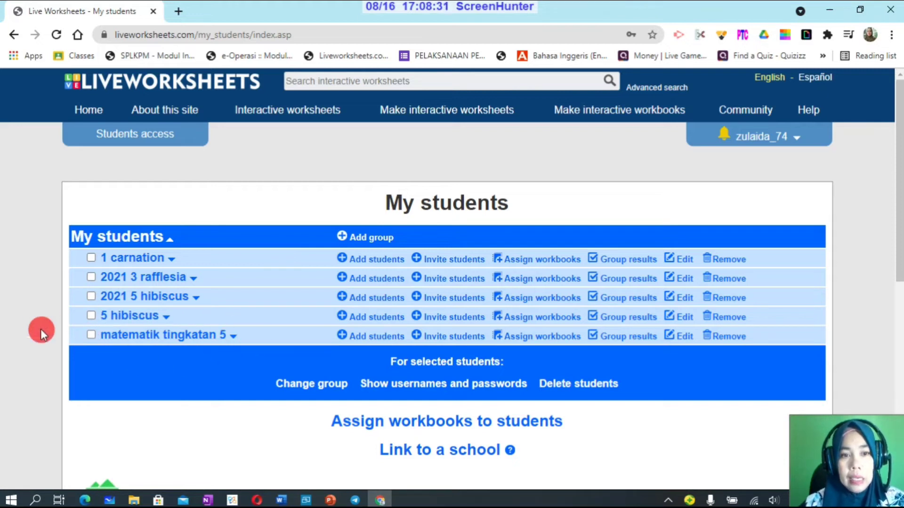
# View the blank Add students form for matematik tingkatan 5, and review the student list of the 2021 5 hibiscus group.
pyautogui.click(380, 337)
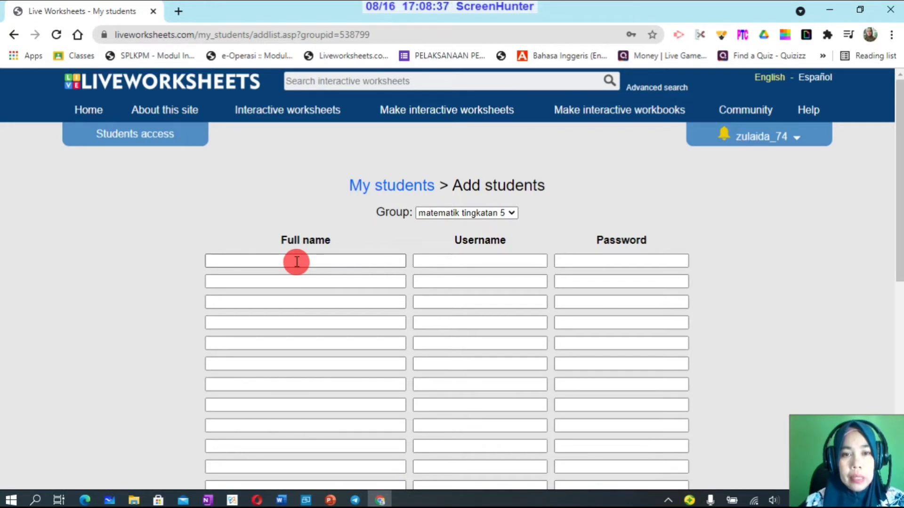
pyautogui.click(14, 36)
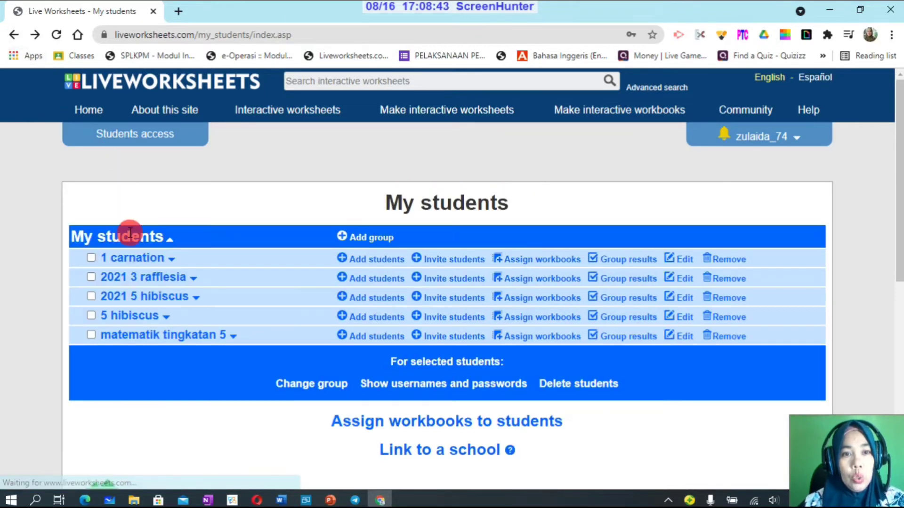
pyautogui.click(154, 302)
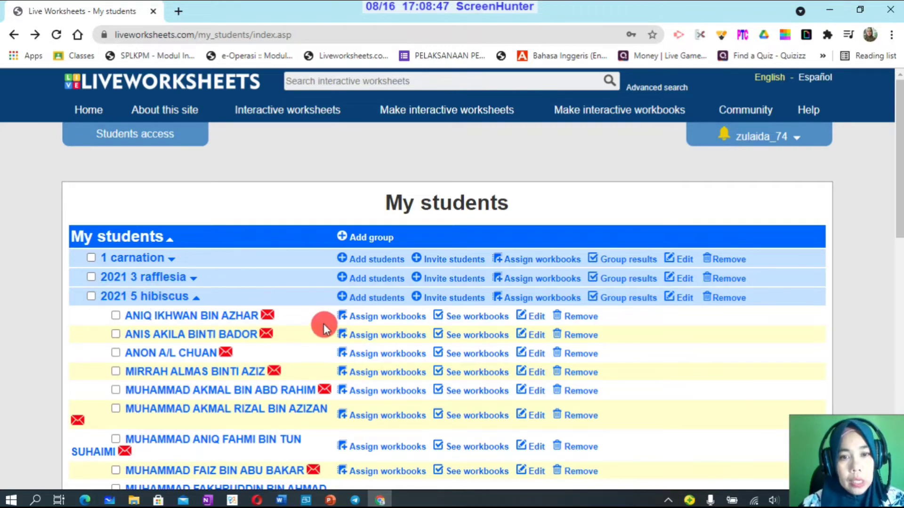
pyautogui.scroll(-2, 381, 394)
pyautogui.scroll(-4, 387, 186)
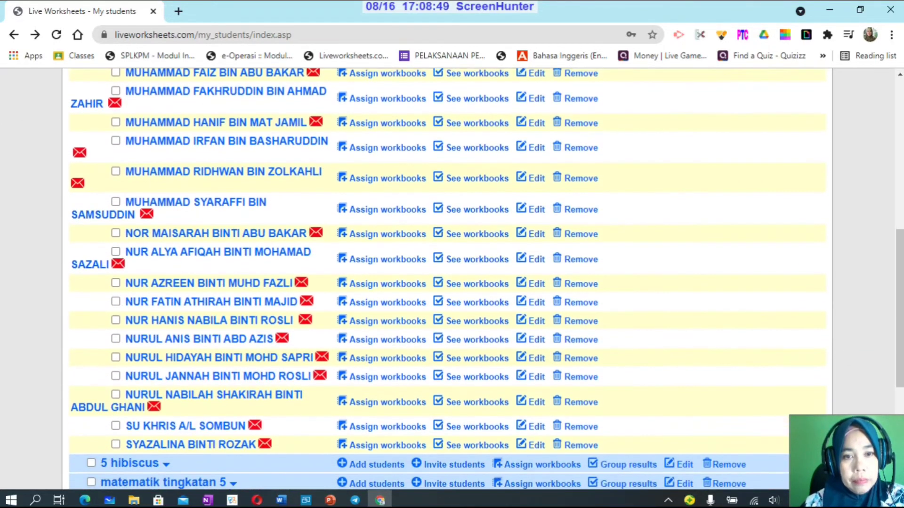
pyautogui.scroll(8, 183, 316)
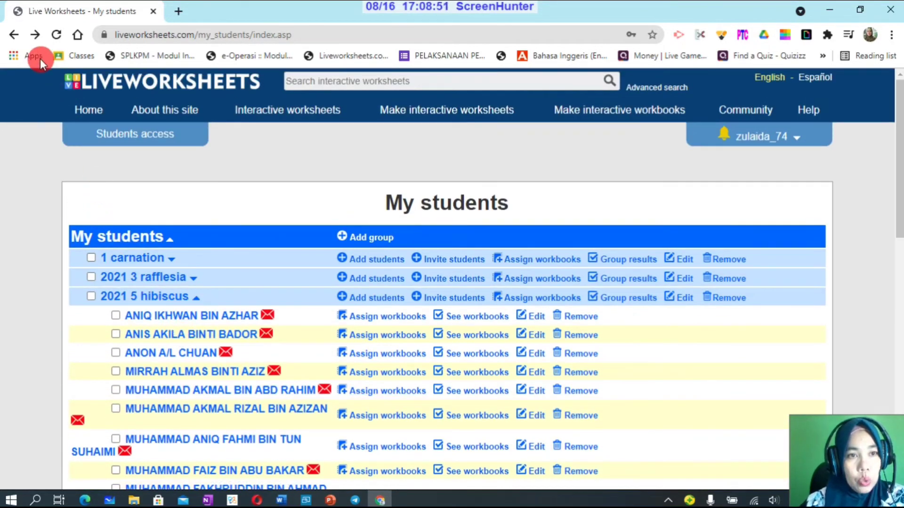
pyautogui.click(19, 36)
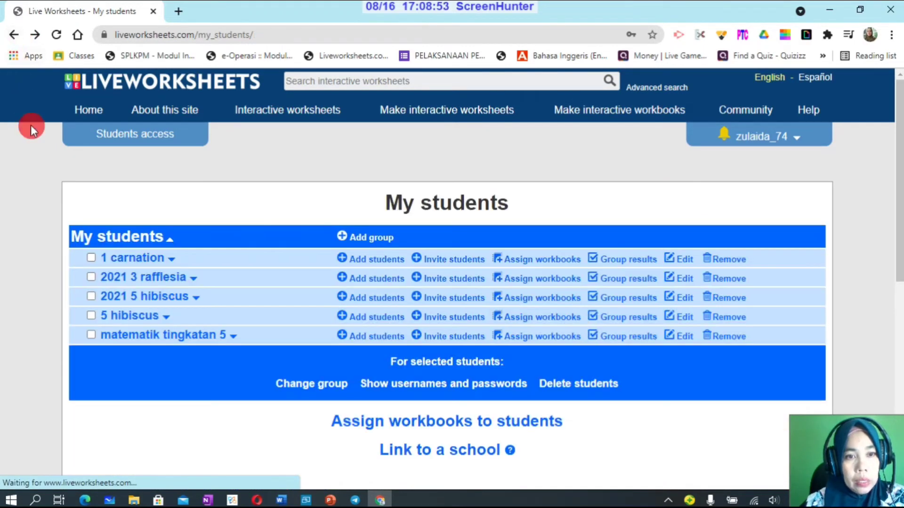
# Fill in the first student's full name, username and password on the Add students form for the matematik tingkatan 5 group.
pyautogui.click(389, 336)
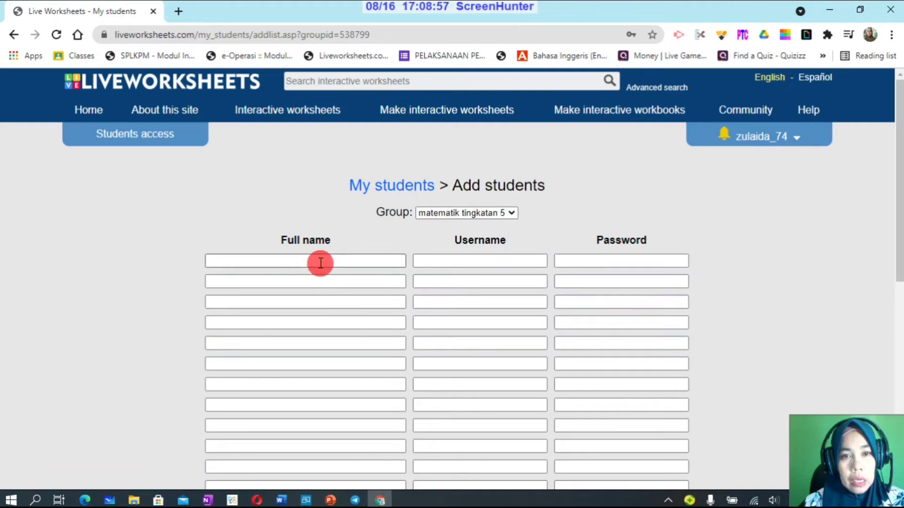
pyautogui.click(319, 261)
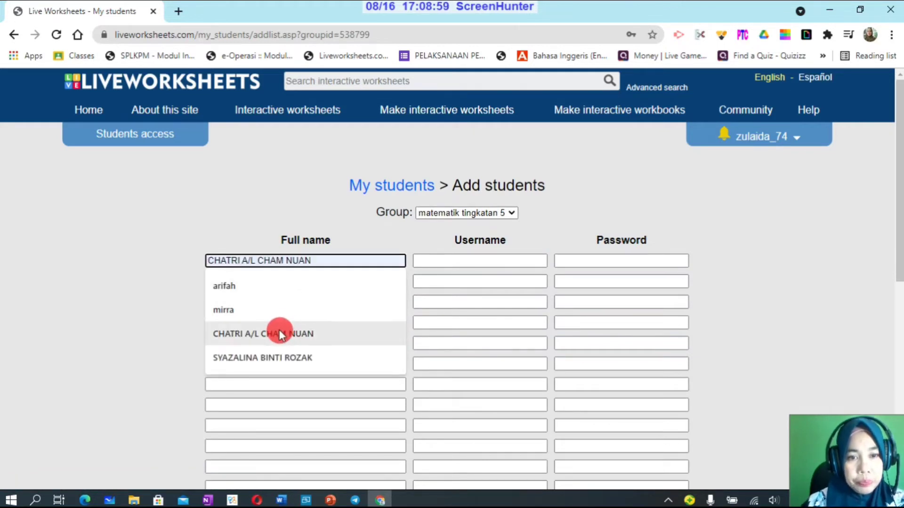
pyautogui.click(262, 357)
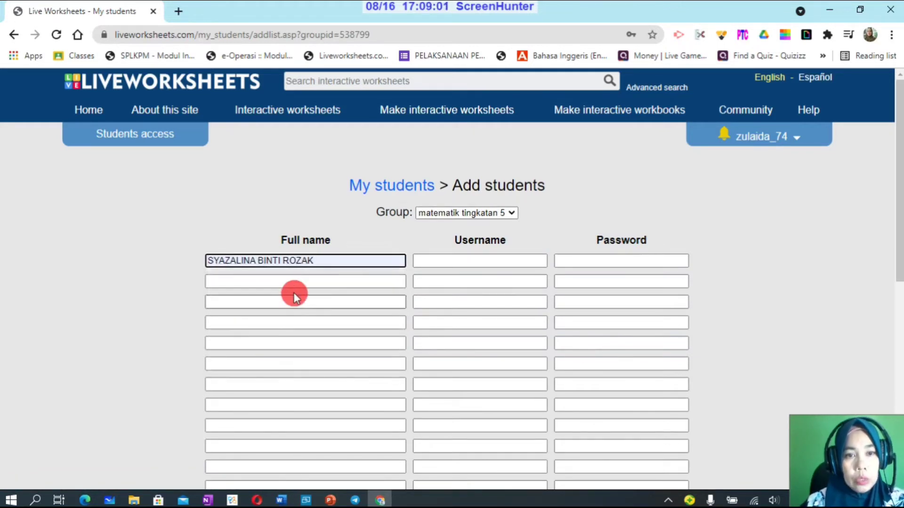
pyautogui.click(451, 260)
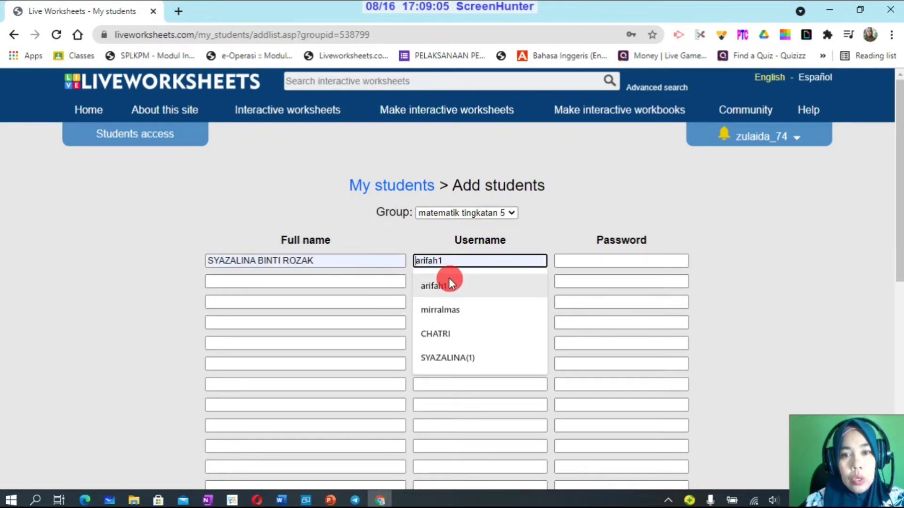
pyautogui.click(455, 359)
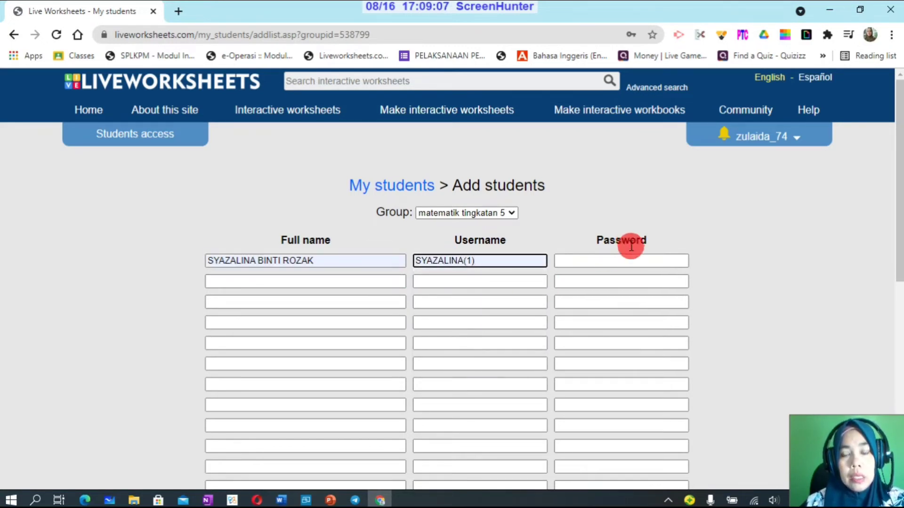
pyautogui.click(629, 263)
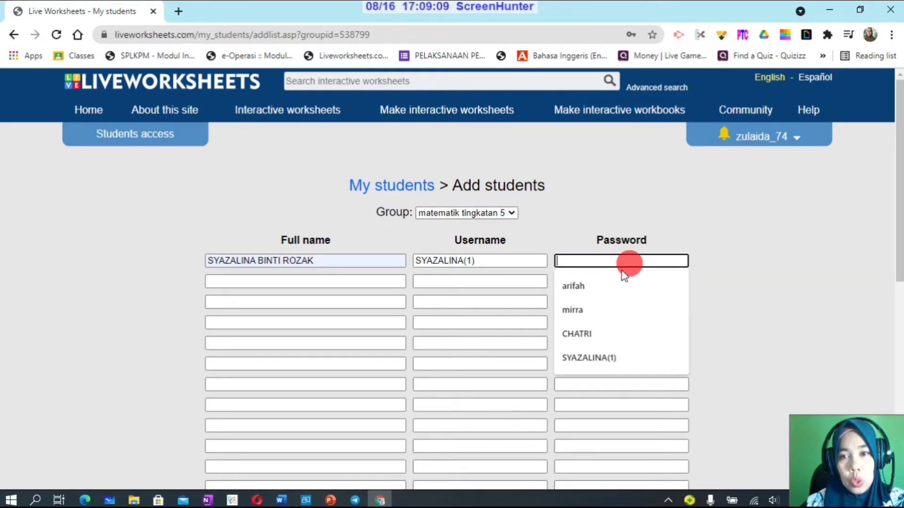
pyautogui.click(579, 362)
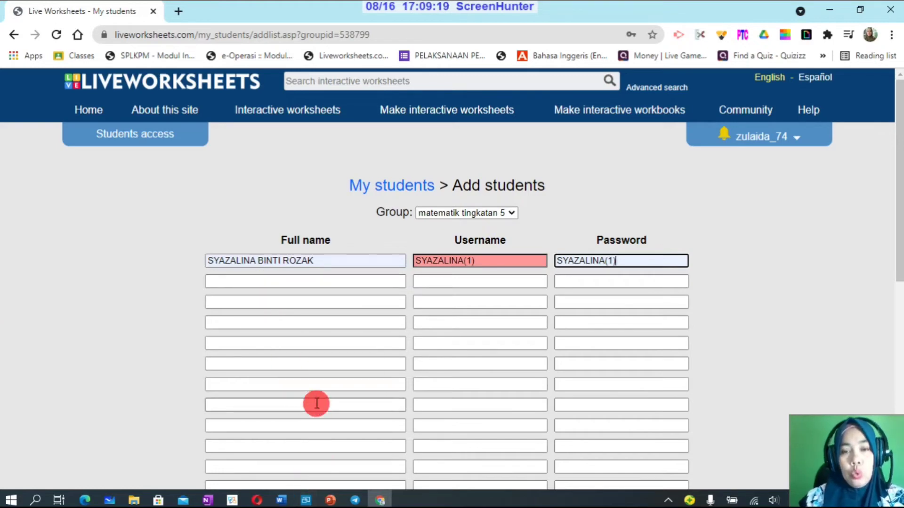
# Review the workbook assignment options below the student rows, and add the entered student to the matematik tingkatan 5 group.
pyautogui.scroll(-3, 595, 474)
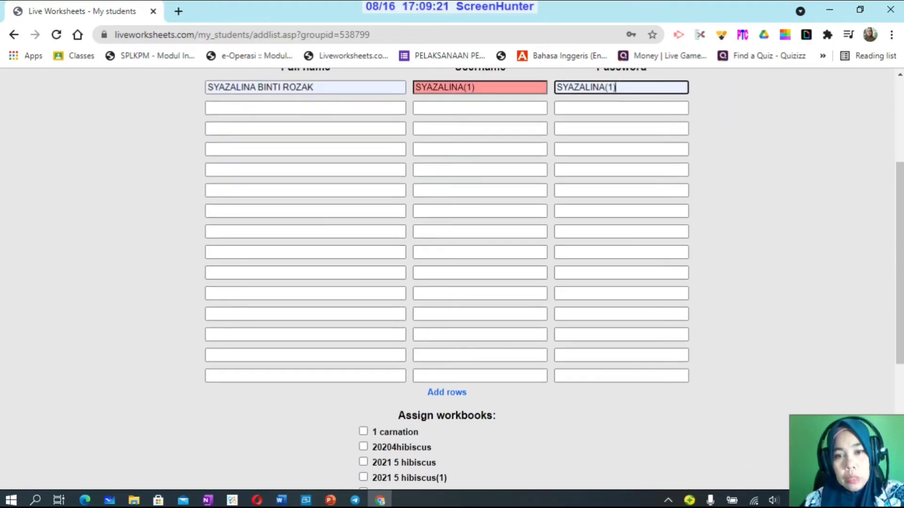
pyautogui.scroll(-1, 554, 279)
pyautogui.scroll(-3, 291, 476)
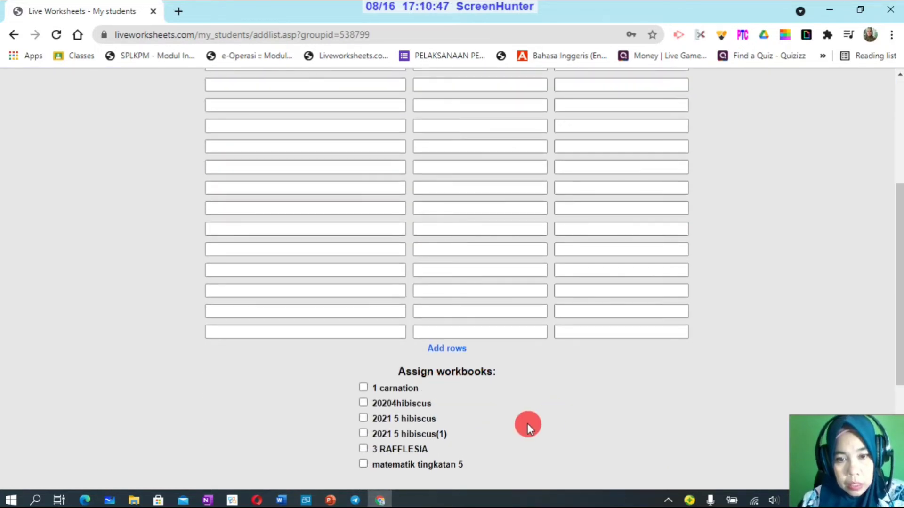
pyautogui.scroll(-2, 527, 423)
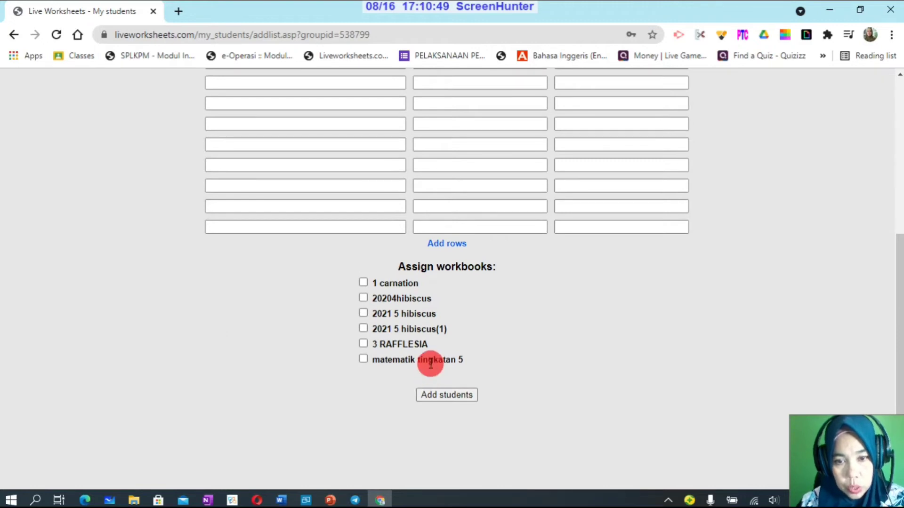
pyautogui.click(449, 394)
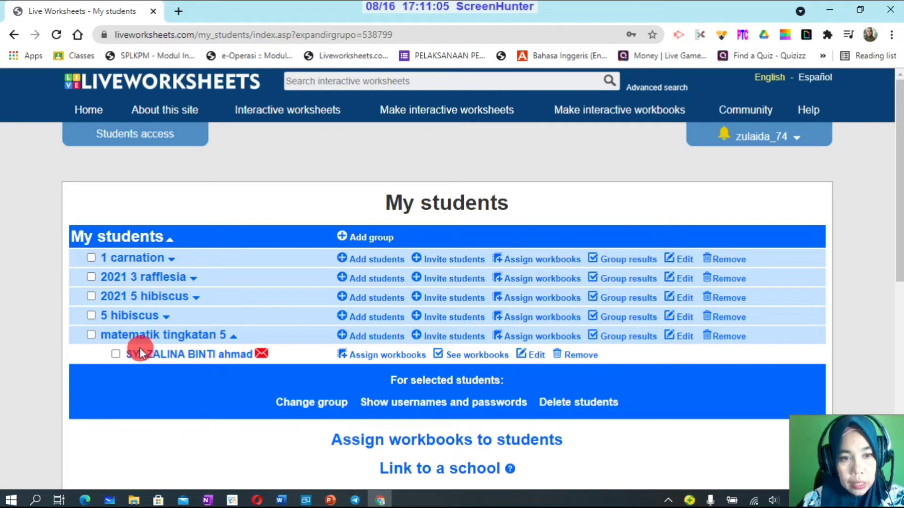
# Show the usernames and passwords of all students in the matematik tingkatan 5 group, and return to the My students page.
pyautogui.click(91, 335)
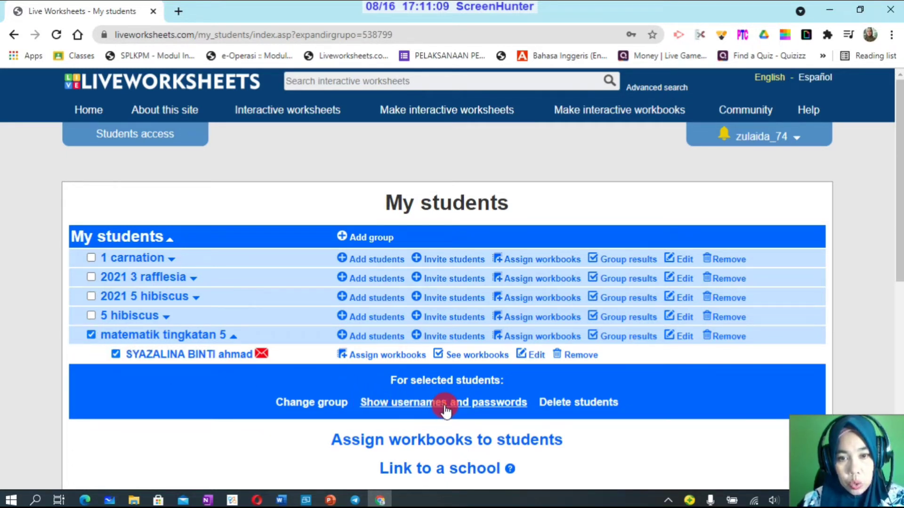
pyautogui.click(469, 404)
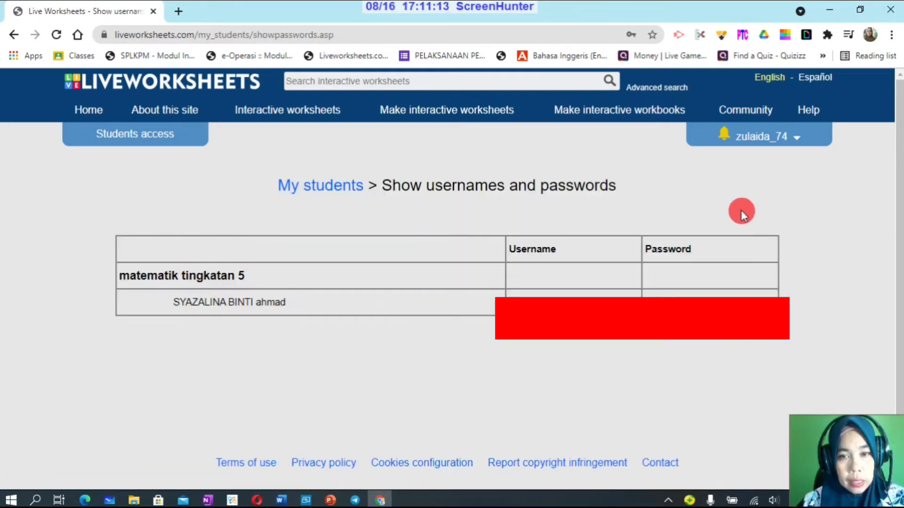
pyautogui.click(10, 35)
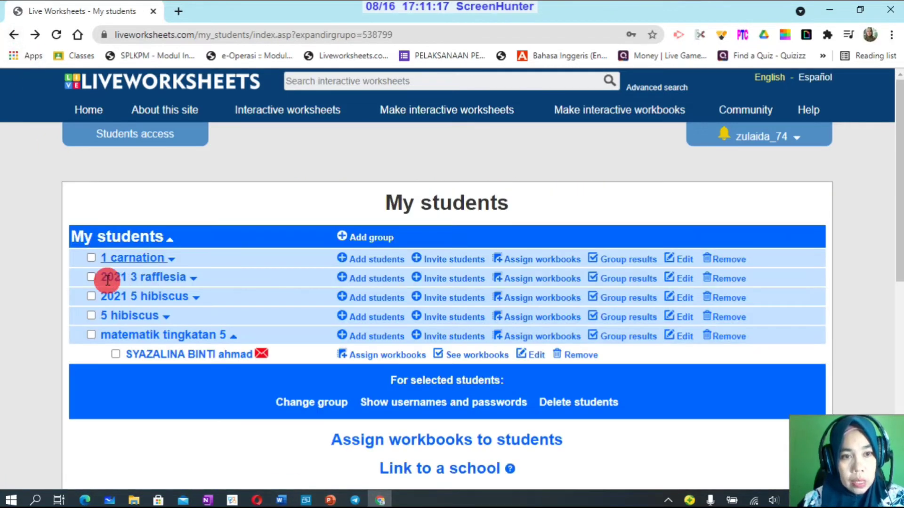
# Expand the 2021 5 hibiscus group, look through its full student list, and collapse the group again.
pyautogui.click(135, 297)
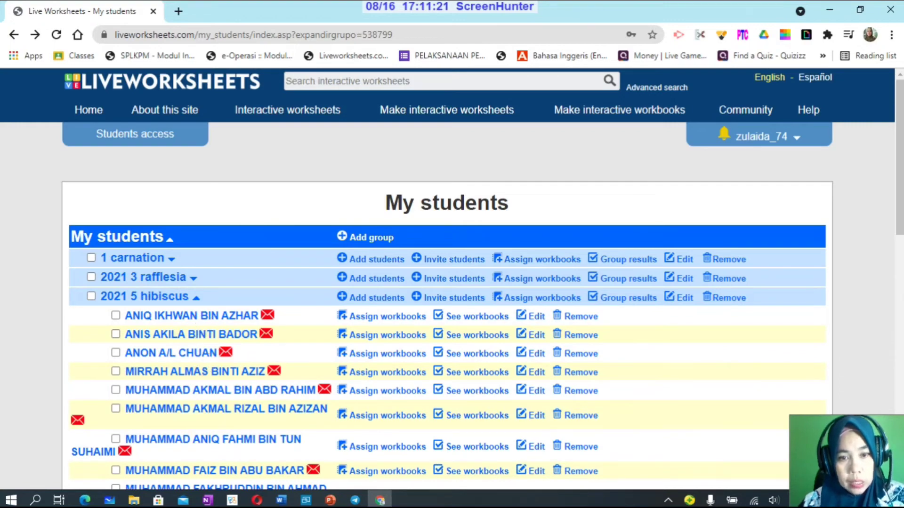
pyautogui.scroll(-9, 447, 282)
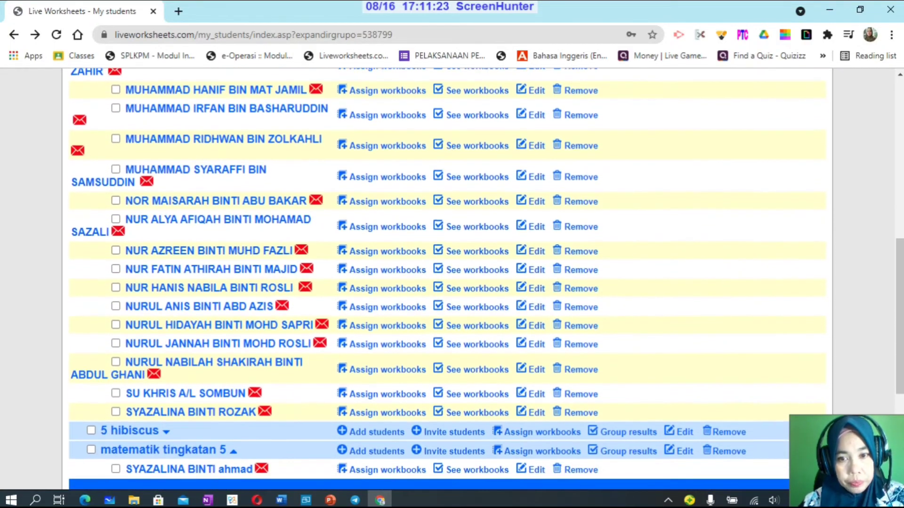
pyautogui.scroll(10, 262, 383)
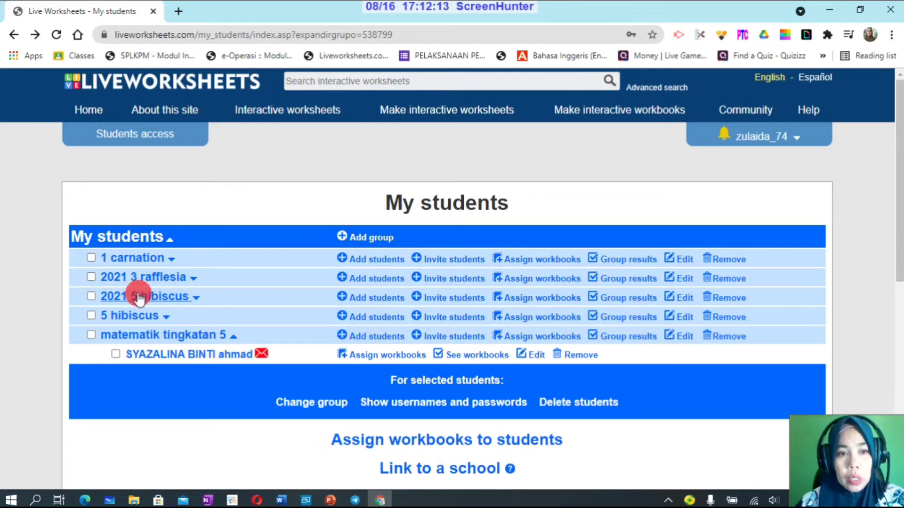
# Open the My worksheets page and search the interactive worksheets for "matriks tingkatan 5".
pyautogui.click(796, 137)
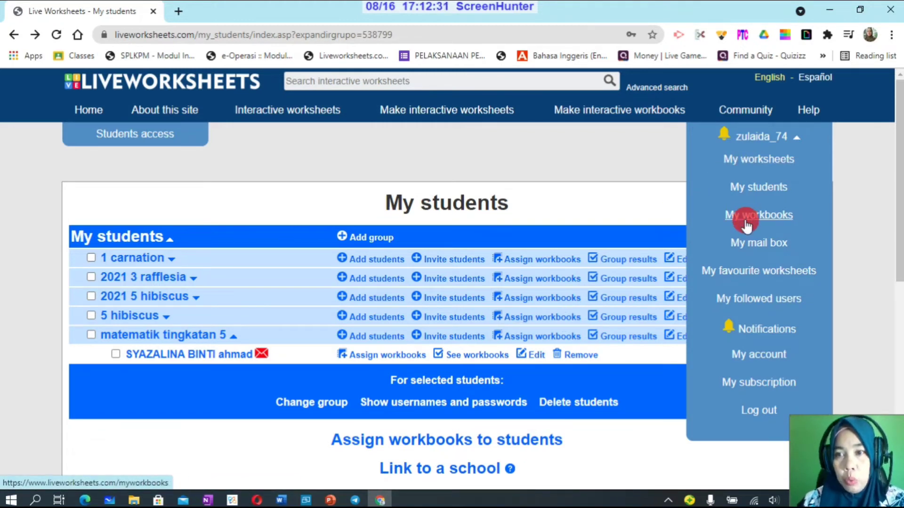
pyautogui.click(756, 163)
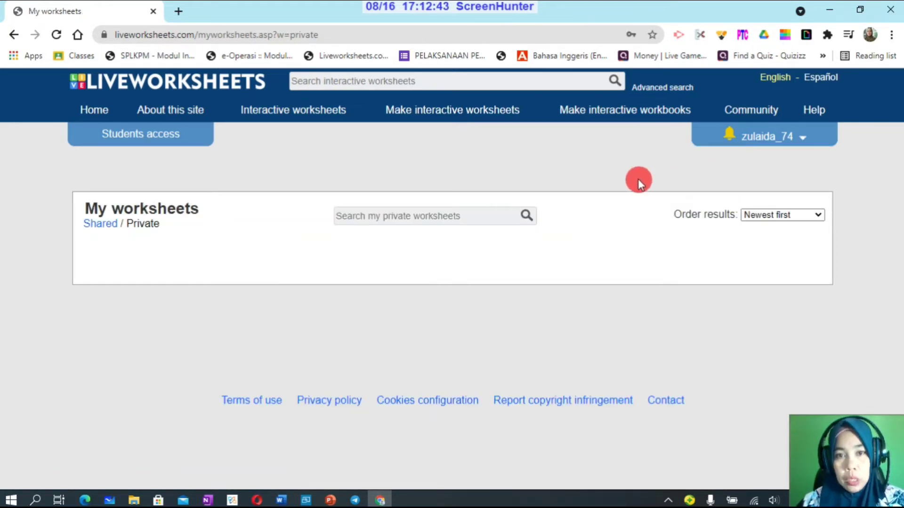
pyautogui.click(447, 85)
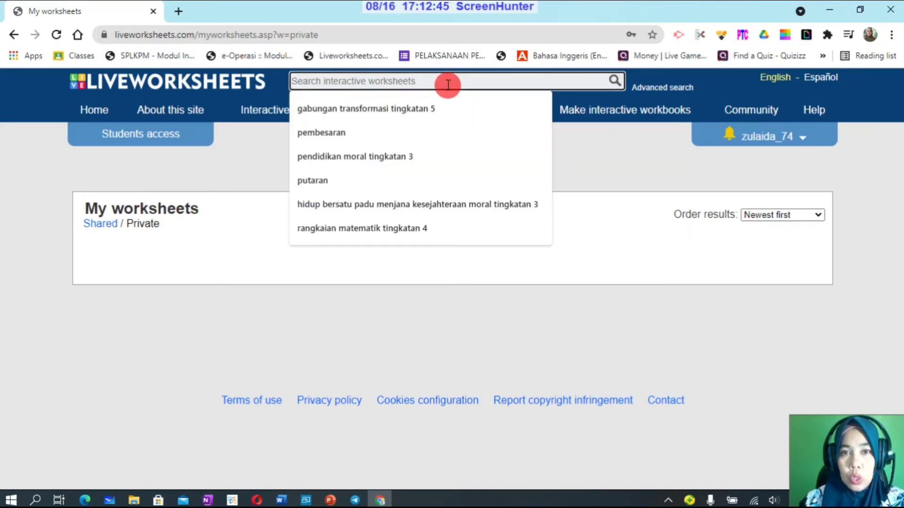
pyautogui.write('matriks tingkatan 5')
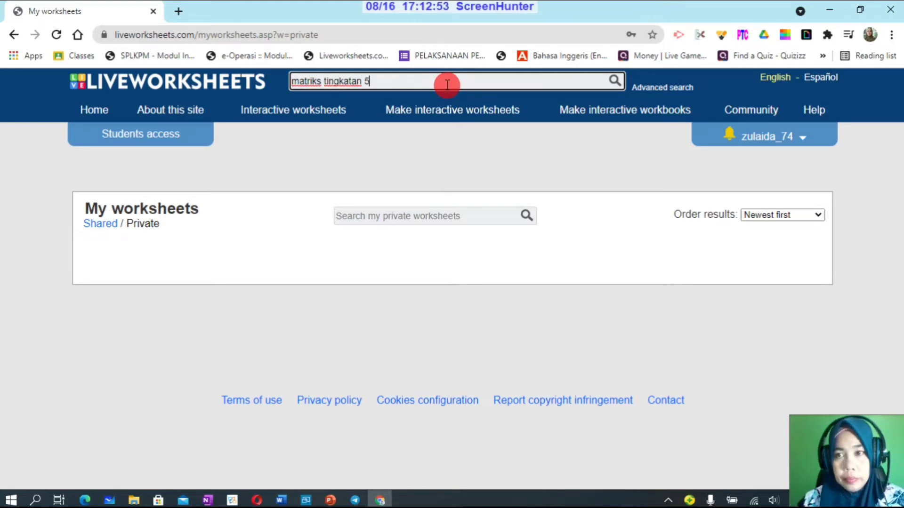
pyautogui.click(615, 81)
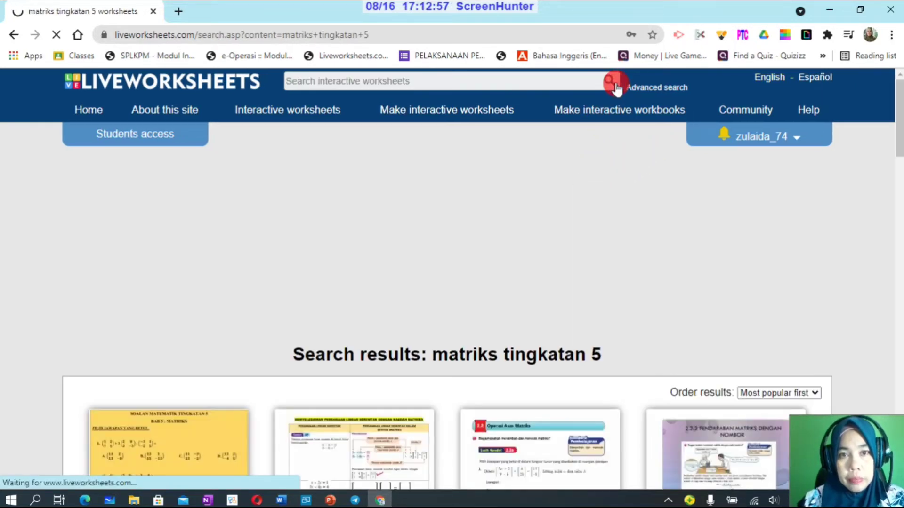
# Browse the matriks tingkatan 5 search results and open the Padankan worksheet by athirah08.
pyautogui.scroll(-6, 565, 296)
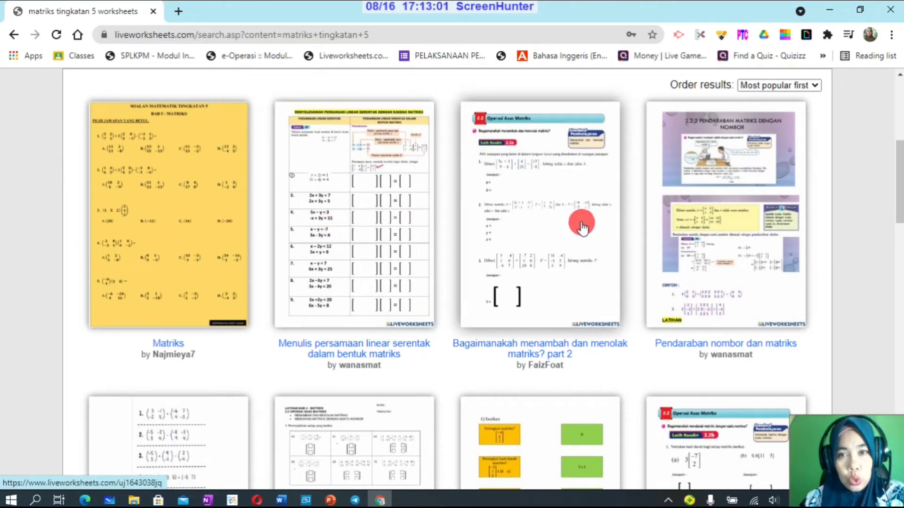
pyautogui.scroll(3, 581, 222)
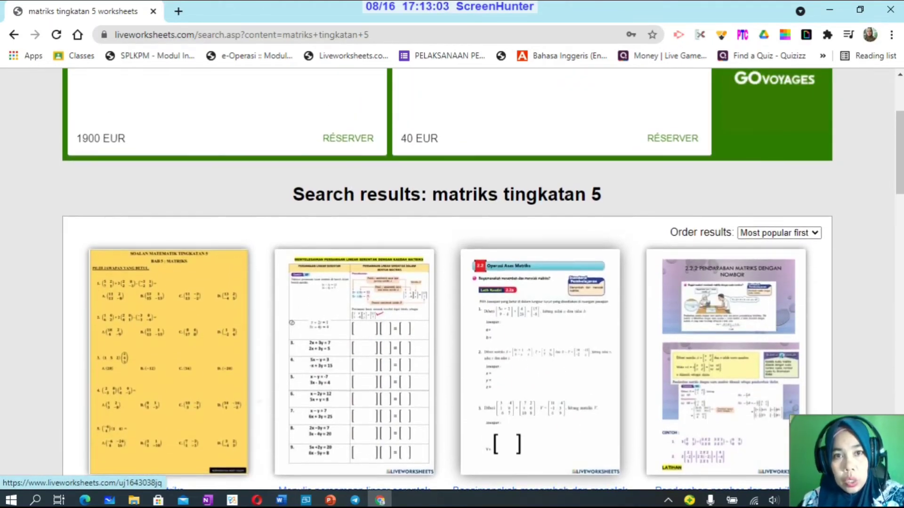
pyautogui.scroll(-4, 508, 138)
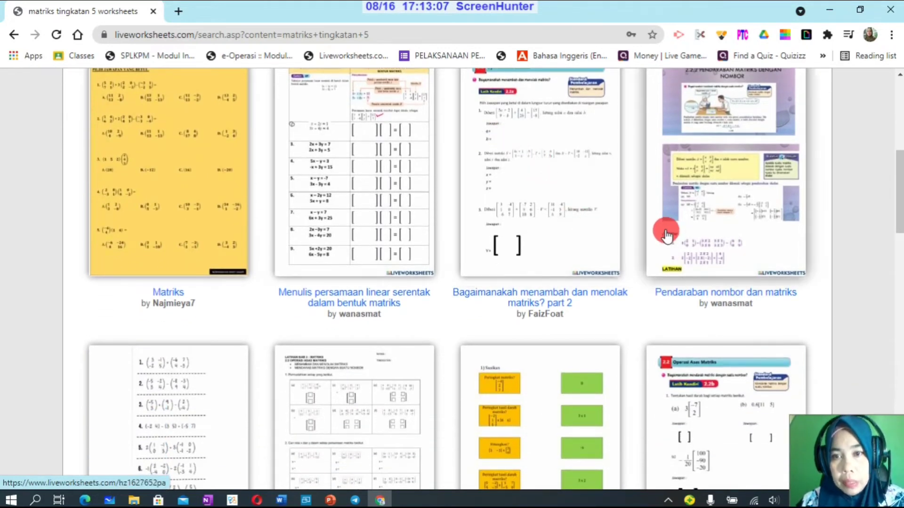
pyautogui.scroll(-3, 666, 228)
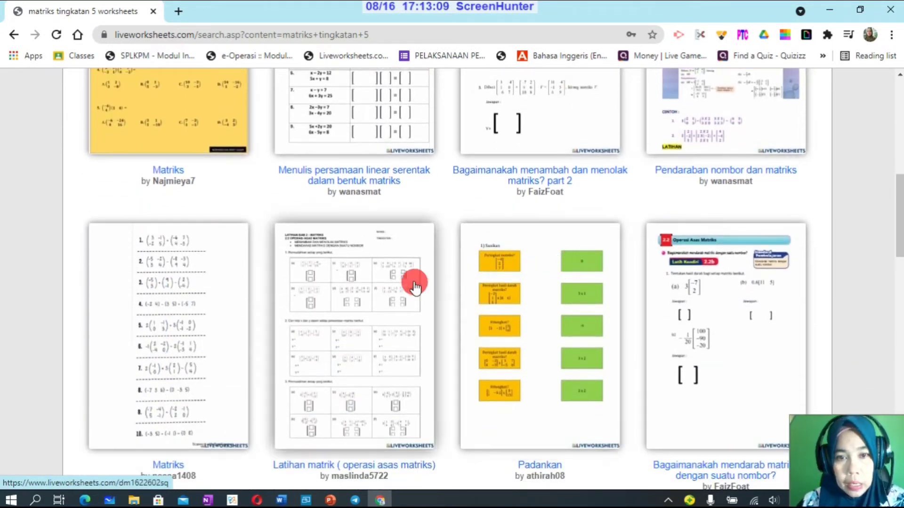
pyautogui.click(546, 282)
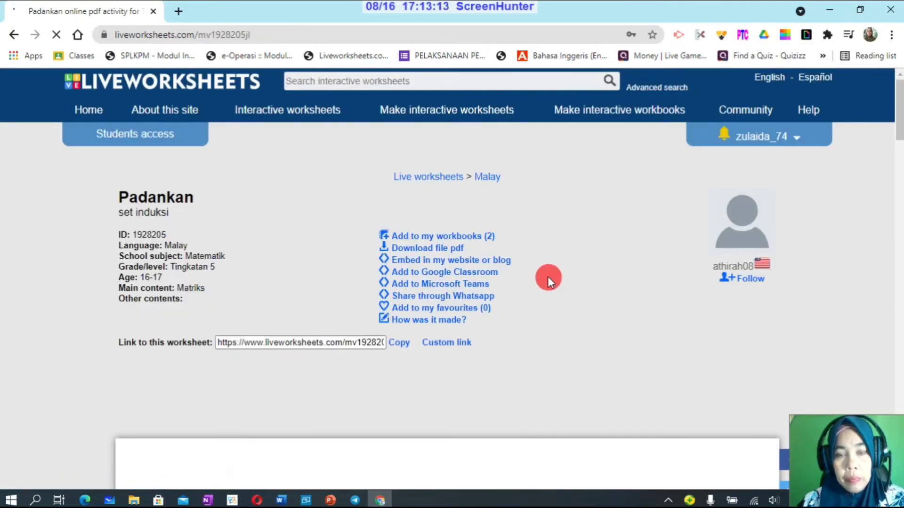
# Look through the Padankan worksheet's matching questions down to its end, and return to its sharing options.
pyautogui.scroll(-5, 609, 281)
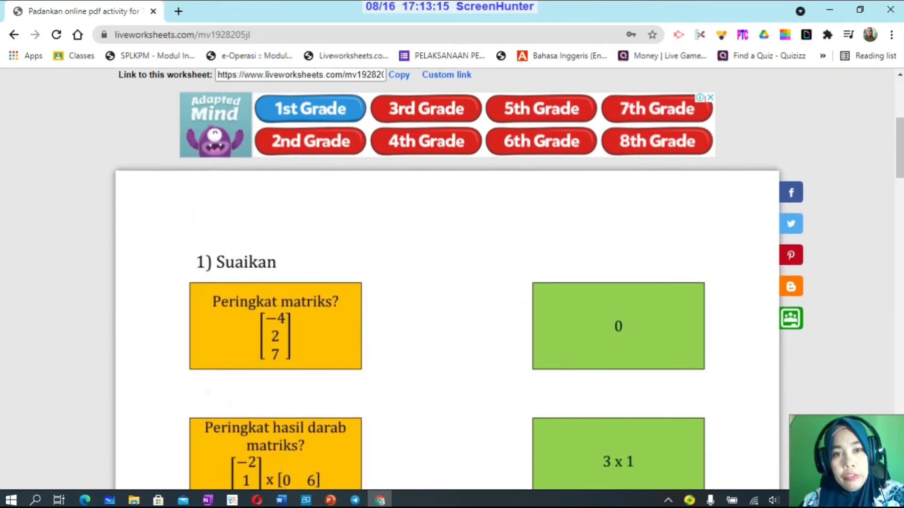
pyautogui.scroll(-6, 507, 279)
pyautogui.scroll(-9, 447, 278)
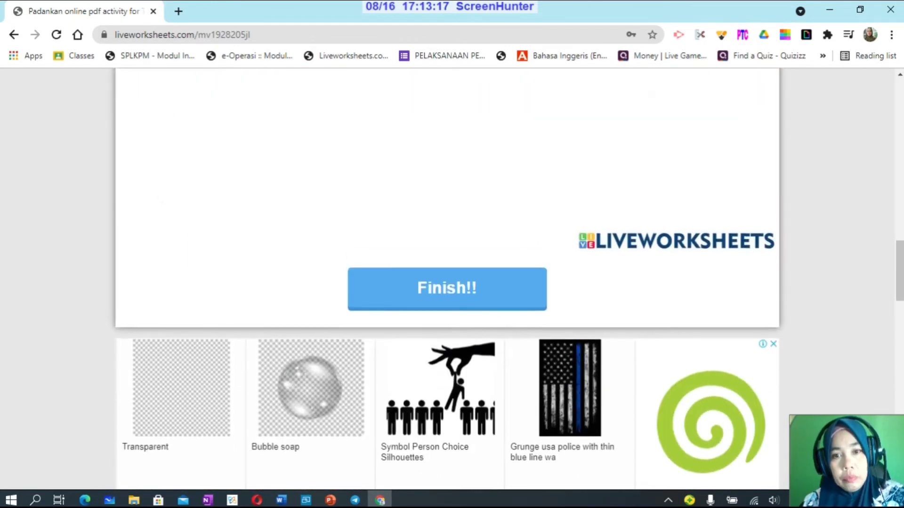
pyautogui.scroll(2, 446, 277)
pyautogui.scroll(-2, 446, 277)
pyautogui.scroll(10, 162, 212)
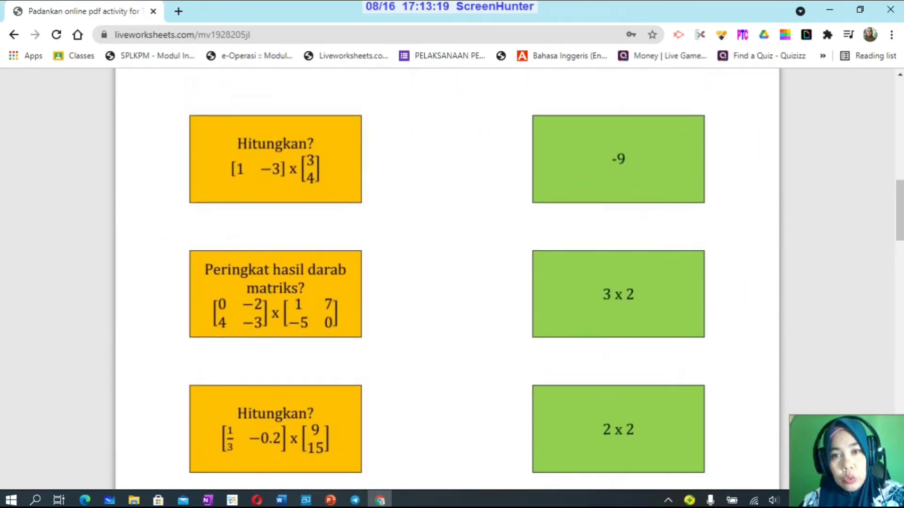
pyautogui.scroll(10, 452, 278)
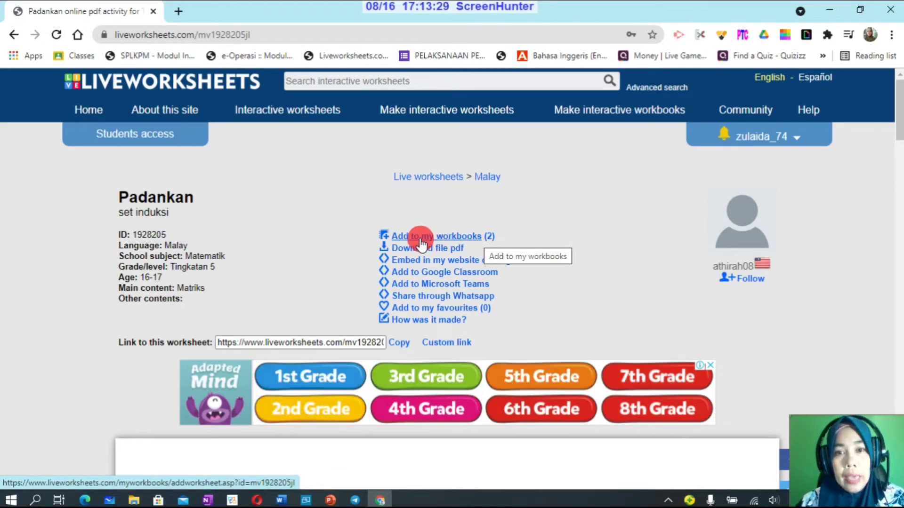
# Add the Padankan worksheet to the matematik tingkatan 5 workbook.
pyautogui.click(449, 238)
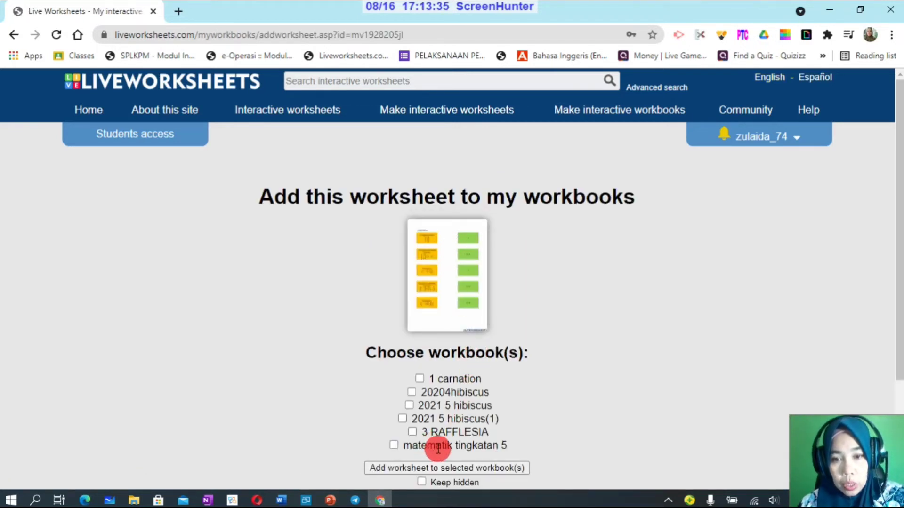
pyautogui.scroll(-3, 438, 447)
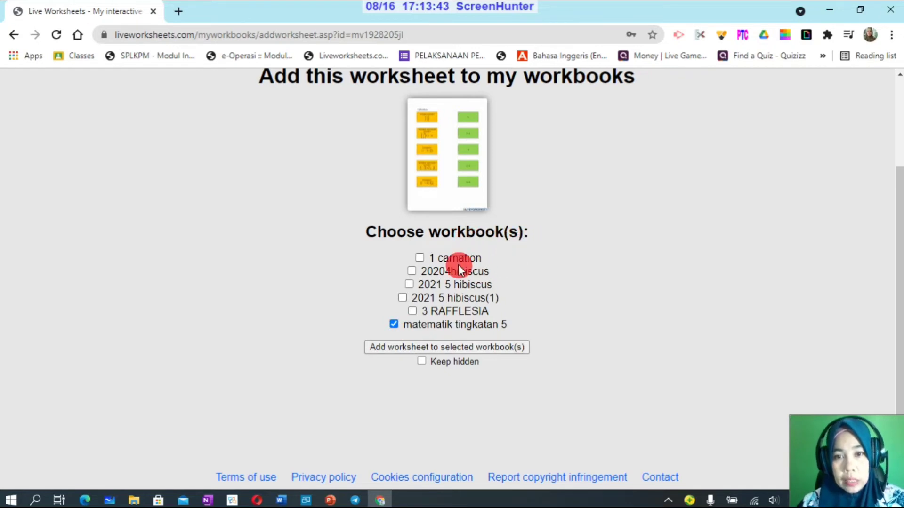
pyautogui.click(448, 348)
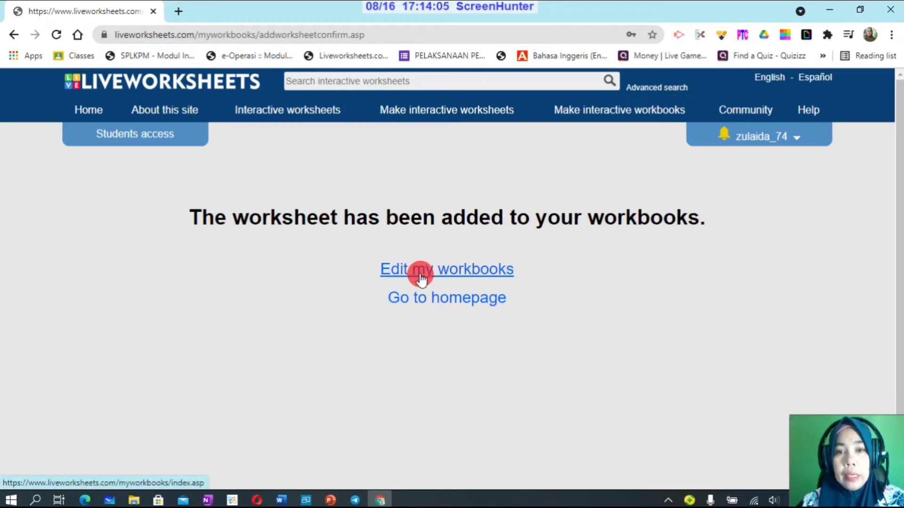
# Open the matematik tingkatan 5 workbook to check its pages, and return to the list of workbooks.
pyautogui.click(468, 275)
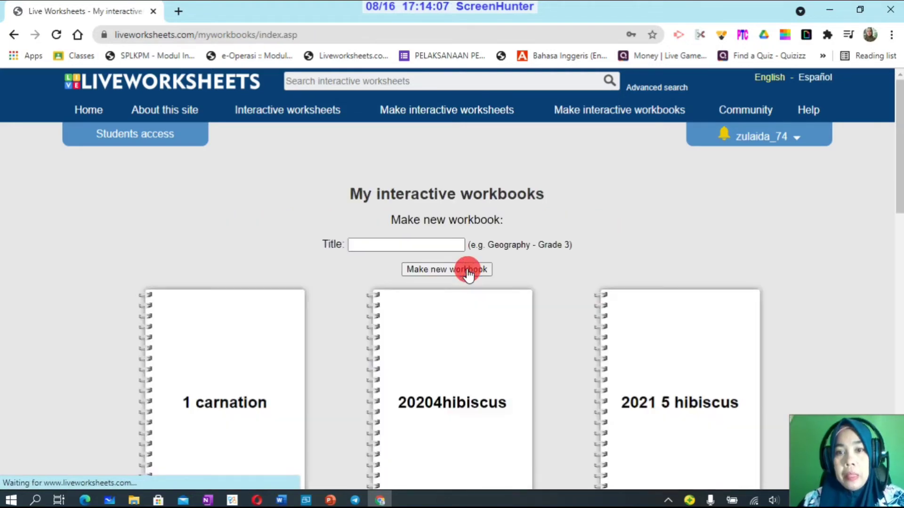
pyautogui.scroll(-10, 622, 235)
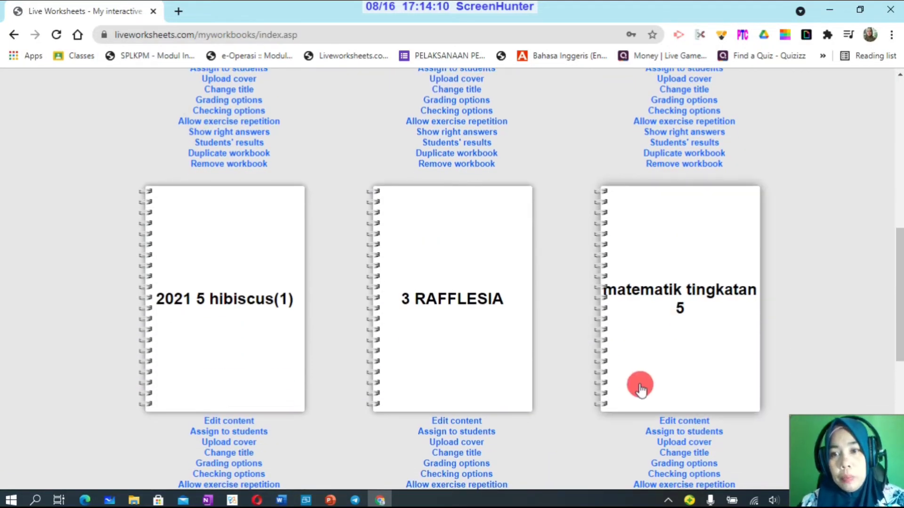
pyautogui.click(682, 299)
pyautogui.moveTo(232, 287)
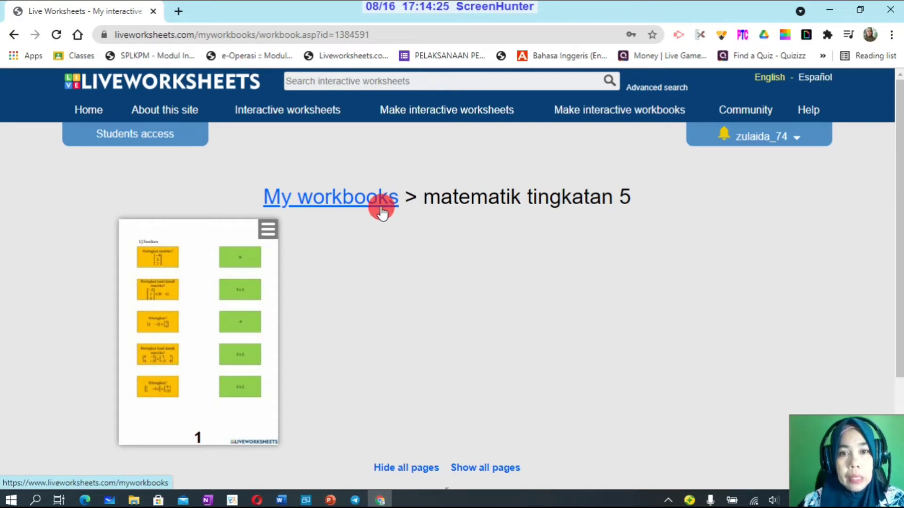
pyautogui.click(345, 203)
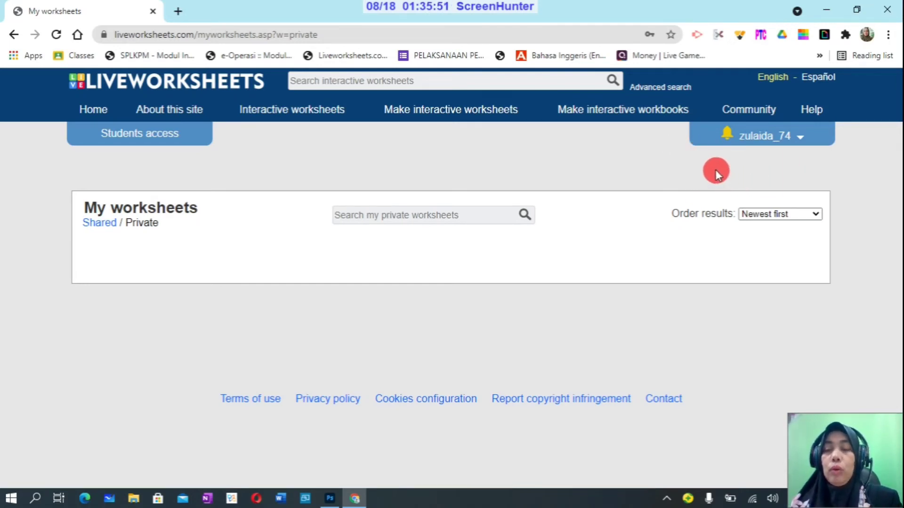
# Review the workbooks assigned to each student in the 2021 5 hibiscus group, and return to the My students page.
pyautogui.click(800, 137)
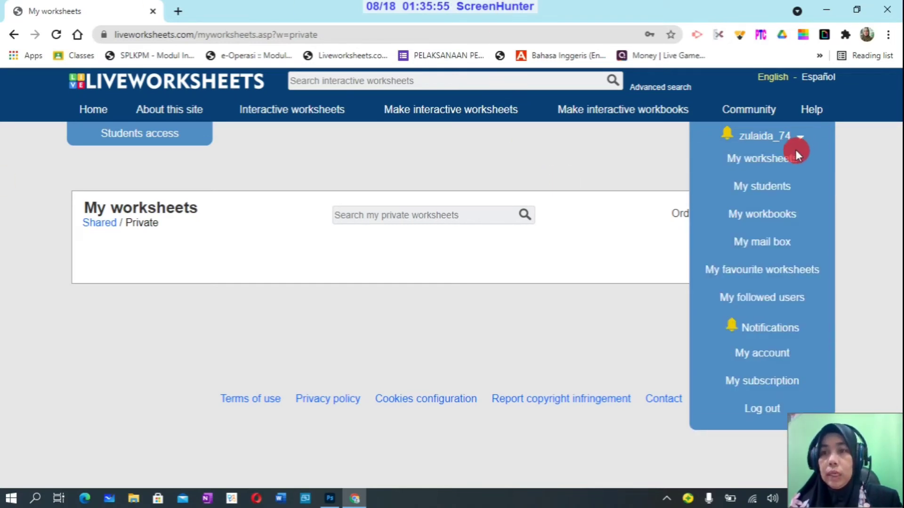
pyautogui.click(775, 188)
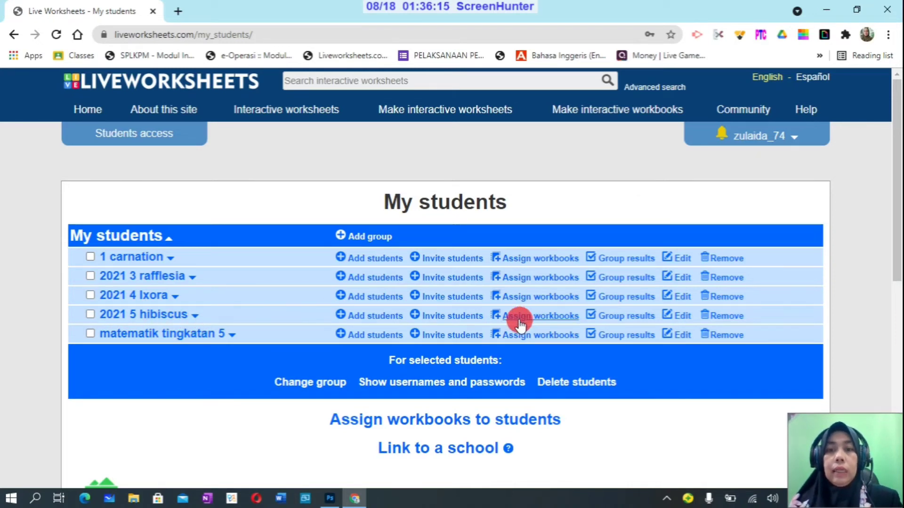
pyautogui.click(555, 324)
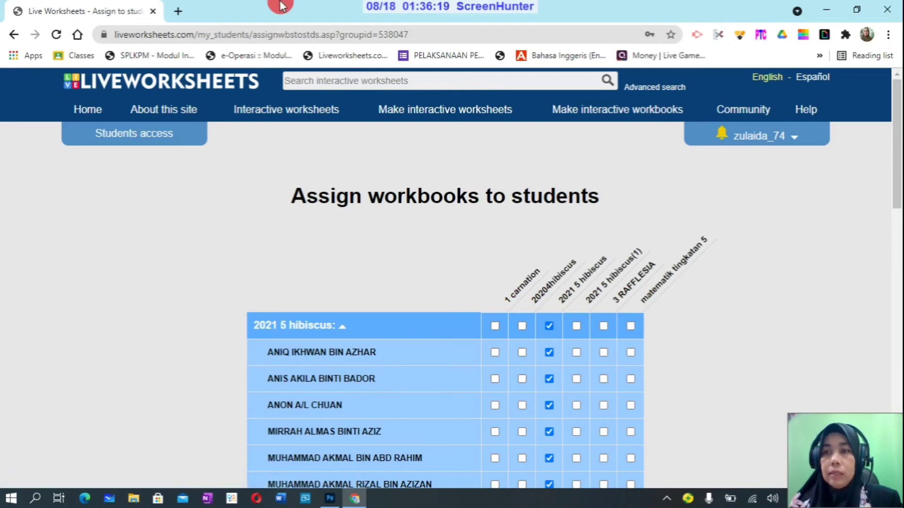
pyautogui.click(897, 167)
pyautogui.moveTo(897, 170); pyautogui.dragTo(896, 340)
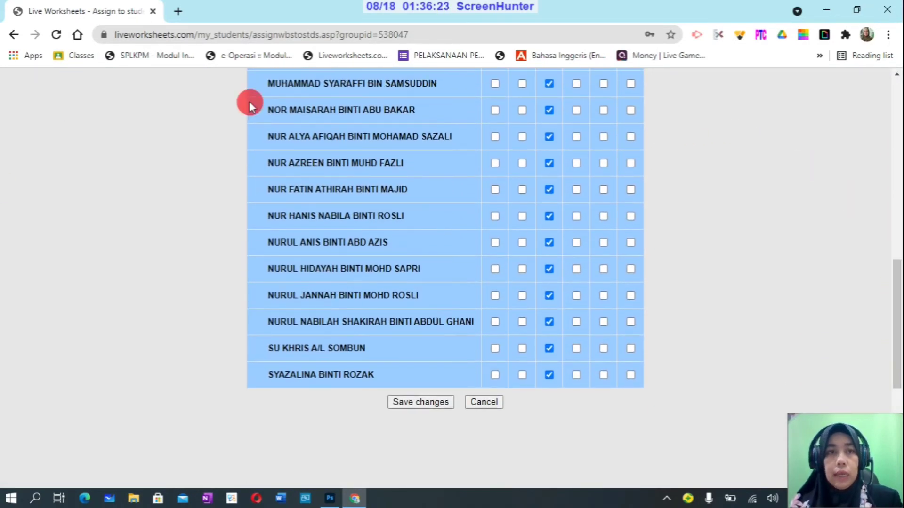
pyautogui.click(15, 35)
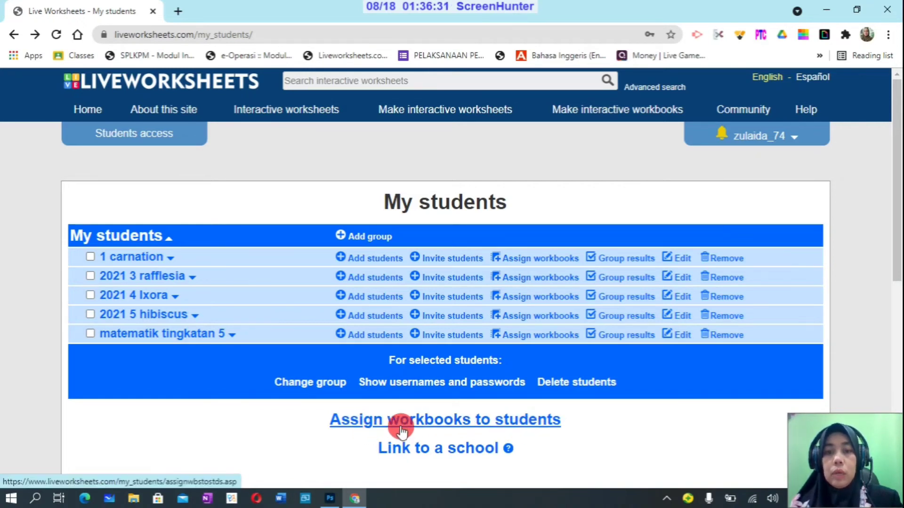
# Unassign the 2021 5 hibiscus workbook from the 1 carnation group in the all-groups assignment table, save the changes, and return to My students.
pyautogui.click(518, 424)
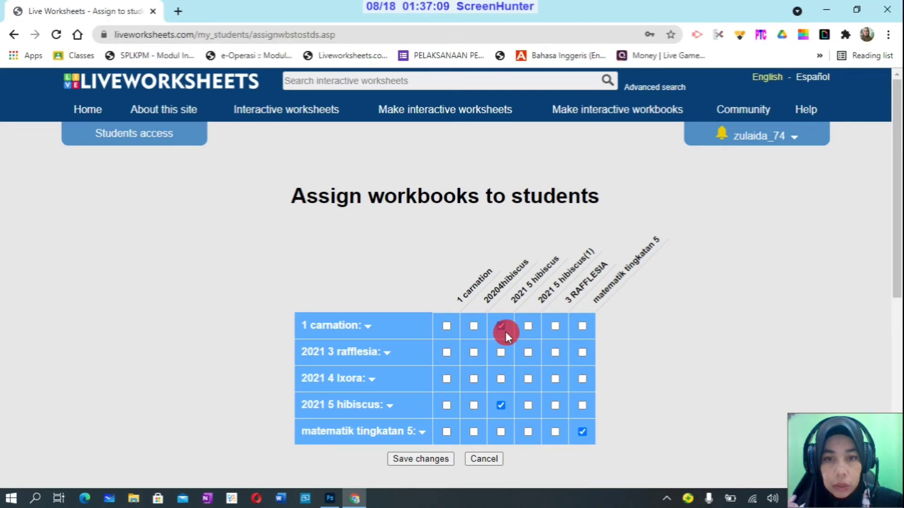
pyautogui.click(501, 325)
pyautogui.click(445, 245)
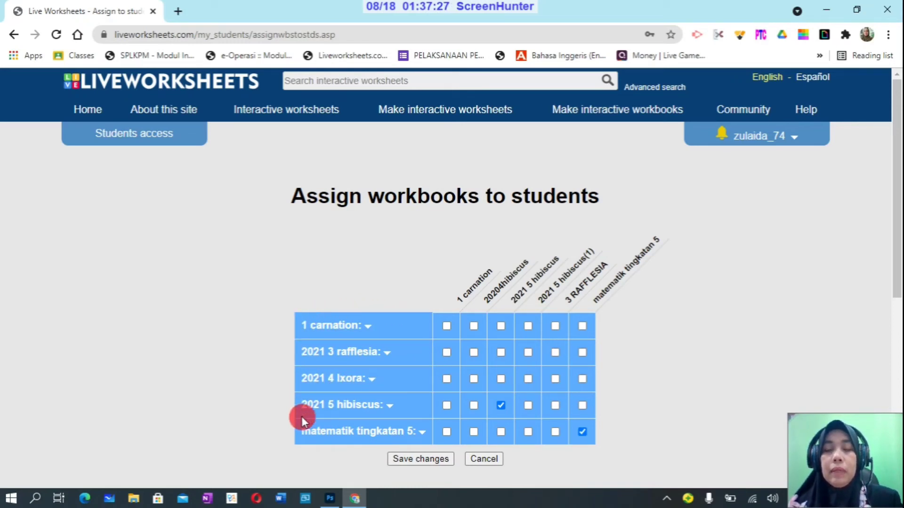
pyautogui.click(411, 459)
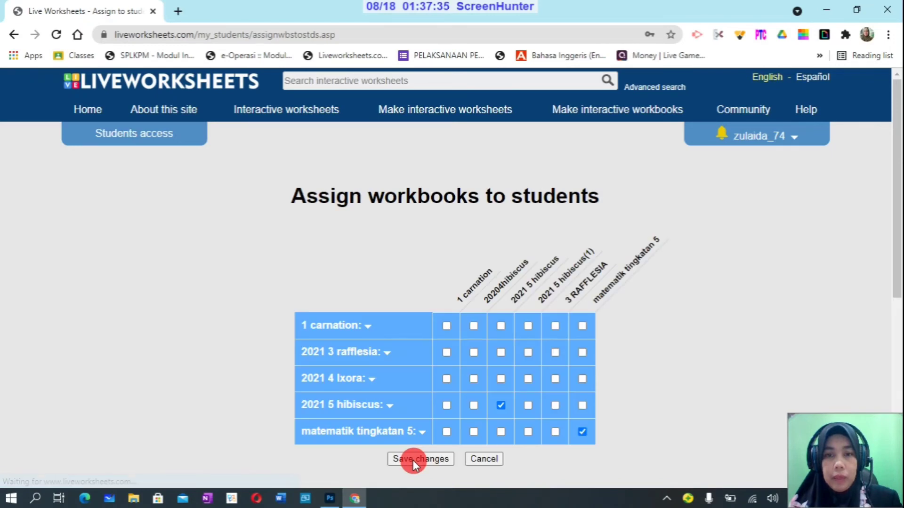
pyautogui.click(11, 35)
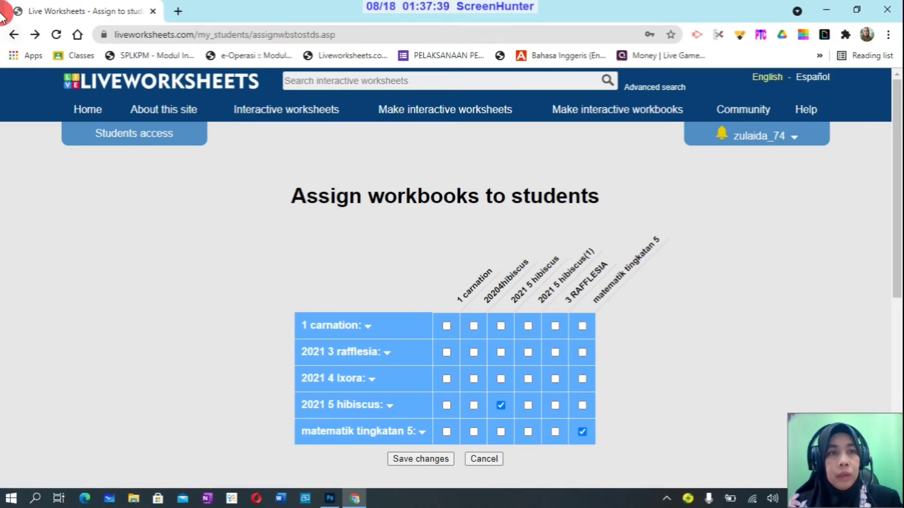
pyautogui.click(13, 36)
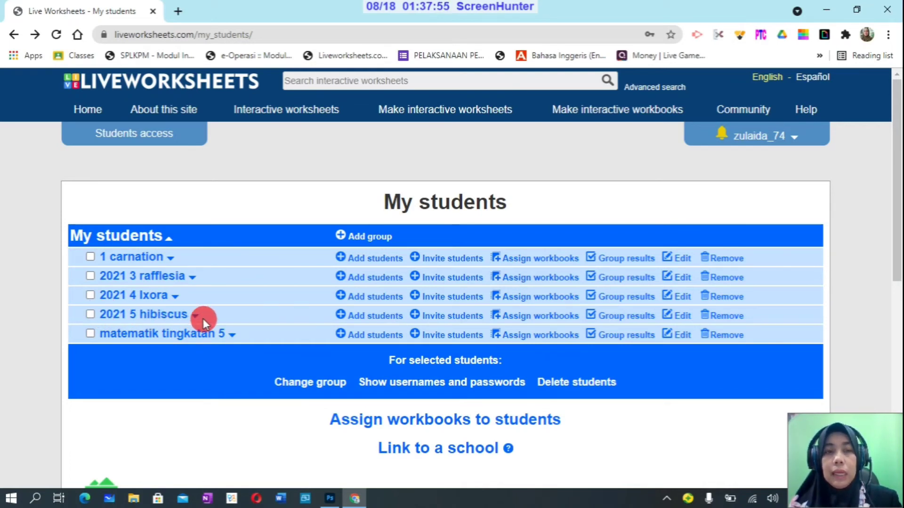
# Open the workbook assignments of the 2021 5 hibiscus group and unassign the 2021 5 hibiscus workbook from all its students.
pyautogui.click(524, 323)
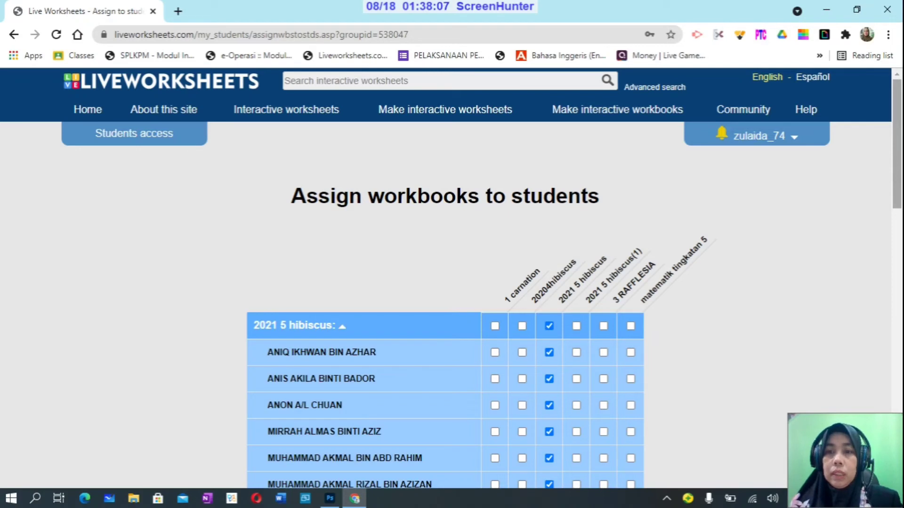
pyautogui.moveTo(896, 181); pyautogui.dragTo(898, 239)
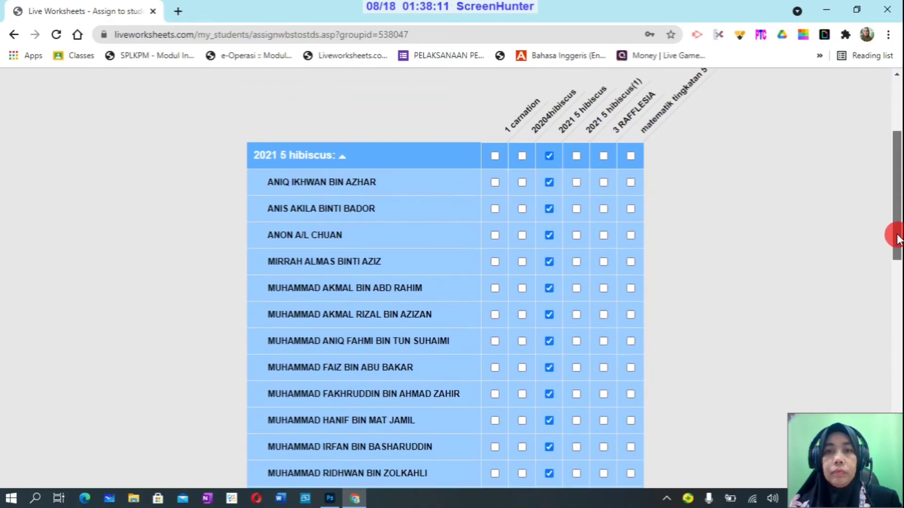
pyautogui.click(549, 155)
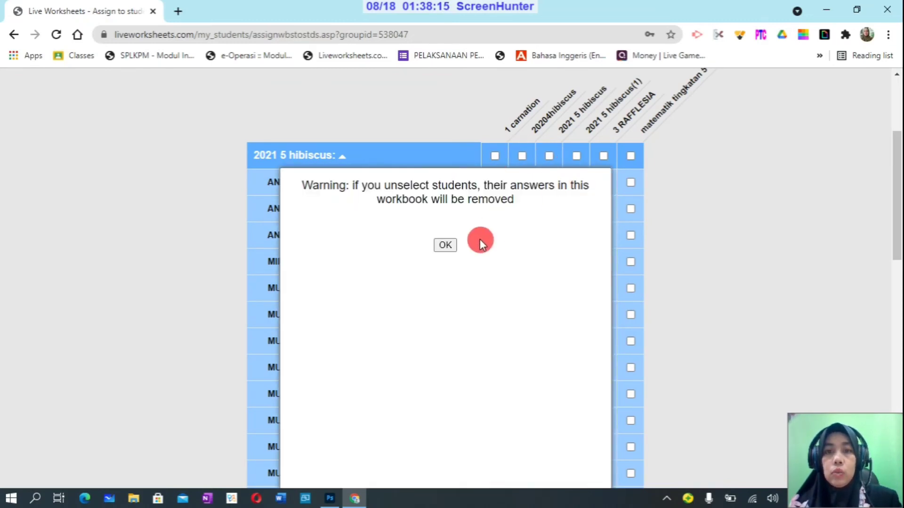
pyautogui.click(448, 246)
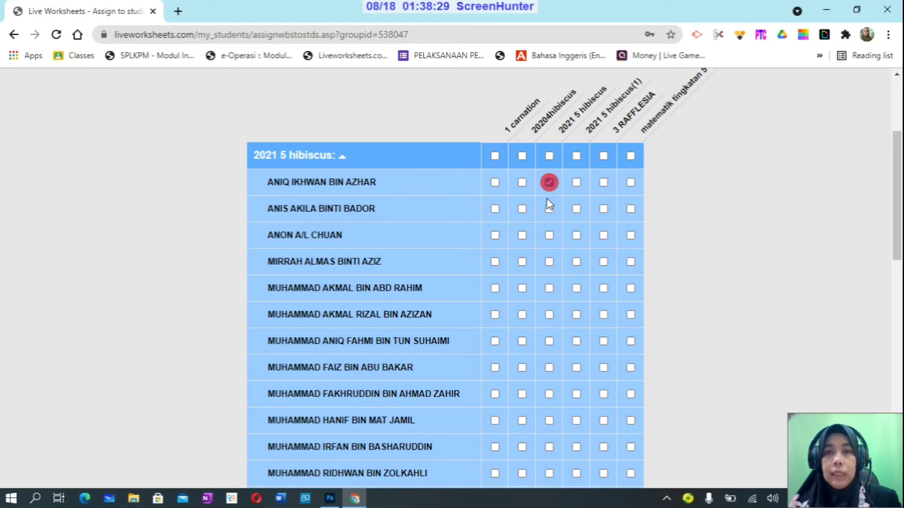
# Assign the 2021 5 hibiscus workbook individually to only the first, third, fifth and seventh students in the group.
pyautogui.click(549, 235)
pyautogui.click(549, 289)
pyautogui.click(548, 316)
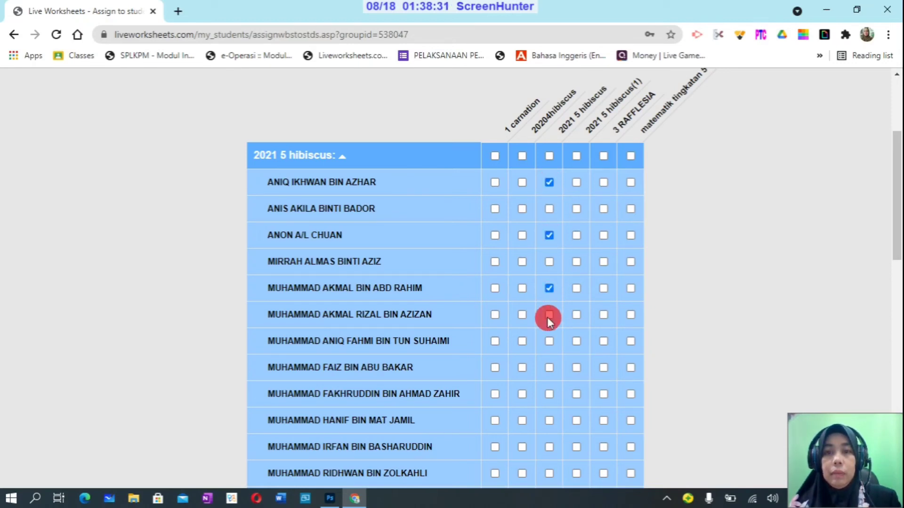
pyautogui.click(549, 342)
pyautogui.click(549, 368)
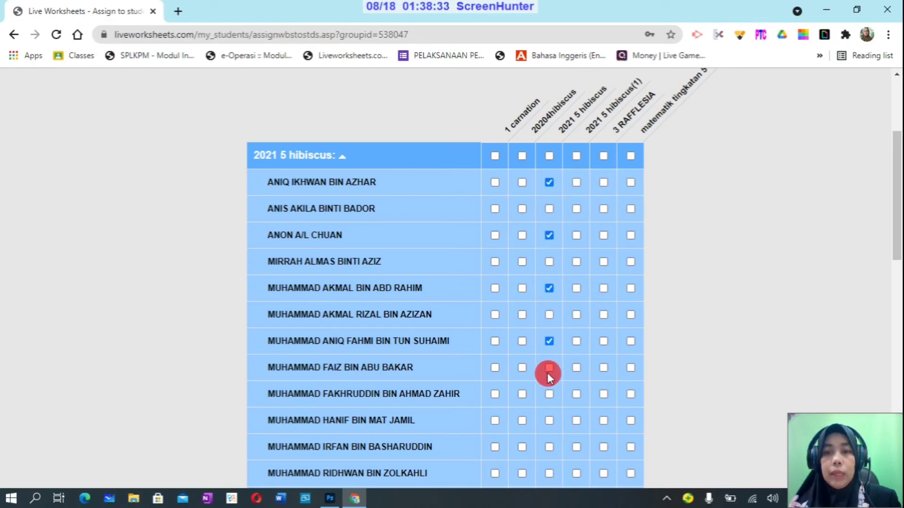
pyautogui.click(549, 368)
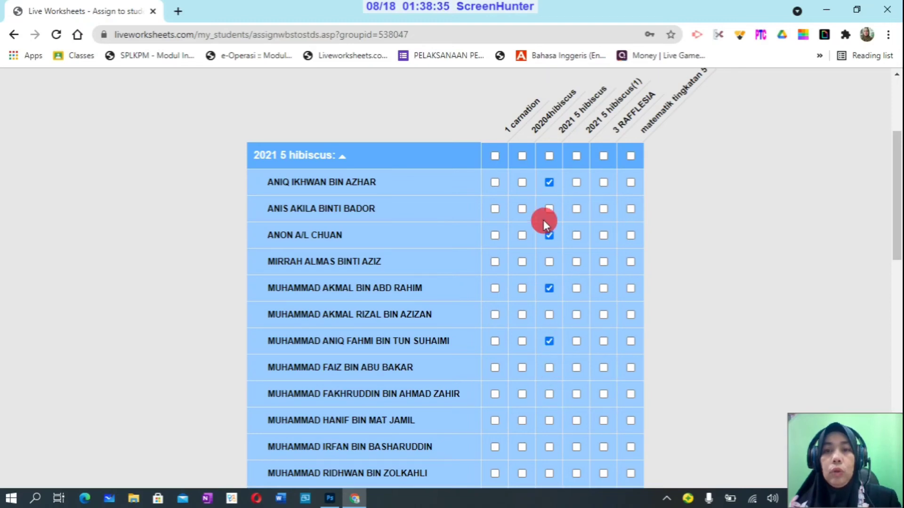
# Assign the 2021 5 hibiscus workbook to every student of the 2021 5 hibiscus group at once.
pyautogui.moveTo(894, 177); pyautogui.dragTo(899, 151)
pyautogui.click(428, 312)
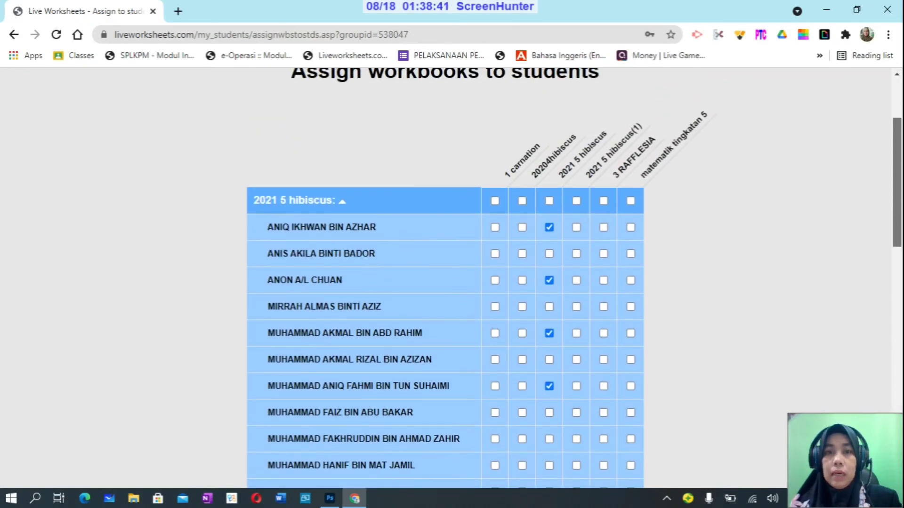
pyautogui.click(548, 202)
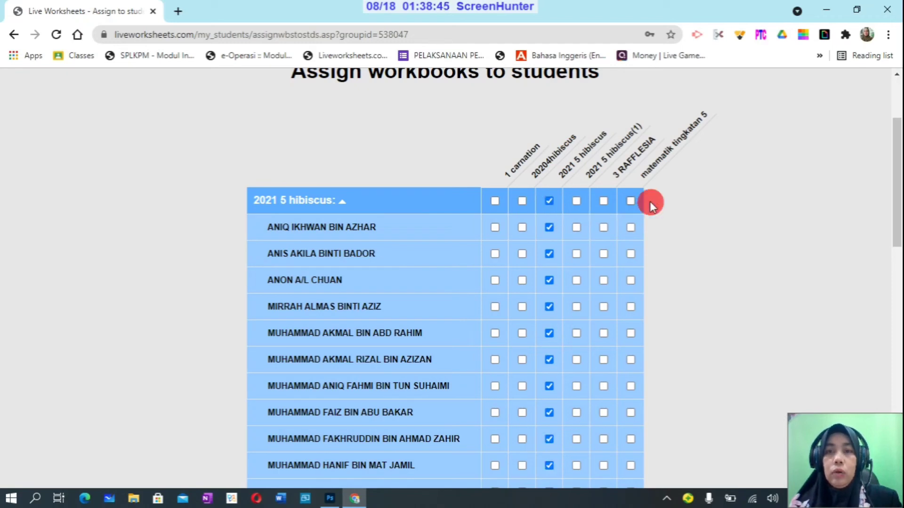
# Save the group's workbook assignment changes and return to the My students page.
pyautogui.moveTo(897, 166); pyautogui.dragTo(872, 290)
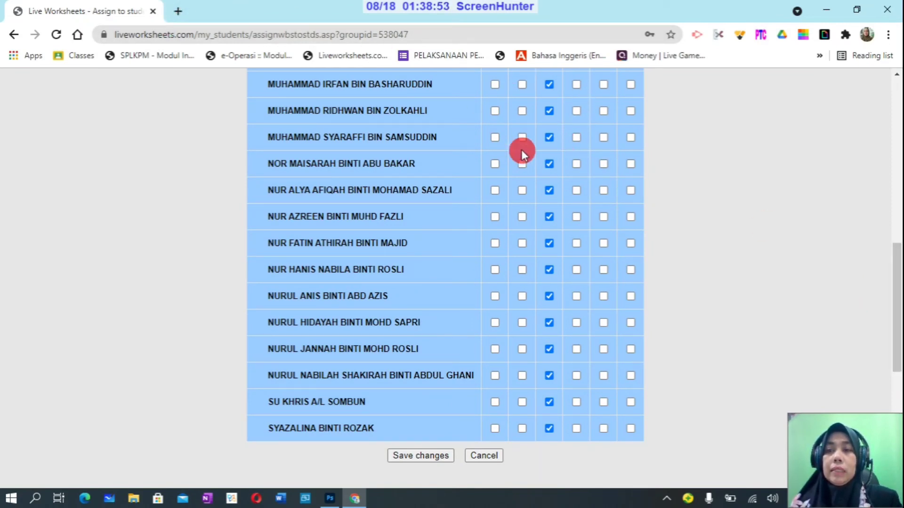
pyautogui.click(411, 458)
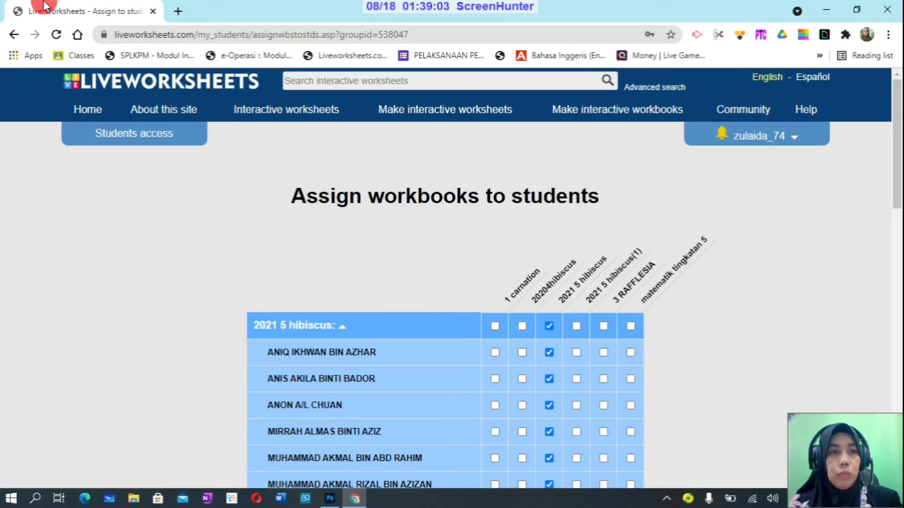
pyautogui.click(12, 35)
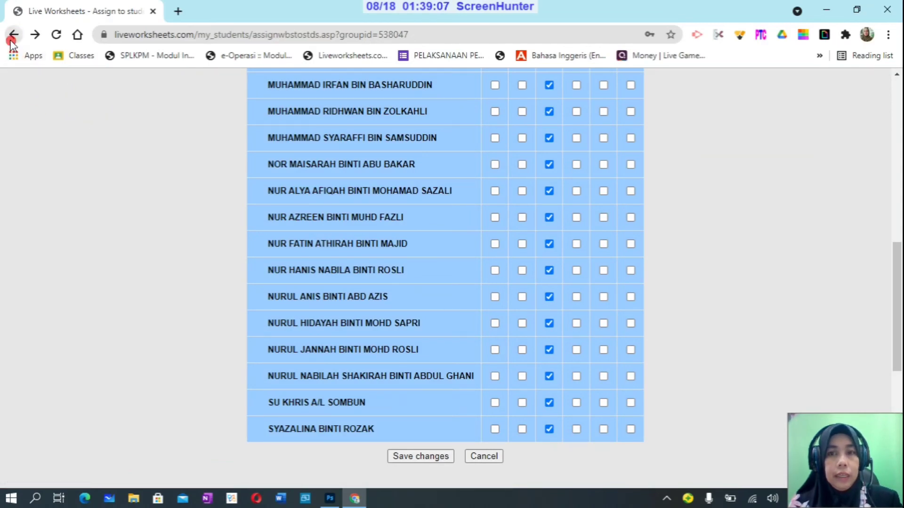
pyautogui.click(13, 35)
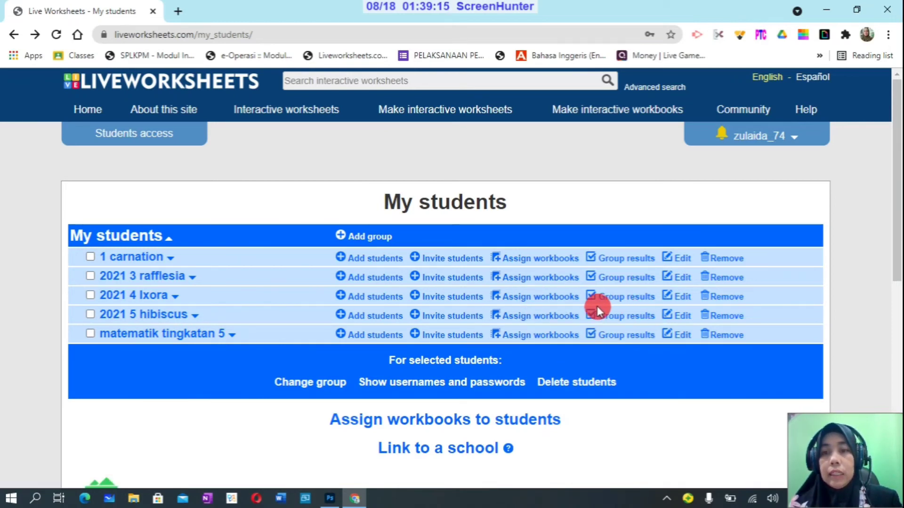
# Open the group results of the 2021 5 hibiscus group.
pyautogui.click(618, 321)
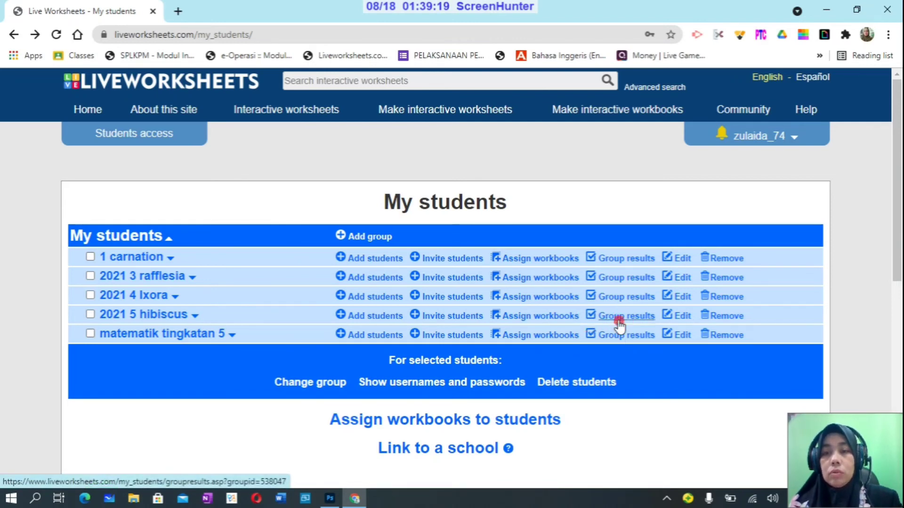